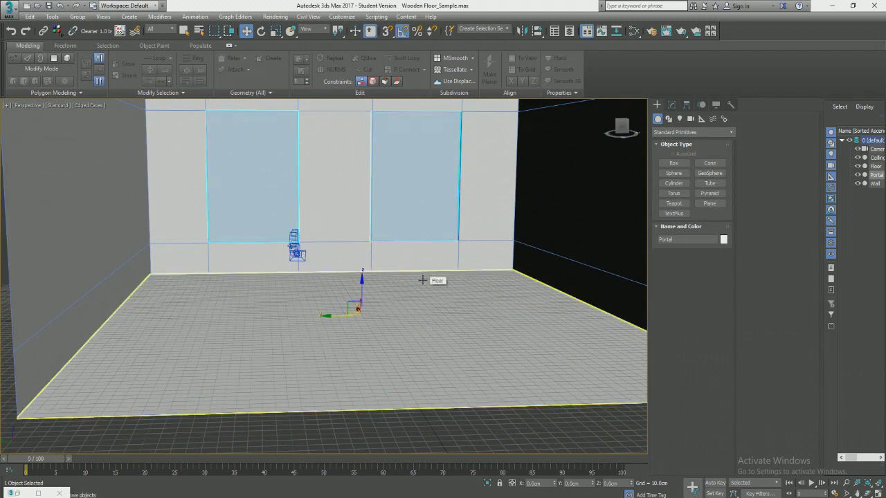
Step: Open the Slate Material Editor and assign the CoronaPortalMtl material to the selected Portal object in the window openings
scroll(422, 280, "down", 5)
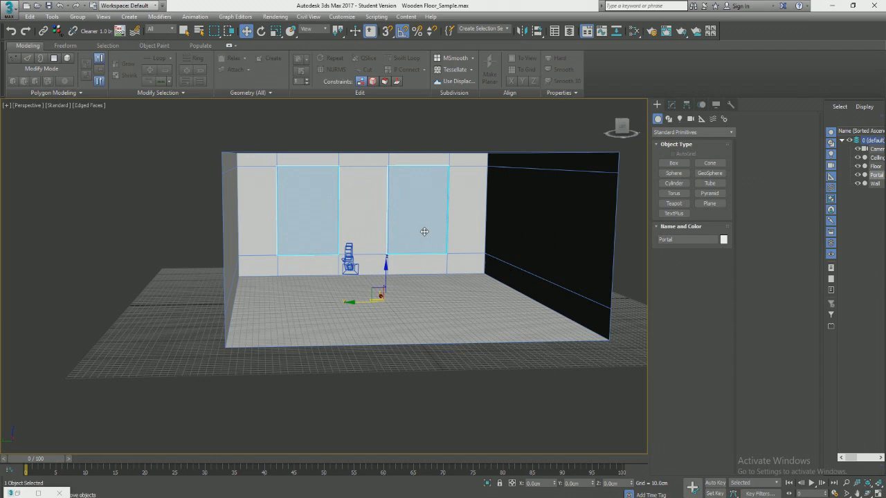
key("m")
middle_click_drag(364, 177, 313, 199, "alt")
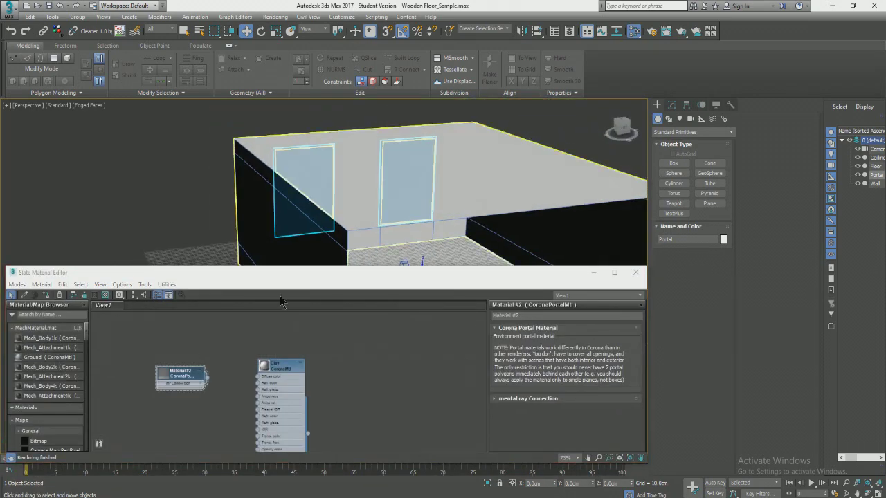
scroll(213, 370, "up", 2)
right_click(173, 377)
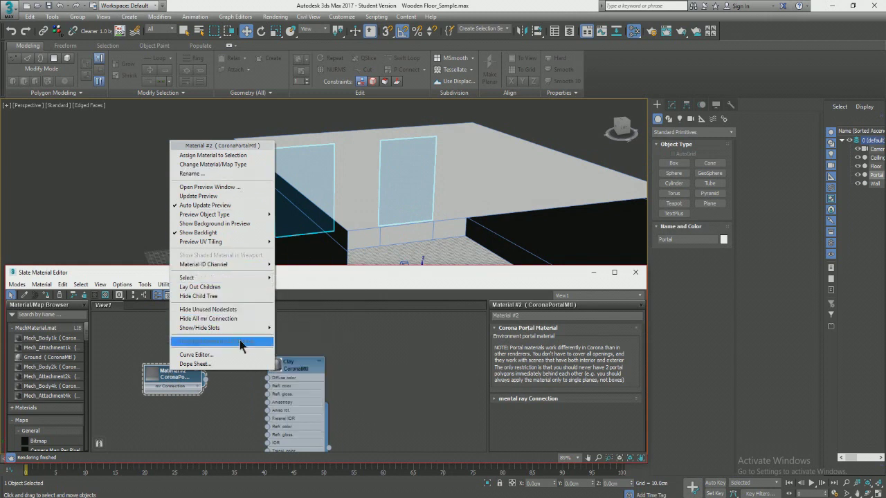
left_click(181, 404)
middle_click_drag(179, 382, 279, 385)
scroll(279, 385, "up", 2)
left_click(279, 385)
right_click(279, 383)
left_click(329, 162)
middle_click_drag(440, 236, 463, 202, "alt")
middle_click_drag(288, 199, 376, 191, "alt")
left_click(380, 192)
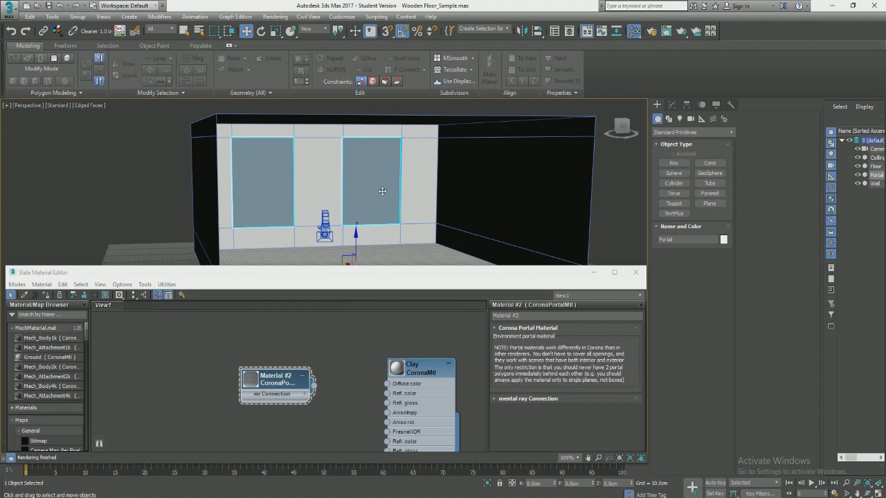
Step: Select the camera inside the room and inspect its lens and depth of field parameters
middle_click_drag(386, 191, 287, 179, "alt")
left_click(249, 194)
left_click(246, 194)
scroll(257, 175, "up", 3)
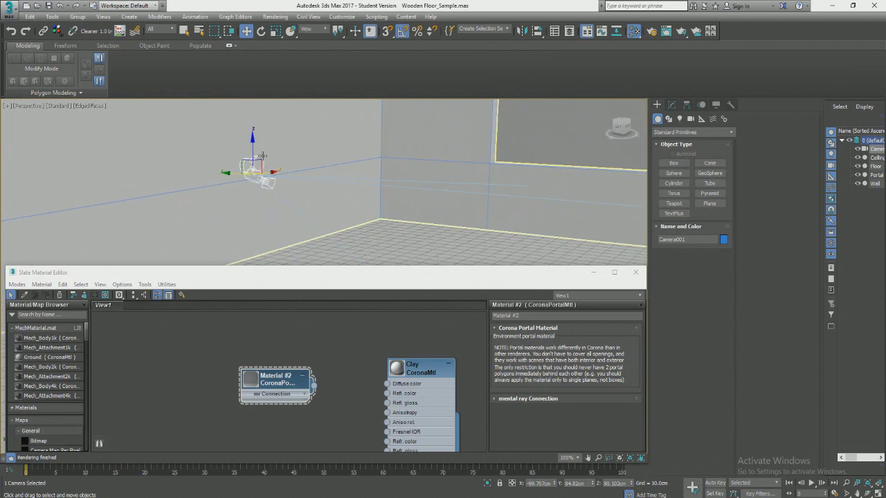
left_click(128, 17)
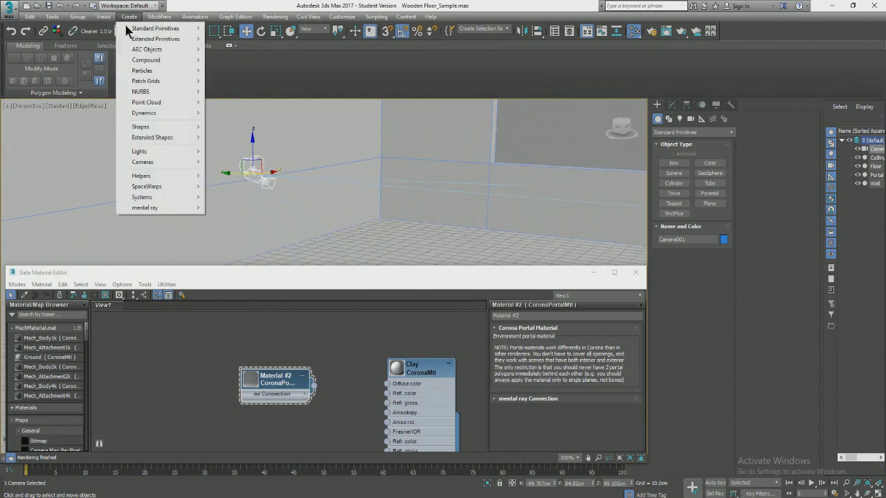
left_click(129, 16)
left_click(102, 18)
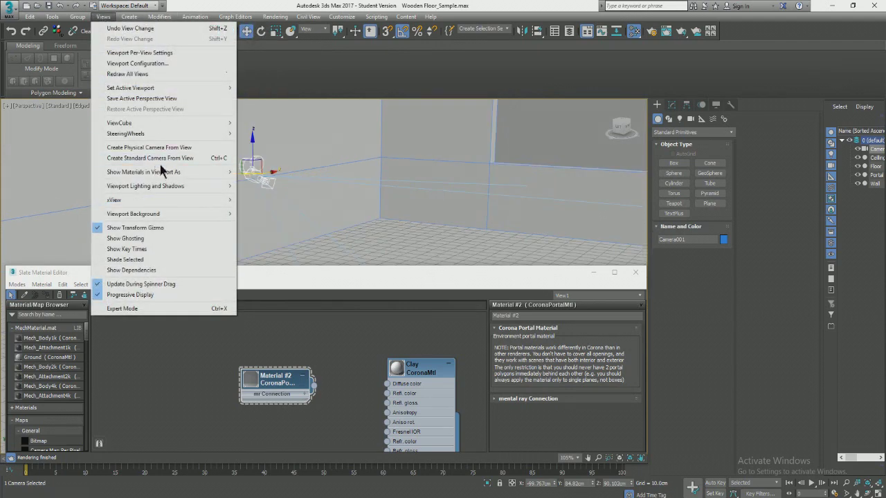
left_click(400, 210)
scroll(403, 225, "down", 4)
middle_click_drag(403, 225, 385, 226, "alt")
left_click(399, 220)
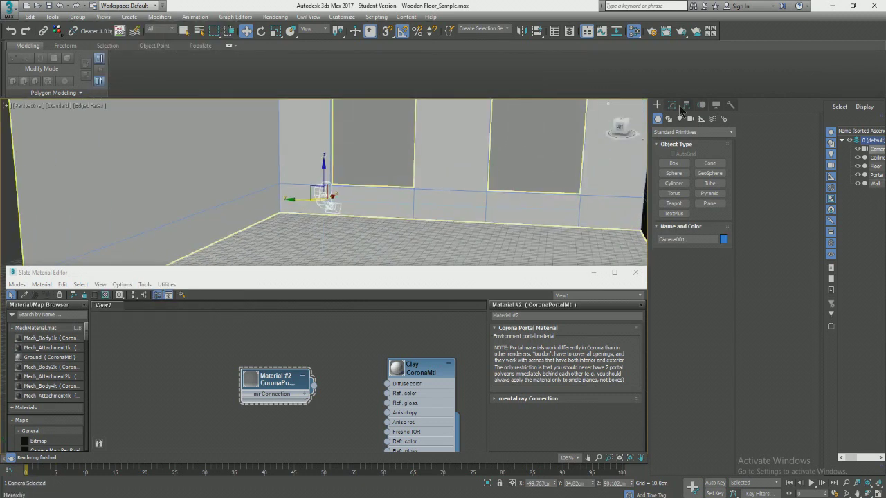
left_click(672, 106)
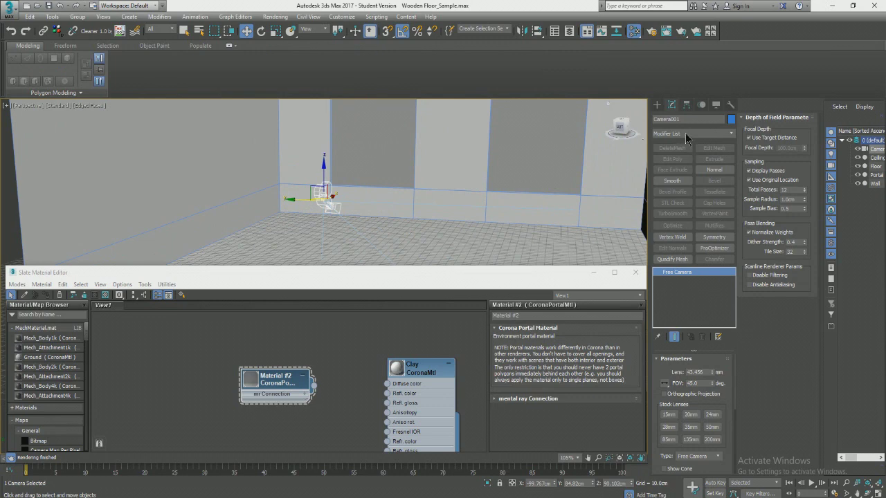
middle_click_drag(305, 208, 462, 191, "alt")
scroll(430, 211, "down", 5)
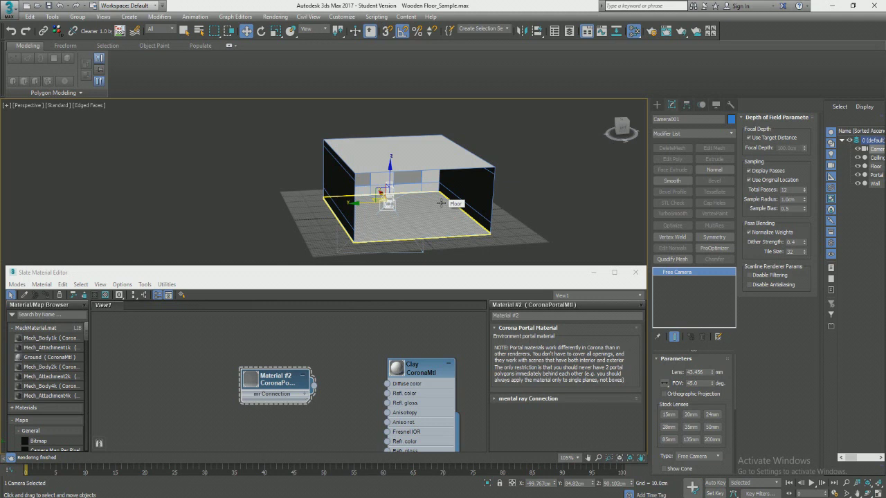
Step: Open the environment settings and choose a Bitmap as the new environment map
key("8")
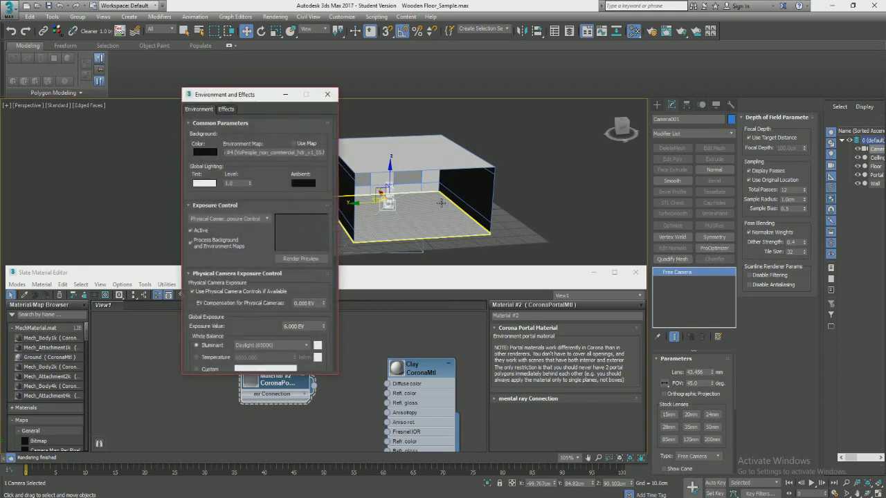
left_click(281, 159)
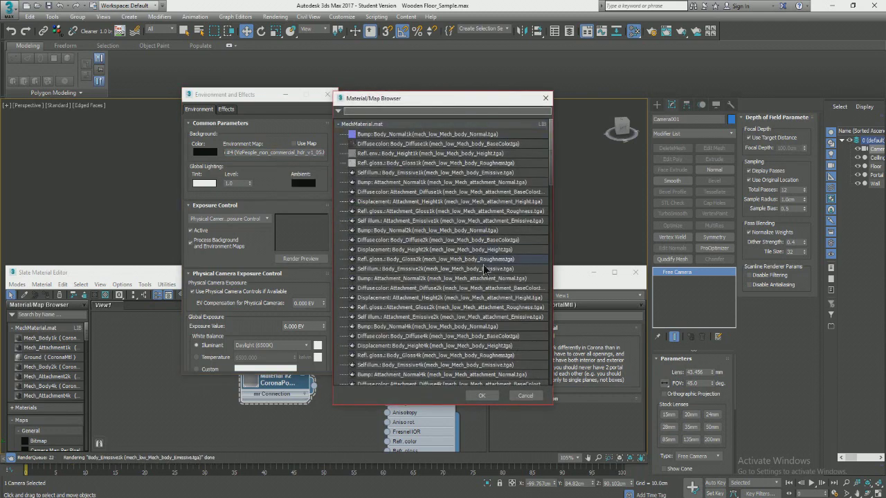
scroll(424, 322, "down", 5)
double_click(367, 332)
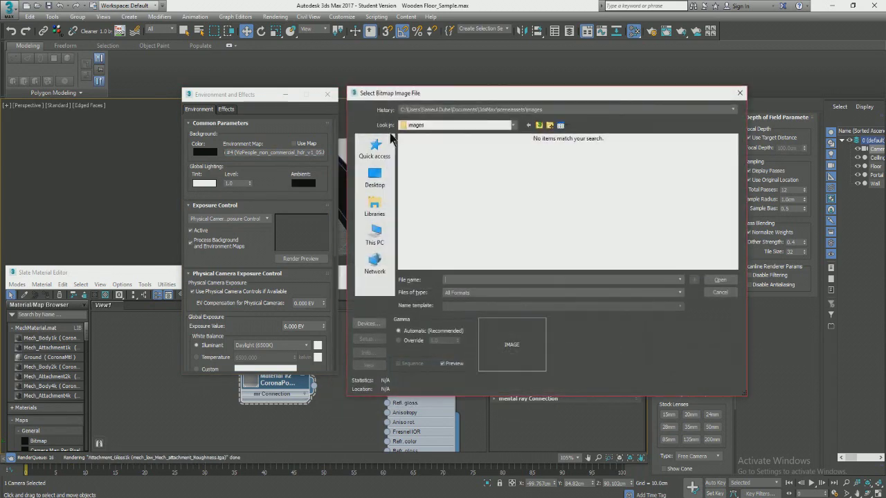
Step: Browse from the Desktop through Ressource 3D and HDRI to the VizPeopleHDRI folder
left_click_drag(468, 97, 300, 114)
left_click(206, 194)
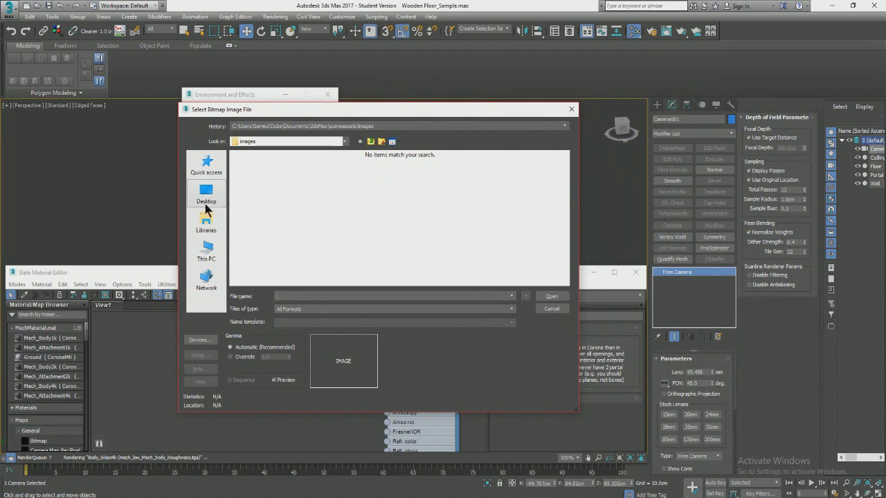
left_click(297, 246)
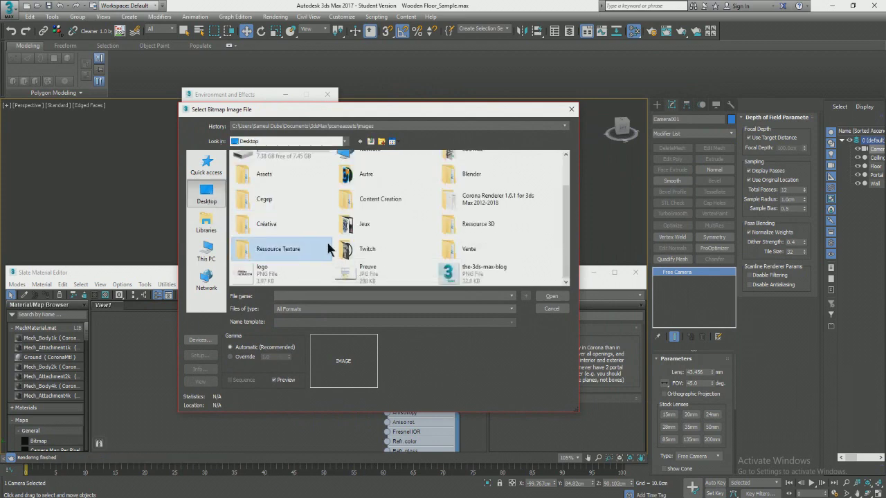
double_click(501, 223)
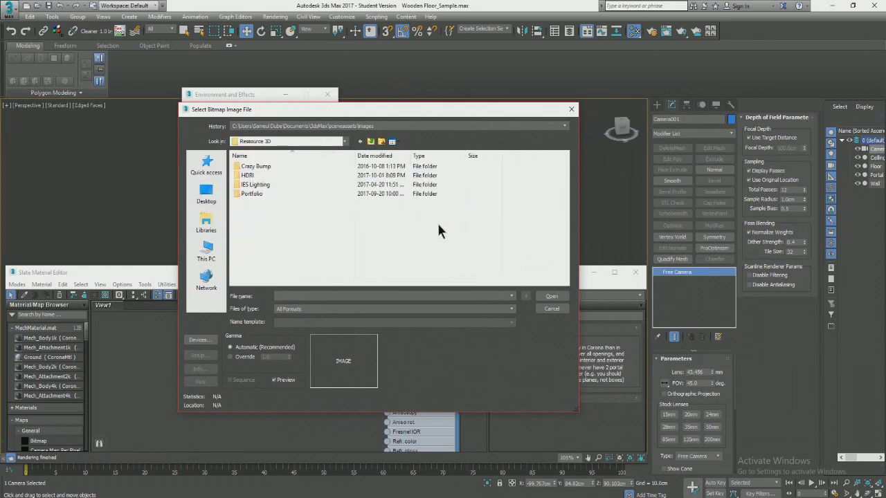
double_click(307, 175)
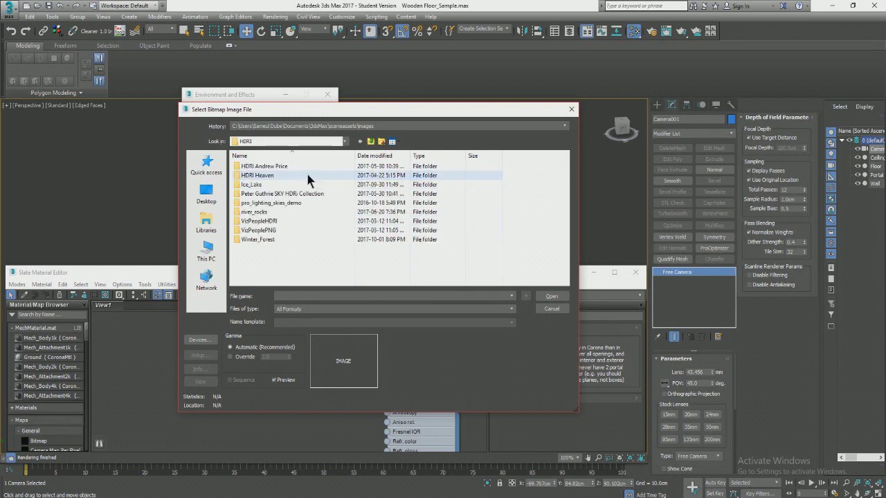
double_click(308, 221)
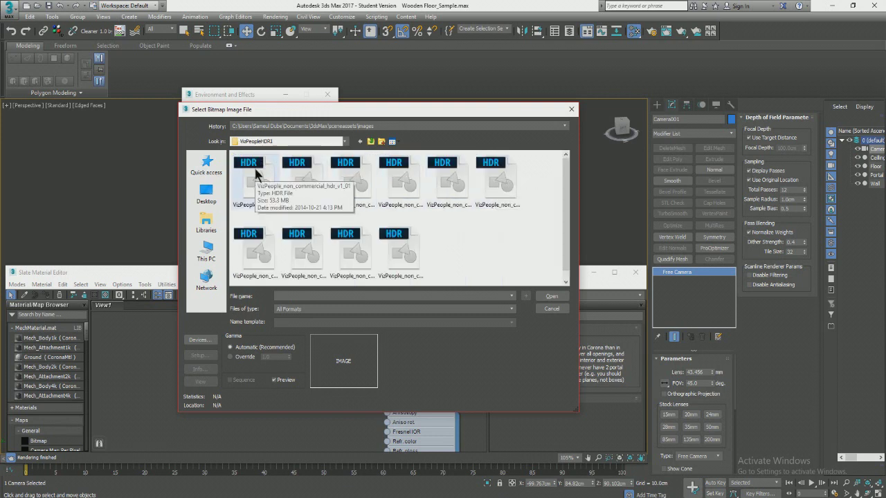
Step: Load VizPeople_non_commercial_hdr_v1_05 as the environment map and close the environment settings
left_click(441, 199)
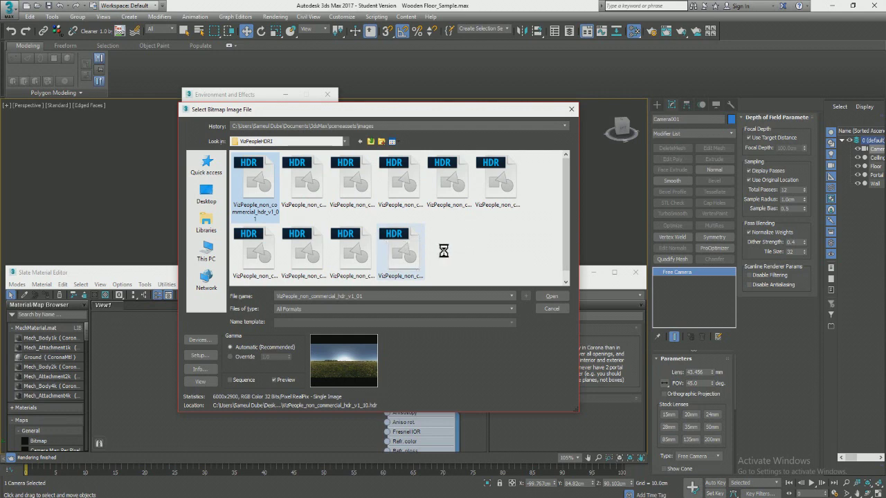
left_click(435, 183)
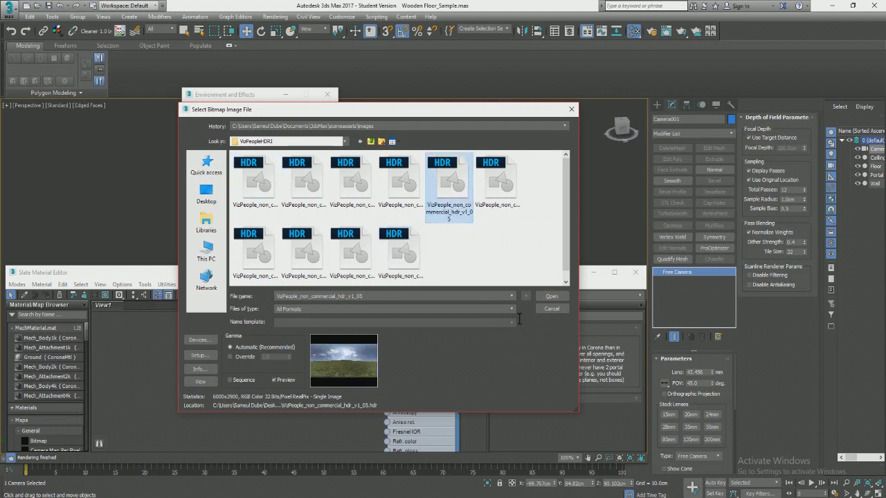
left_click(557, 298)
left_click(308, 315)
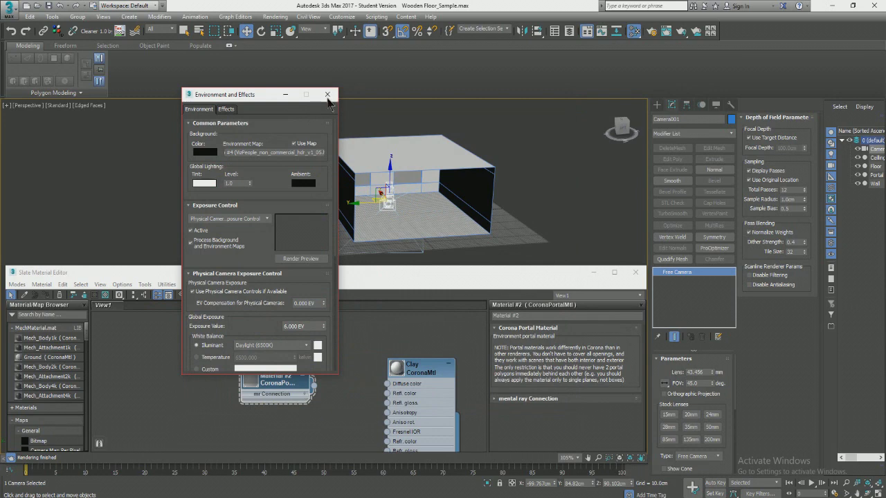
left_click(327, 94)
Step: Select the floor and examine its UVW Map modifier's mapping type, size, tiling, channel and alignment settings
middle_click_drag(409, 202, 425, 206, "alt")
left_click(425, 206)
middle_click_drag(536, 233, 469, 186, "alt")
scroll(469, 186, "up", 3)
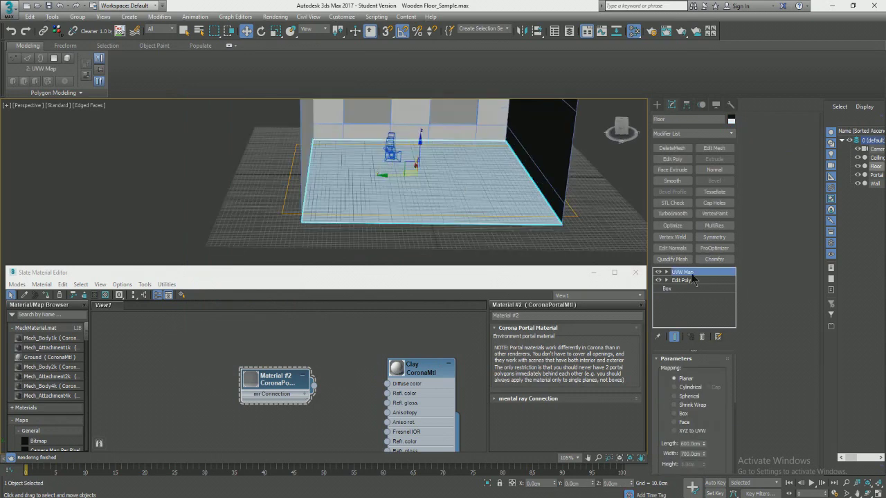
scroll(398, 205, "up", 5)
scroll(398, 204, "down", 3)
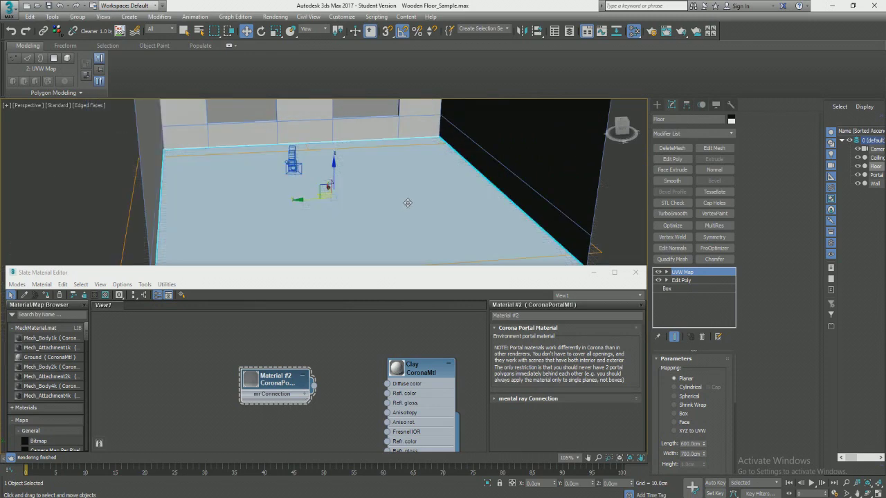
scroll(398, 204, "down", 2)
scroll(715, 391, "down", 1)
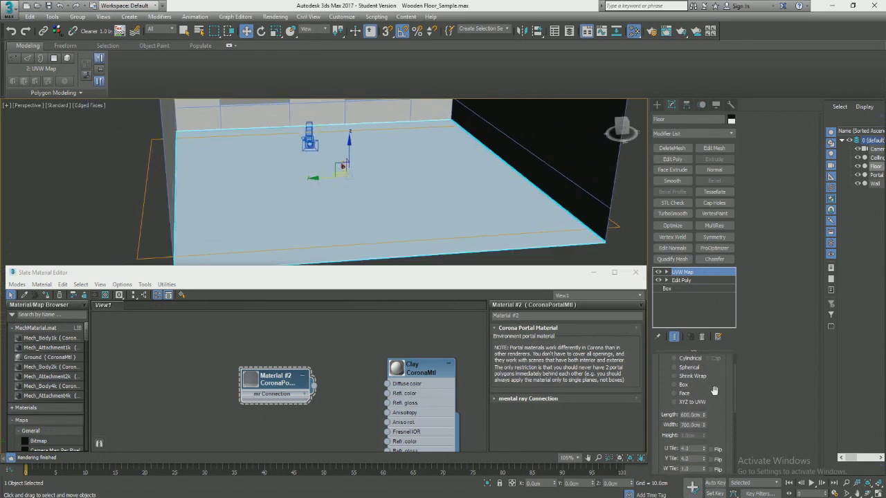
scroll(711, 398, "down", 2)
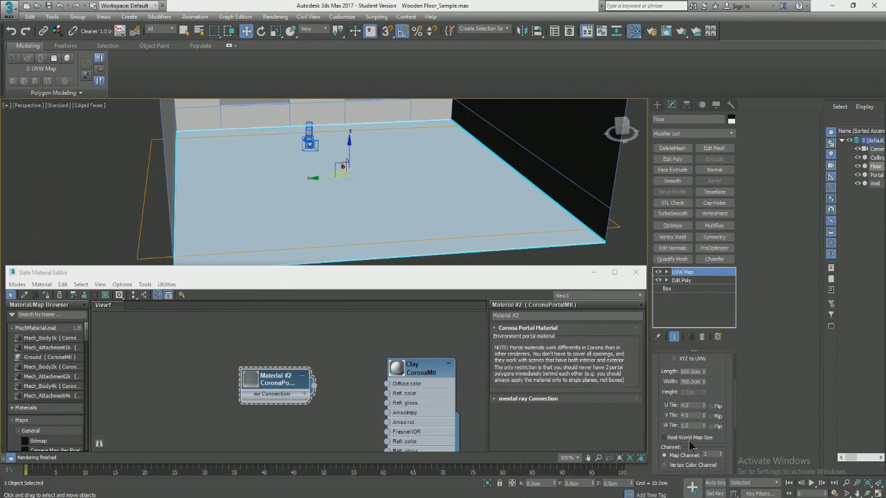
scroll(713, 391, "down", 3)
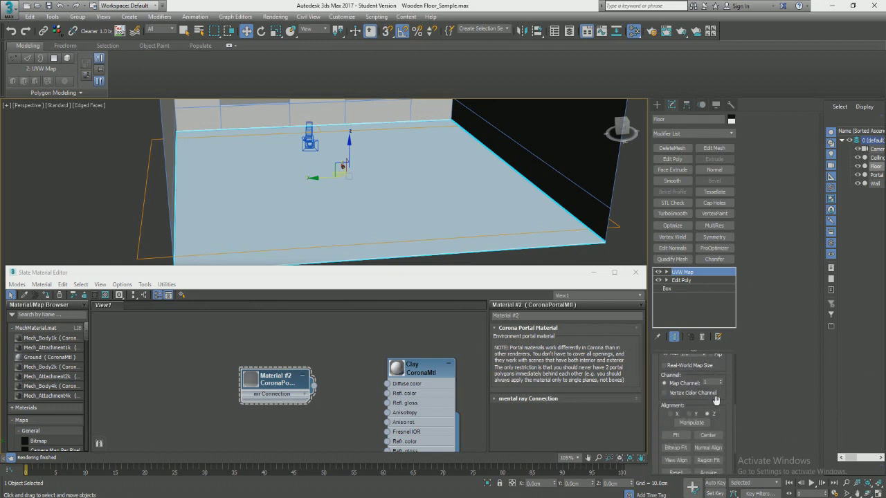
scroll(717, 400, "up", 5)
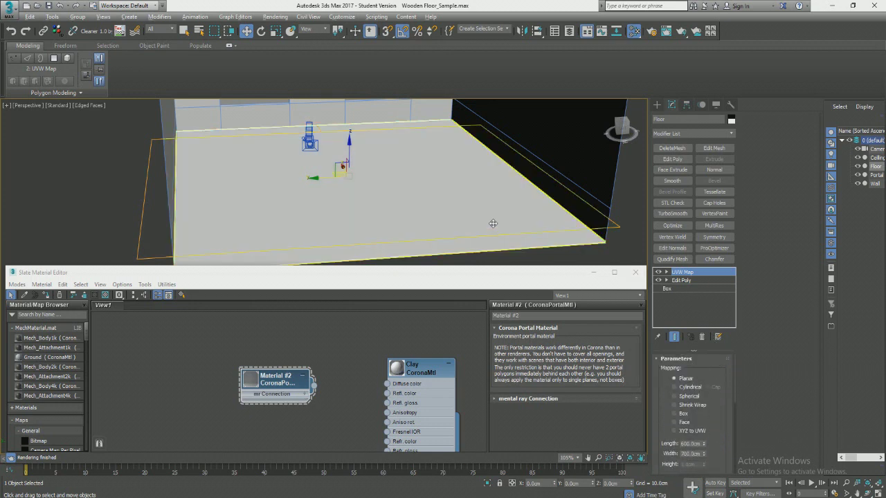
Step: Create a new CoronaMtl material in the empty area of the material editor's node view
scroll(463, 207, "down", 3)
scroll(378, 366, "down", 3)
middle_click_drag(378, 366, 194, 373)
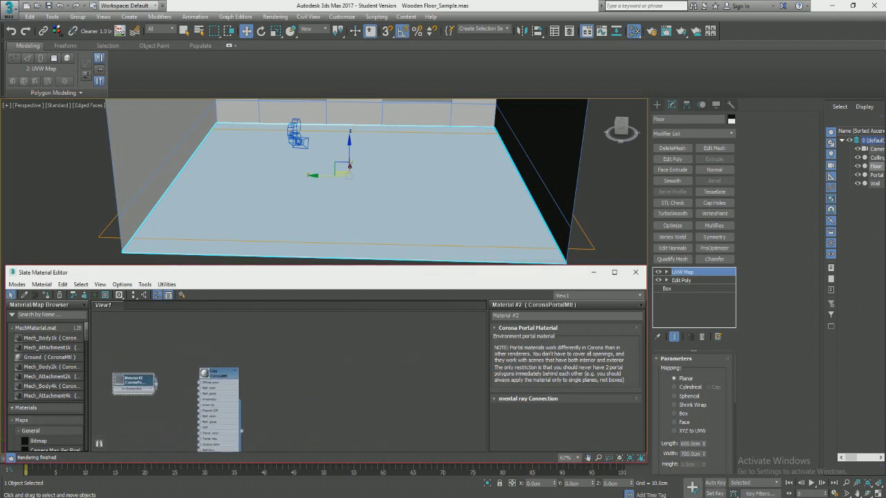
right_click(288, 376)
mouse_move(315, 392)
mouse_move(412, 393)
mouse_move(398, 413)
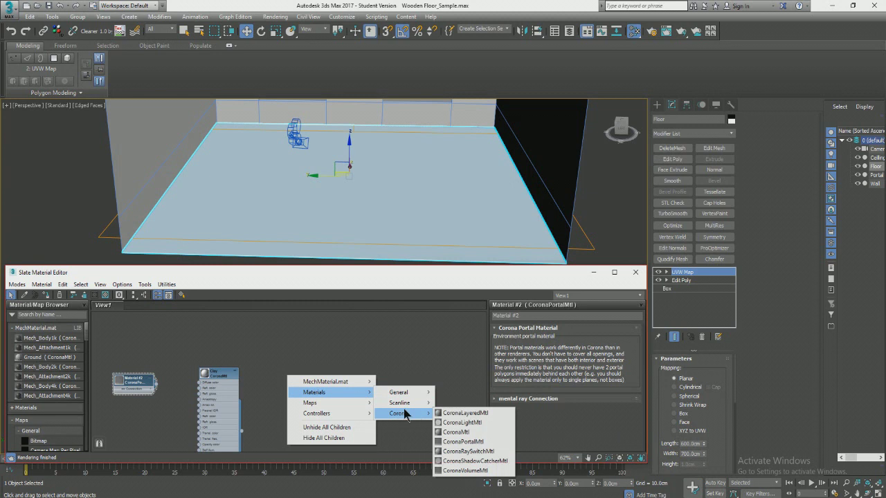
left_click(469, 433)
Step: Place the new CoronaMtl node in clear space beside the Clay material and rename it Wood_Anisotropy
scroll(253, 373, "up", 2)
middle_click_drag(297, 386, 203, 355)
left_click_drag(204, 351, 345, 361)
double_click(345, 361)
left_click_drag(553, 315, 362, 315)
type("Wood_")
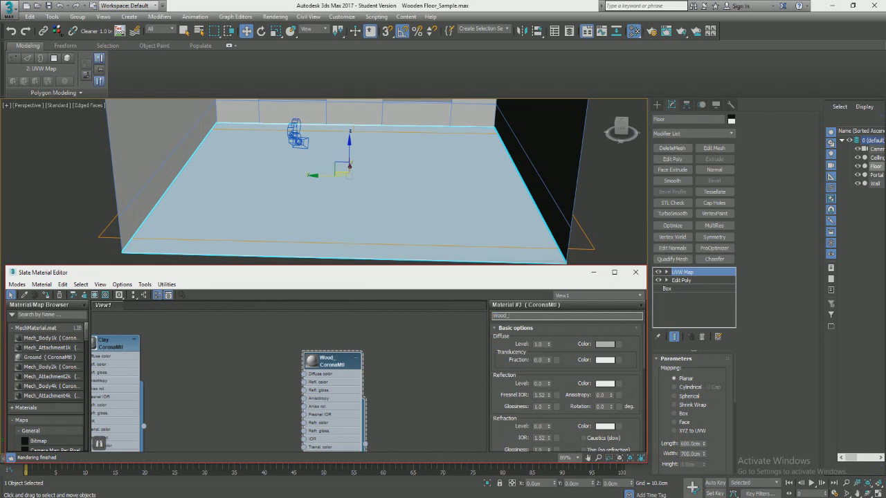
type("Anisotropy")
key("Return")
Step: Add the wood plank image as a Bitmap node, enlarge its preview, and connect it to Wood_Anisotropy's Diffuse color
scroll(291, 377, "up", 2)
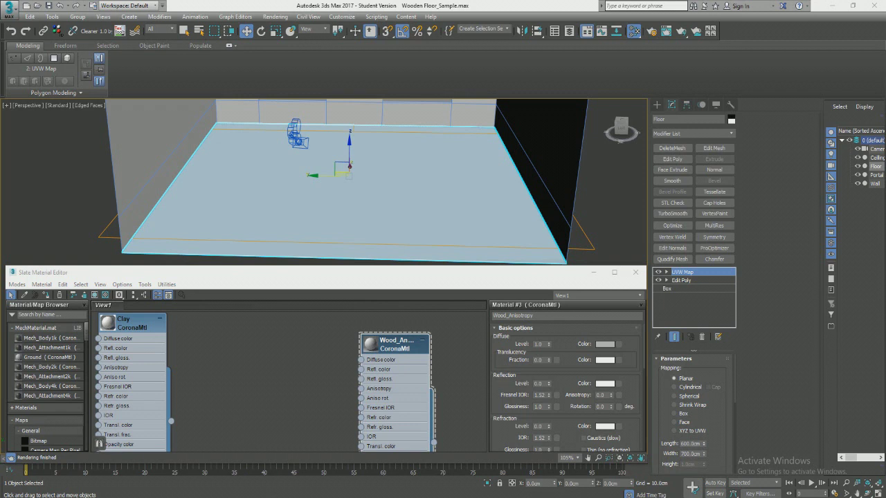
left_click_drag(292, 359, 255, 366)
scroll(254, 372, "up", 4)
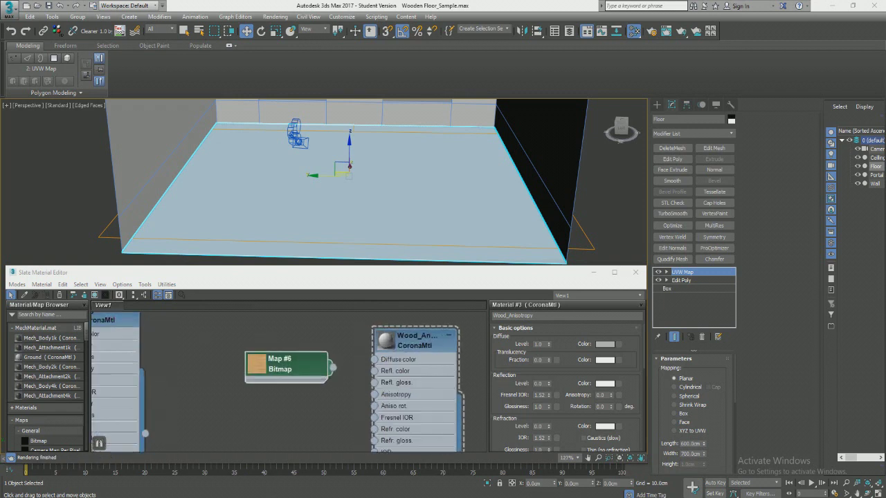
double_click(254, 372)
scroll(228, 346, "down", 2)
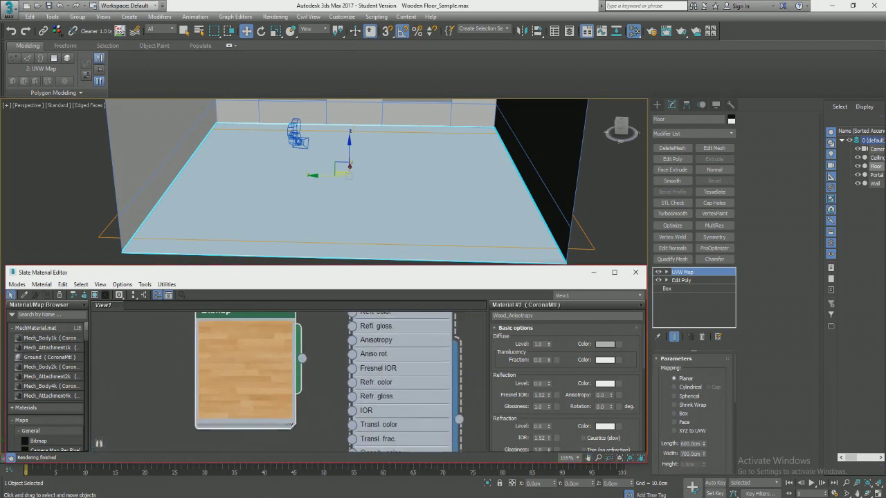
scroll(231, 382, "down", 1)
middle_click_drag(230, 381, 14, 401)
scroll(173, 407, "down", 1)
left_click_drag(115, 379, 247, 358)
Step: Assign the Wood_Anisotropy material to the selected floor and show its texture in the viewport
right_click(299, 347)
left_click(370, 109)
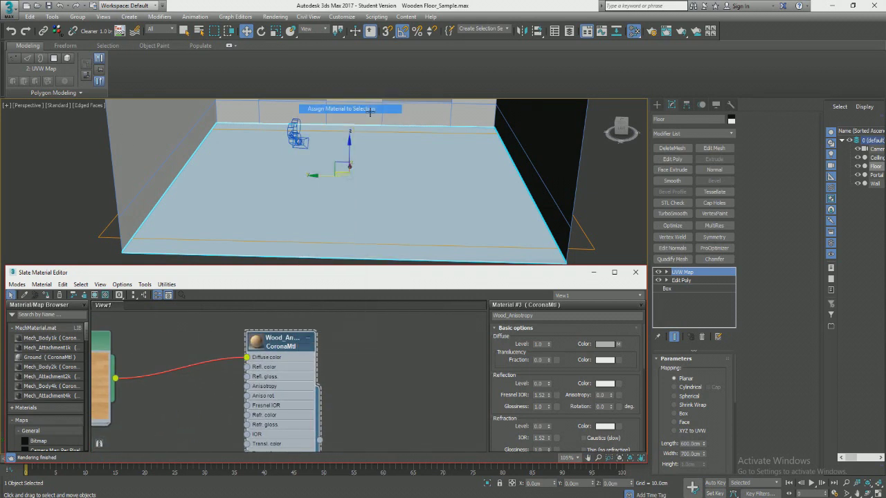
left_click(95, 295)
scroll(325, 208, "down", 5)
middle_click_drag(325, 208, 415, 222, "alt")
scroll(345, 238, "up", 5)
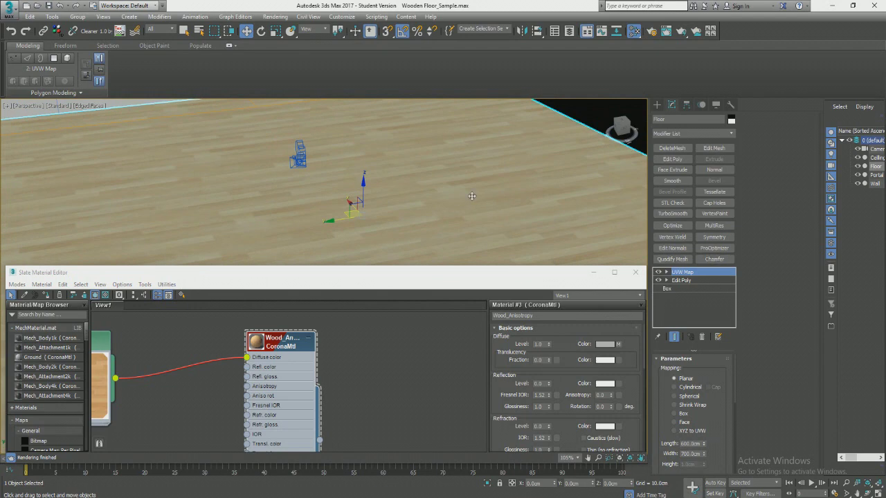
Step: Return to the four-viewport layout, minimize the material editor and frame the floor and room in the perspective view
middle_click_drag(439, 170, 416, 174, "alt")
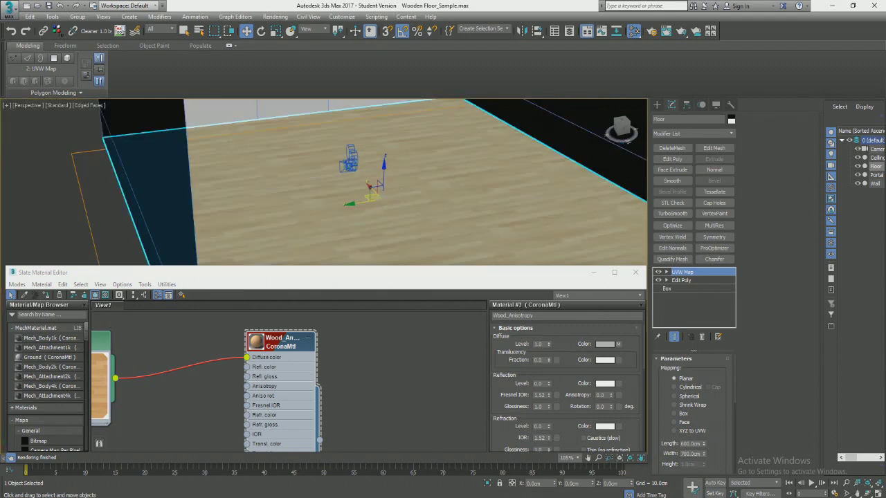
scroll(237, 352, "down", 2)
middle_click_drag(412, 216, 404, 215, "alt")
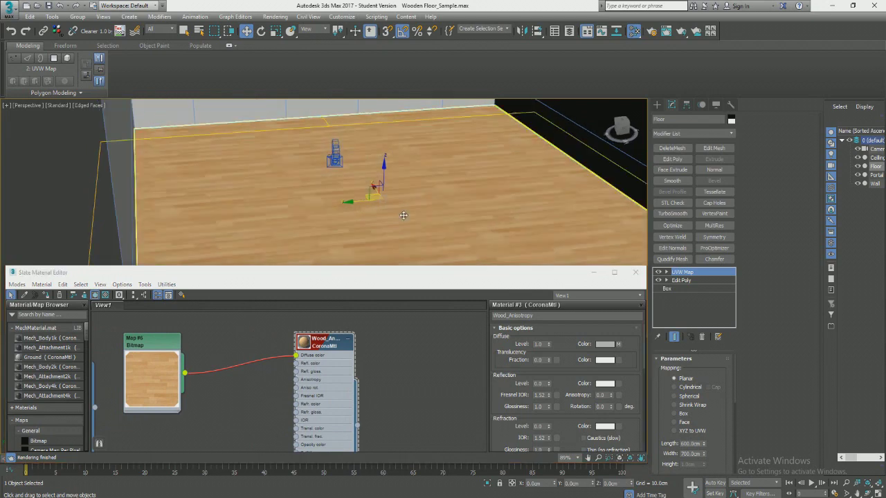
key("alt+w")
left_click(250, 188)
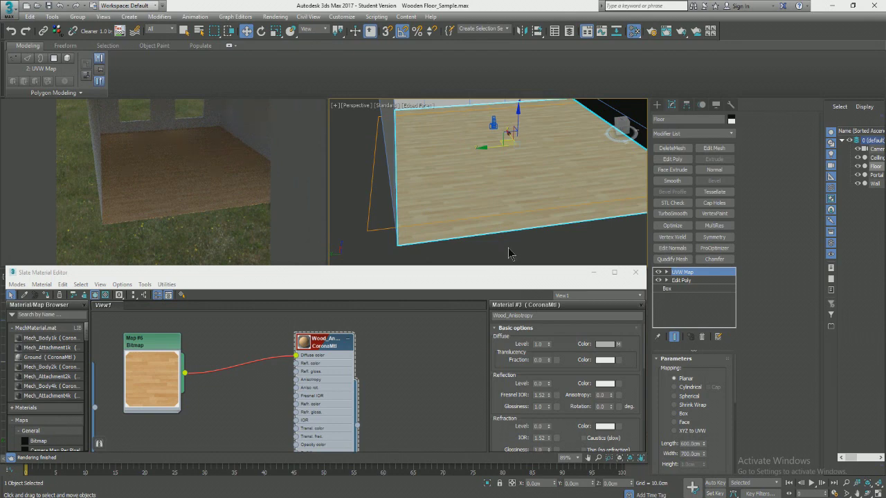
middle_click_drag(547, 210, 528, 204, "alt")
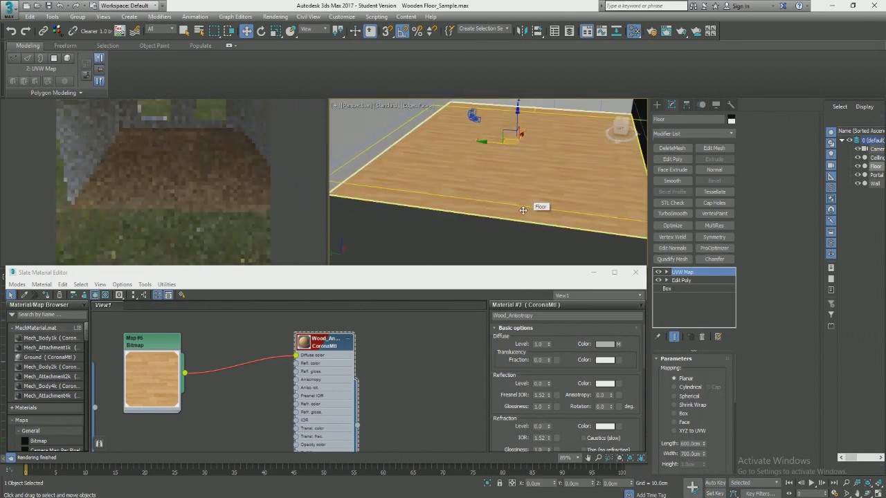
left_click(593, 272)
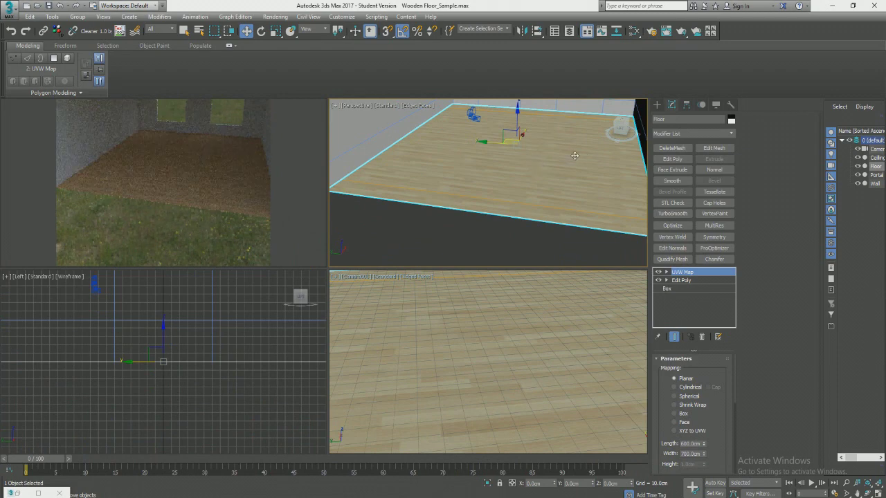
middle_click_drag(584, 156, 554, 154, "alt")
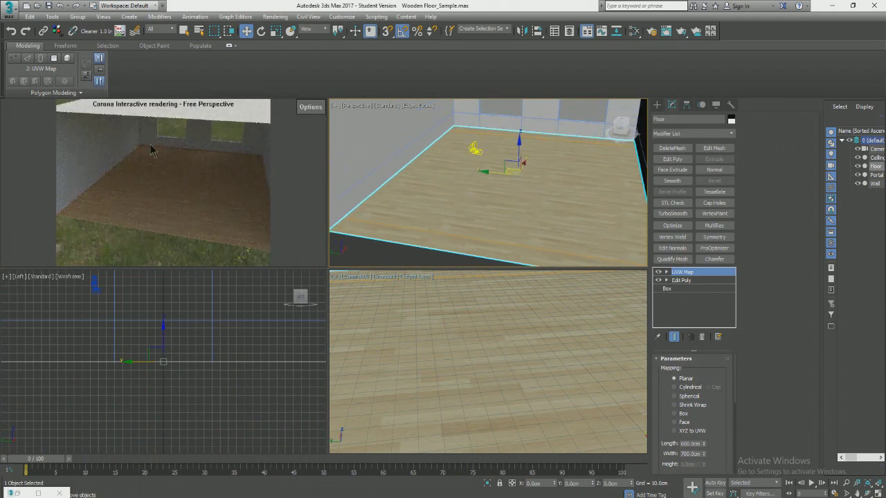
Step: Activate the camera viewport, lock the view to render to Quad 4 - Camera001 and close Render Setup
left_click(568, 338)
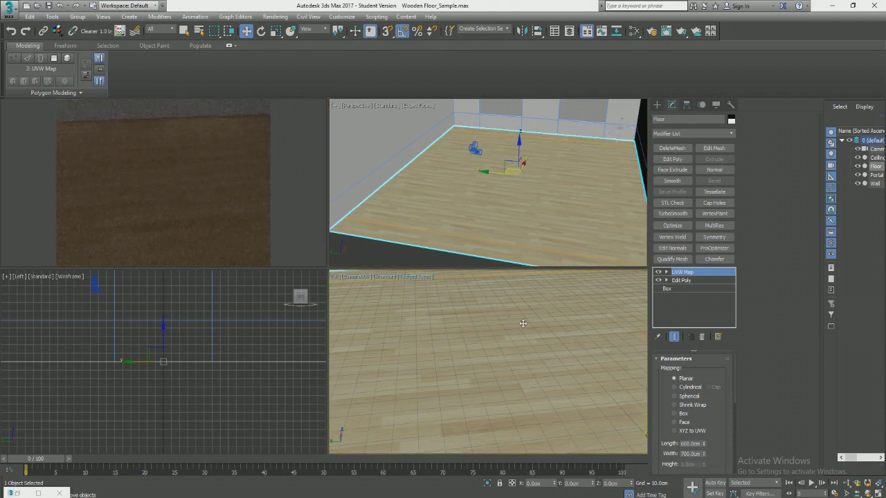
key("F10")
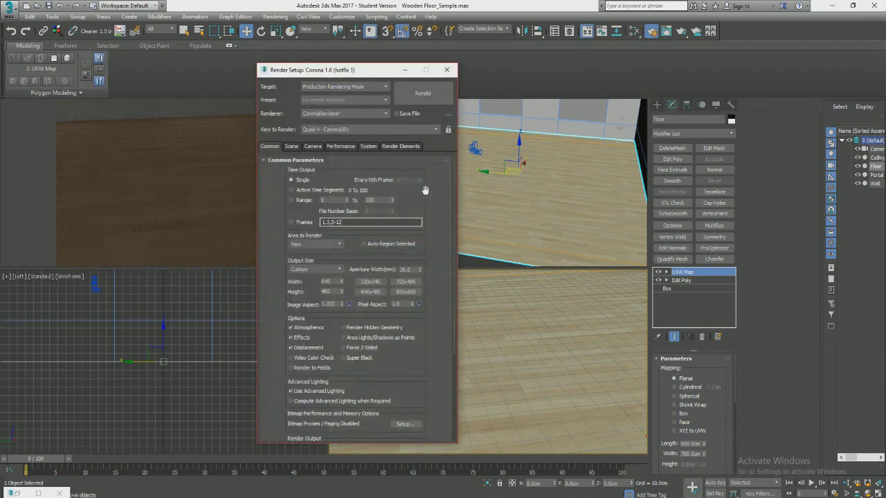
left_click(448, 130)
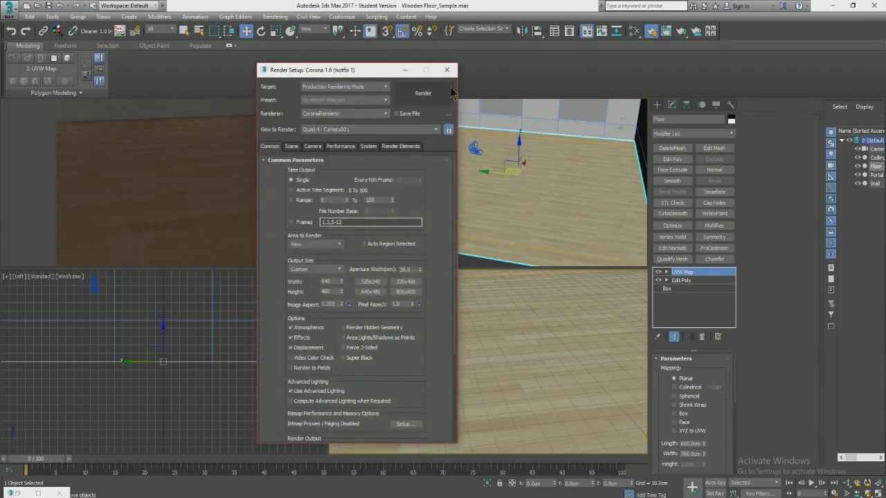
left_click(451, 72)
Step: Frame the whole room in the perspective viewport and set its background to use the environment background
middle_click_drag(564, 247, 533, 172, "alt")
scroll(541, 230, "down", 3)
mouse_move(534, 172)
middle_mouse_down()
mouse_move(541, 242)
mouse_move(541, 171)
middle_mouse_up()
scroll(541, 242, "down", 5)
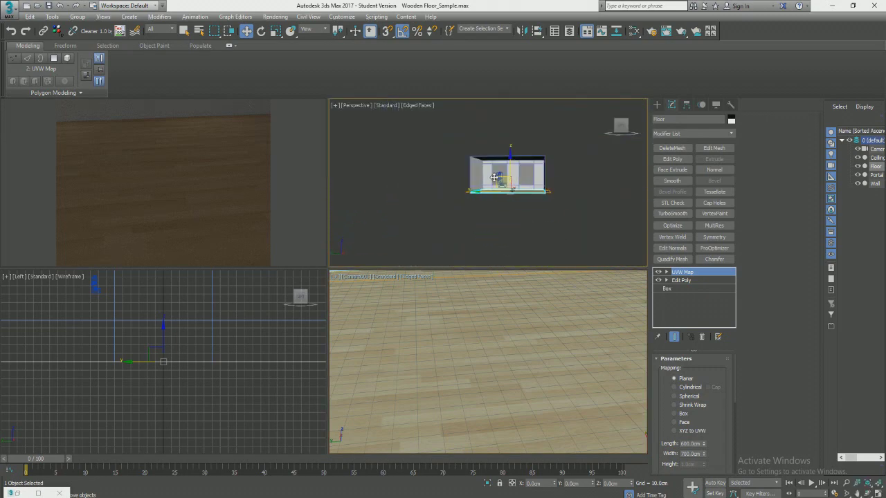
left_click(335, 106)
mouse_move(415, 203)
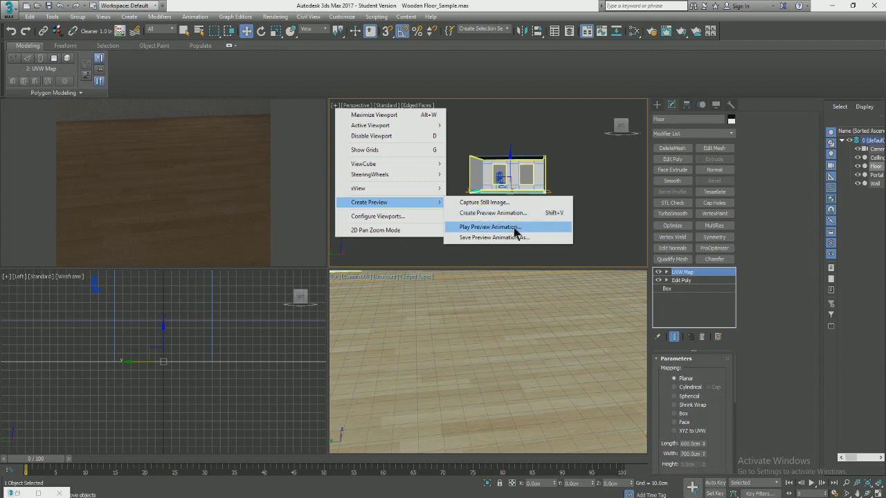
left_click(380, 216)
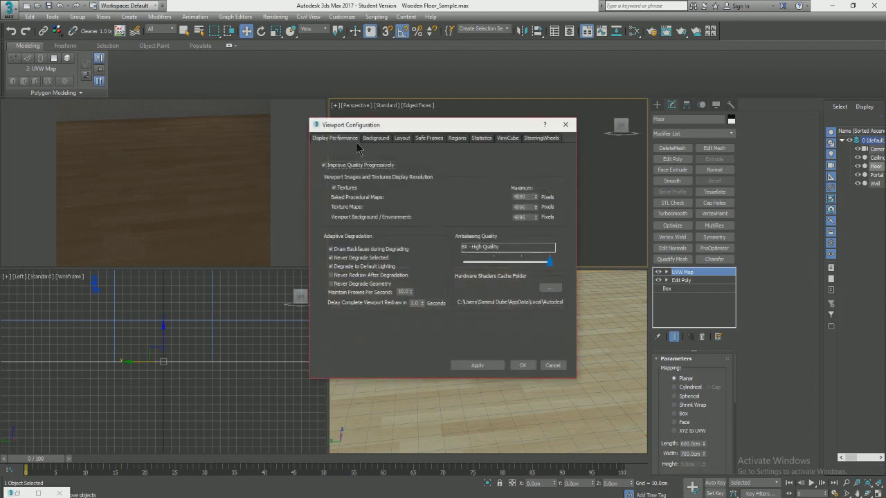
left_click(381, 140)
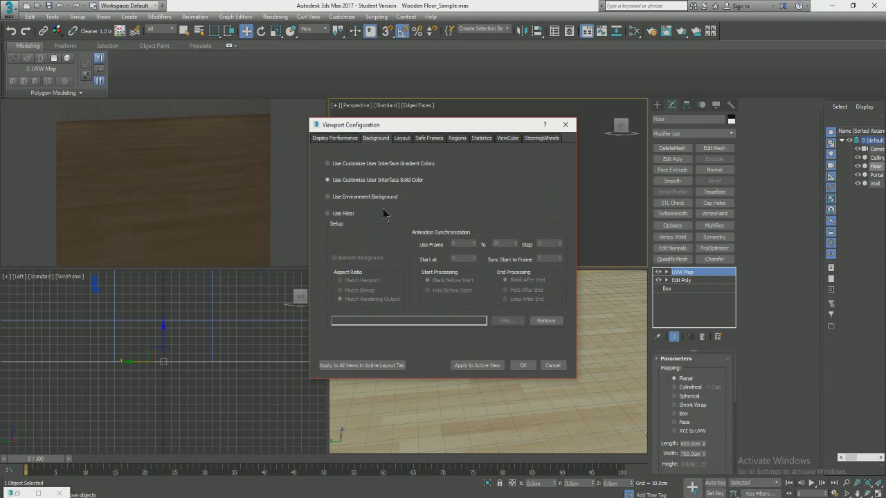
left_click(352, 197)
left_click(485, 365)
left_click(522, 365)
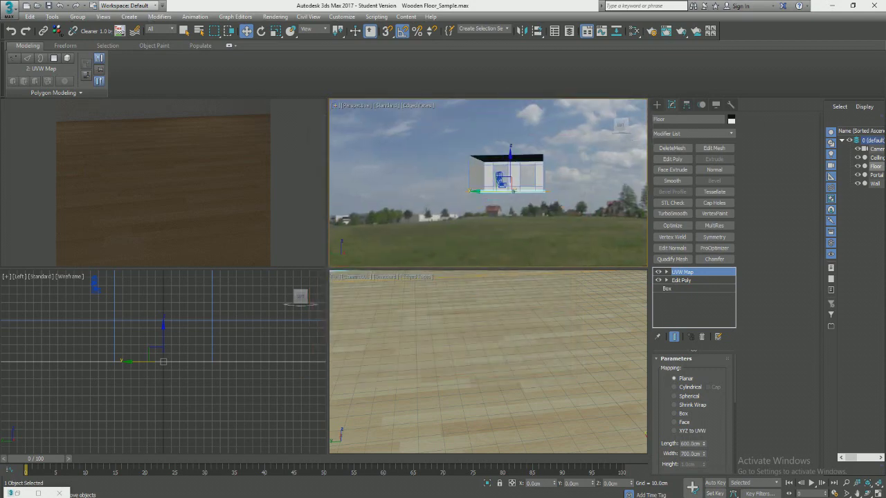
Step: Reopen the material editor and add the HDRI bitmap Map #5 from the scene materials to the node view
scroll(503, 173, "up", 3)
middle_click_drag(502, 173, 483, 241, "alt")
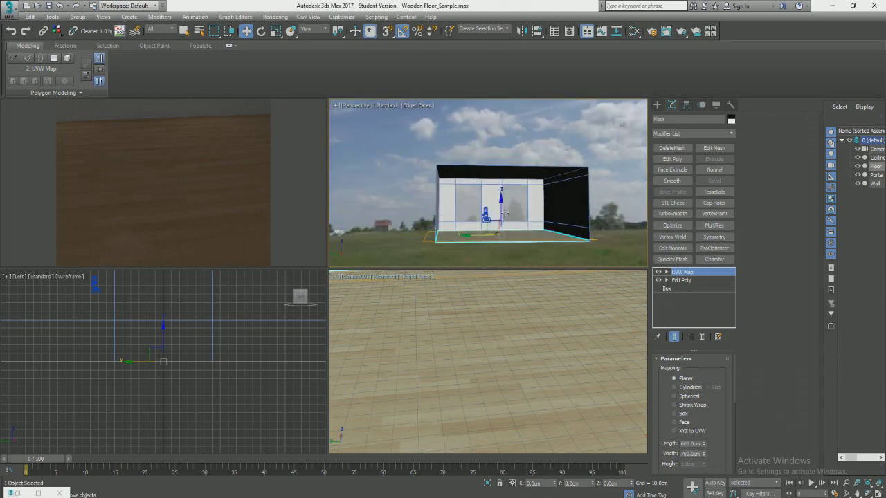
key("m")
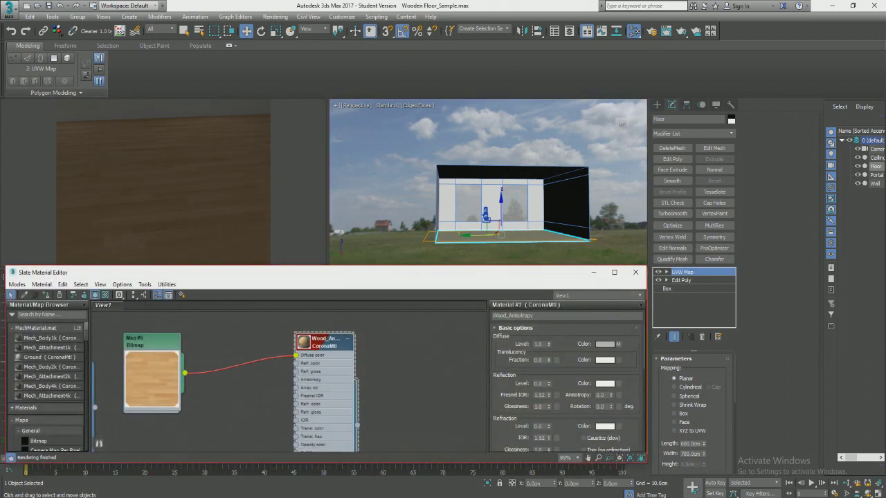
scroll(229, 346, "down", 1)
middle_click_drag(228, 346, 370, 382)
middle_click_drag(219, 378, 371, 357)
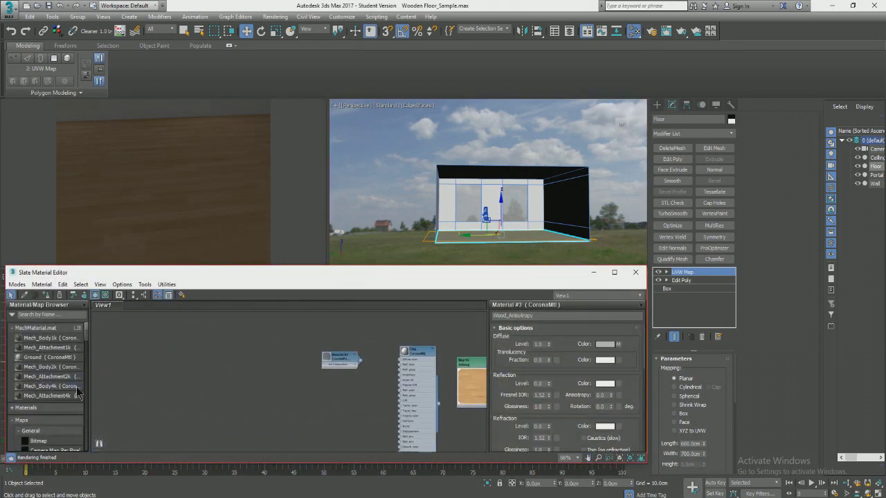
left_click_drag(83, 336, 87, 414)
left_click(59, 404)
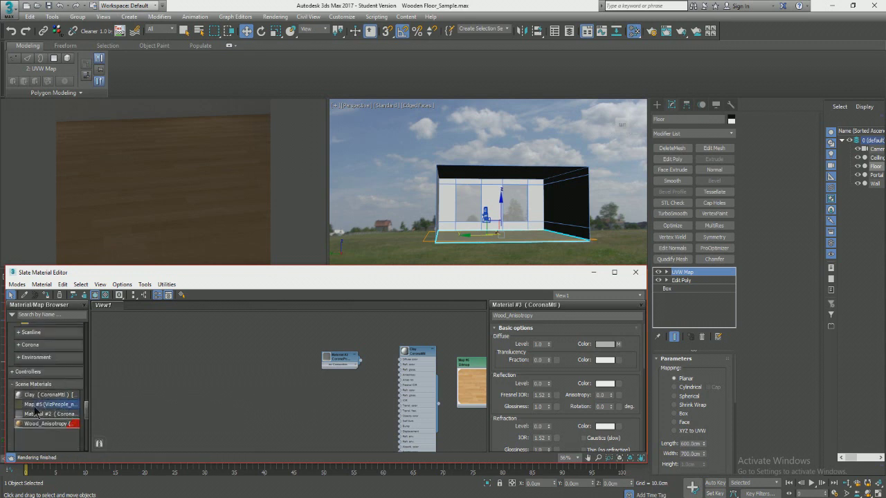
left_click_drag(60, 404, 194, 374)
left_click(313, 397)
scroll(216, 375, "up", 4)
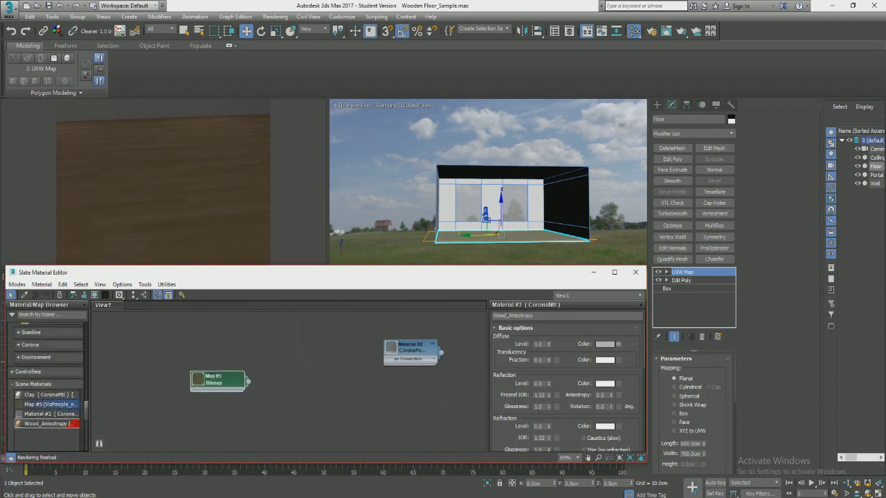
Step: Set the HDRI bitmap's coordinate offset to -0.8 cm in width and -0.03 cm in height
double_click(217, 381)
left_click(532, 377)
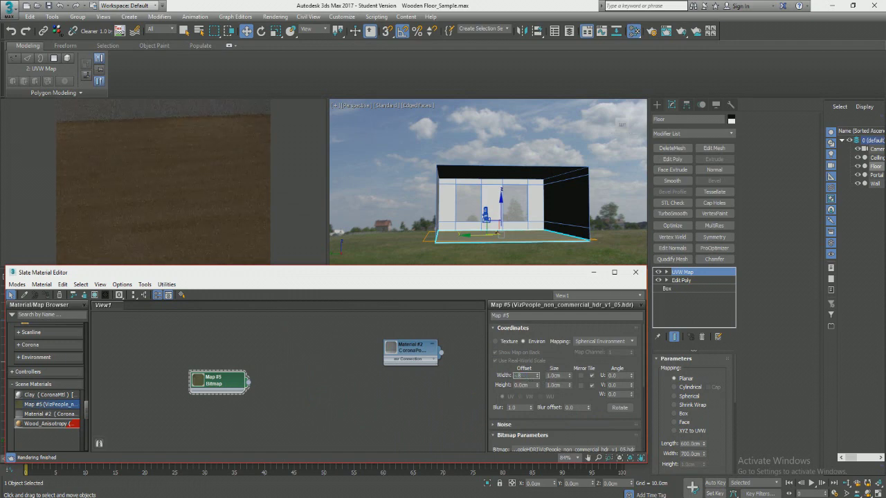
key("Return")
scroll(439, 258, "up", 2)
middle_click_drag(440, 257, 481, 172, "alt")
scroll(481, 173, "up", 3)
left_click(528, 386)
left_click(537, 388)
left_click(537, 387)
left_click(537, 387)
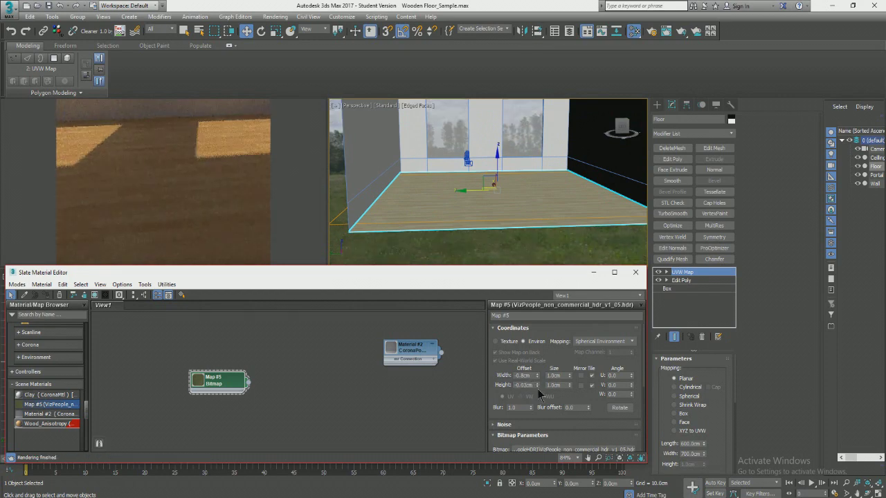
middle_click_drag(558, 220, 515, 216, "alt")
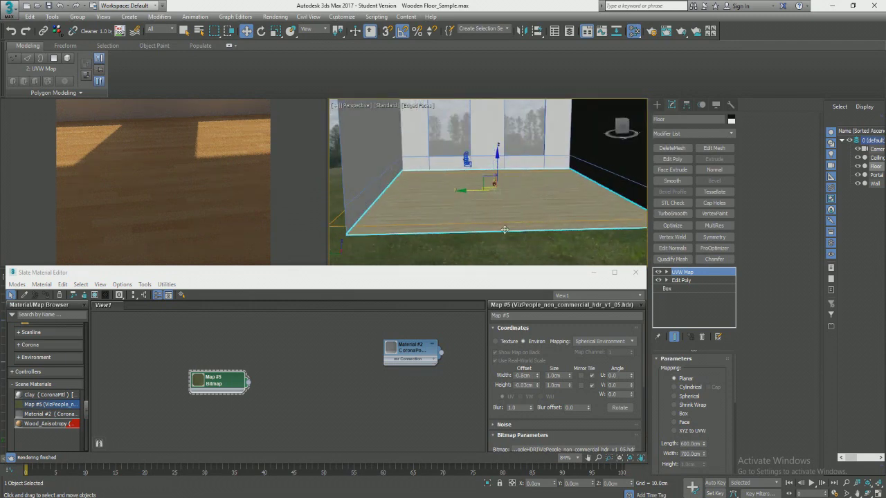
Step: Set the RGB Level in the HDRI bitmap's output settings to 3
scroll(231, 383, "up", 4)
left_click_drag(644, 342, 645, 421)
left_click(555, 447)
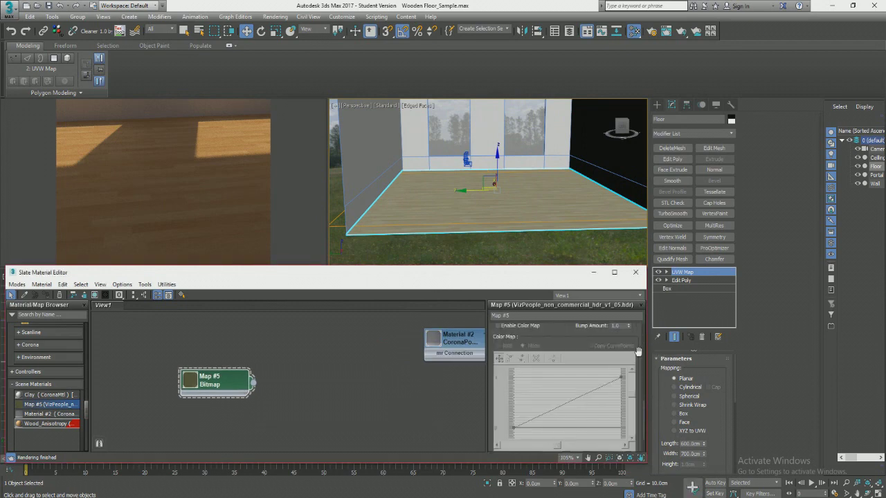
scroll(622, 372, "up", 2)
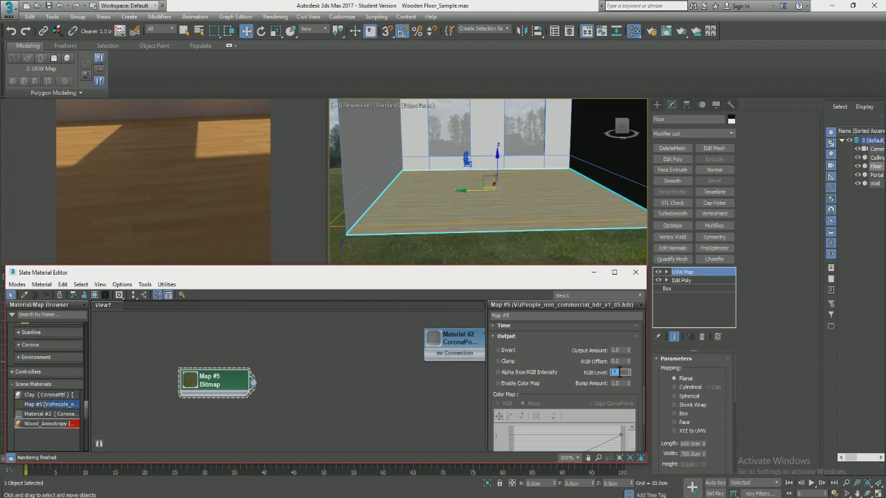
key("Return")
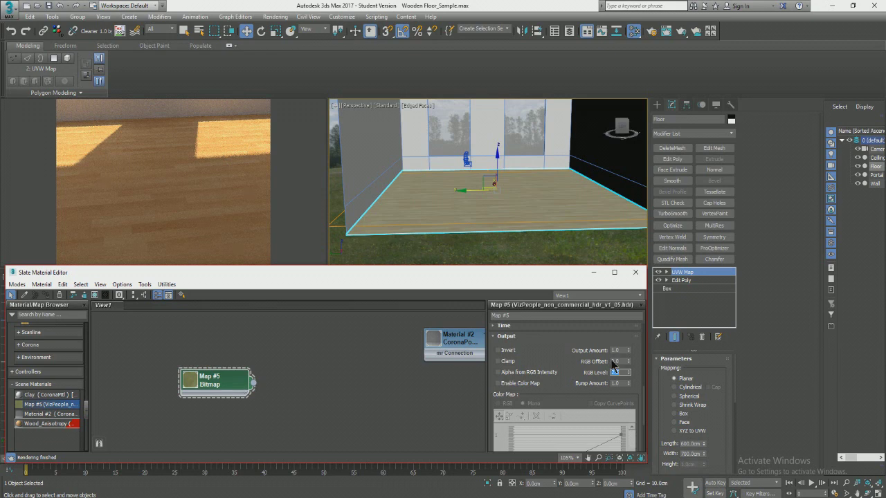
type("3")
key("Return")
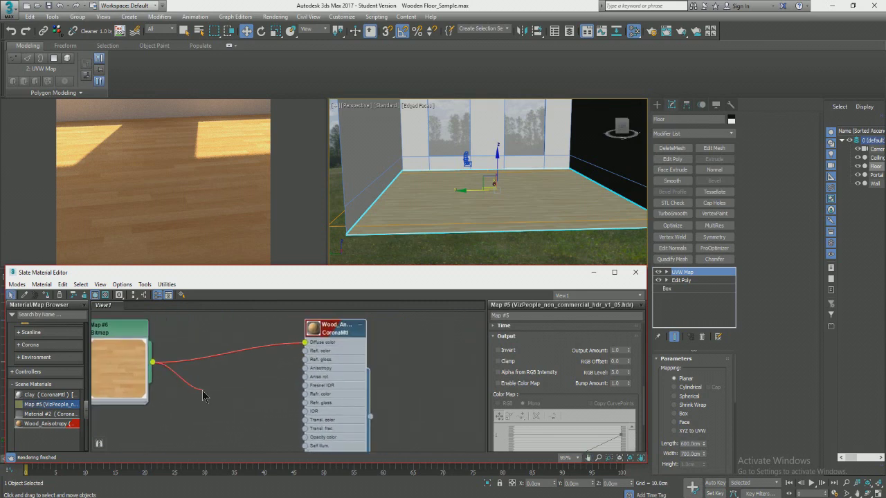
Step: Create an Output map node fed by the wood plank bitmap
left_click_drag(202, 390, 203, 391)
mouse_move(235, 418)
mouse_move(315, 418)
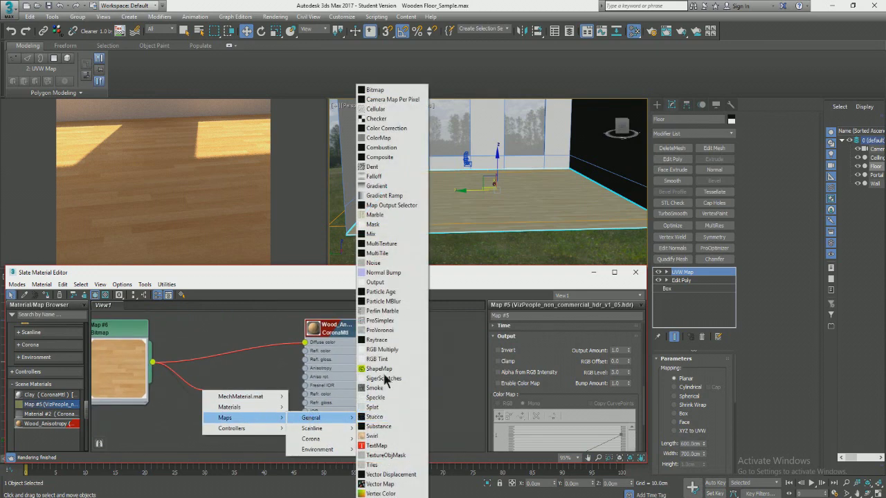
left_click(375, 282)
middle_click_drag(229, 360, 291, 380)
Step: Check the output settings of the wood plank bitmap
double_click(182, 349)
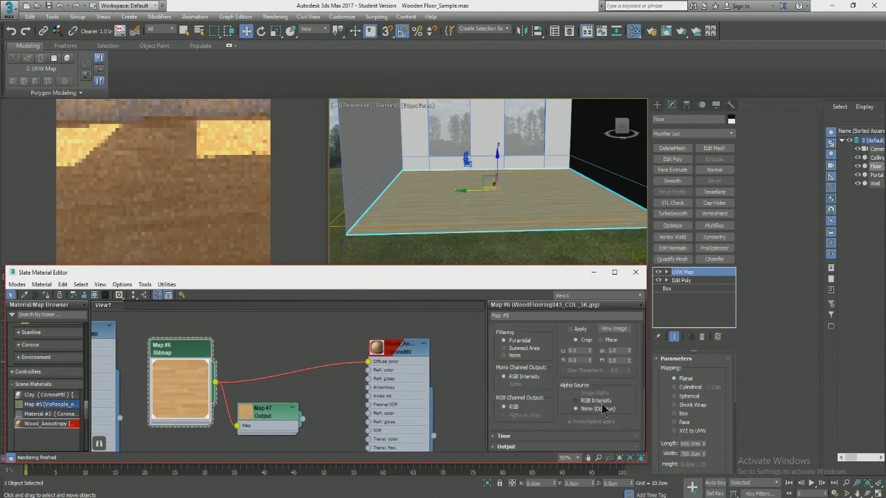
left_click(511, 448)
scroll(601, 383, "up", 4)
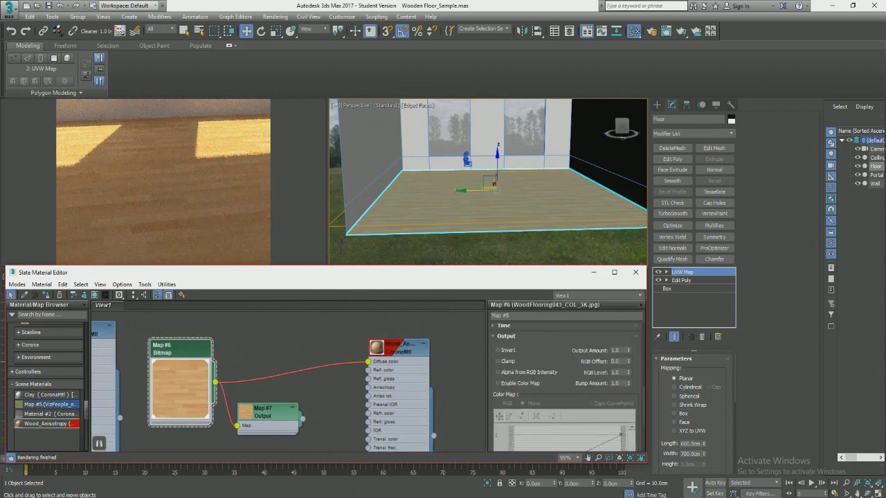
scroll(539, 374, "up", 2)
Step: Try an RGB Level of 3 on the new Output map and set it back to 1
double_click(263, 411)
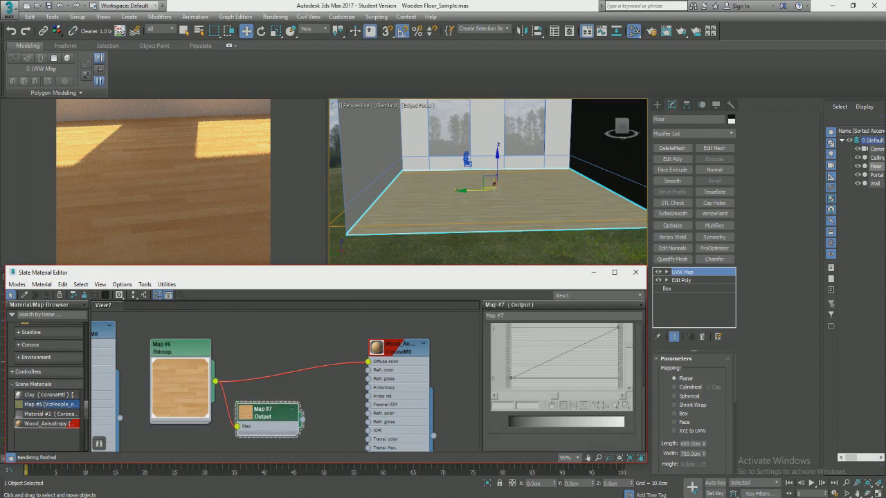
scroll(561, 378, "up", 5)
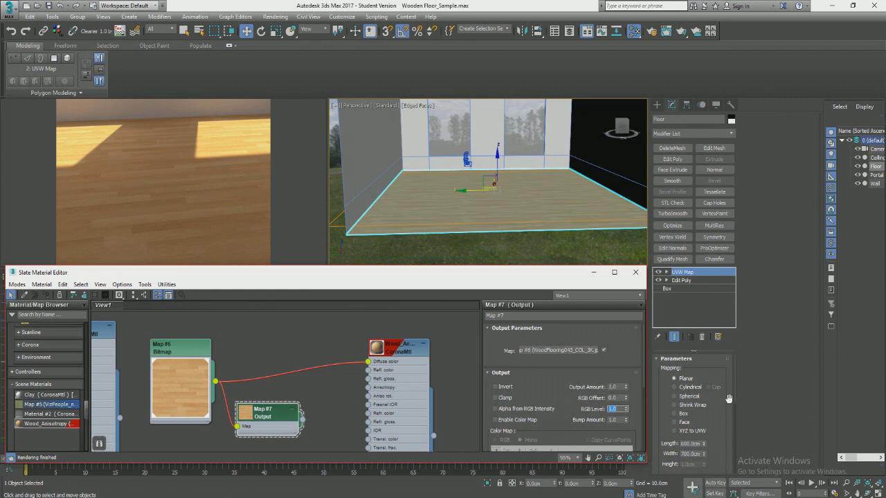
left_click(621, 398)
key("BackSpace")
left_click(621, 409)
type("3")
key("Return")
type("1")
key("Return")
Step: Connect the Output map to Wood_Anisotropy's Refl. gloss. slot and set the map's RGB Level to 1.5
left_click_drag(303, 420, 368, 380)
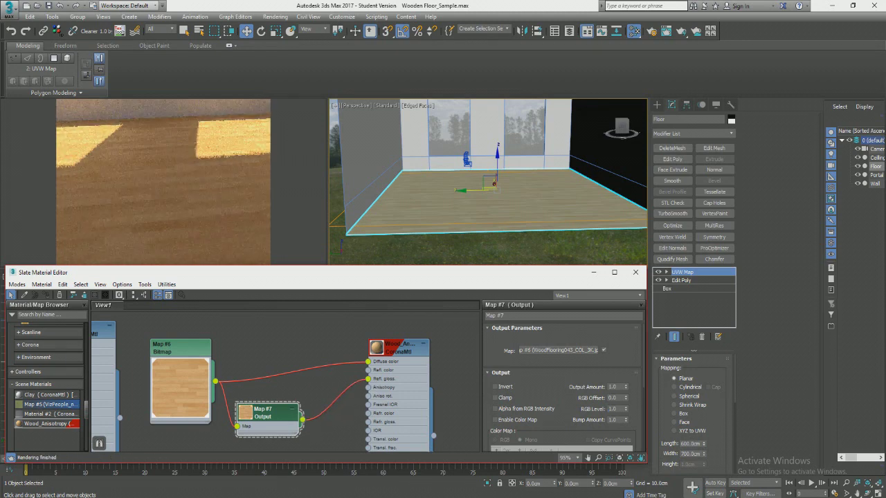
scroll(287, 377, "up", 1)
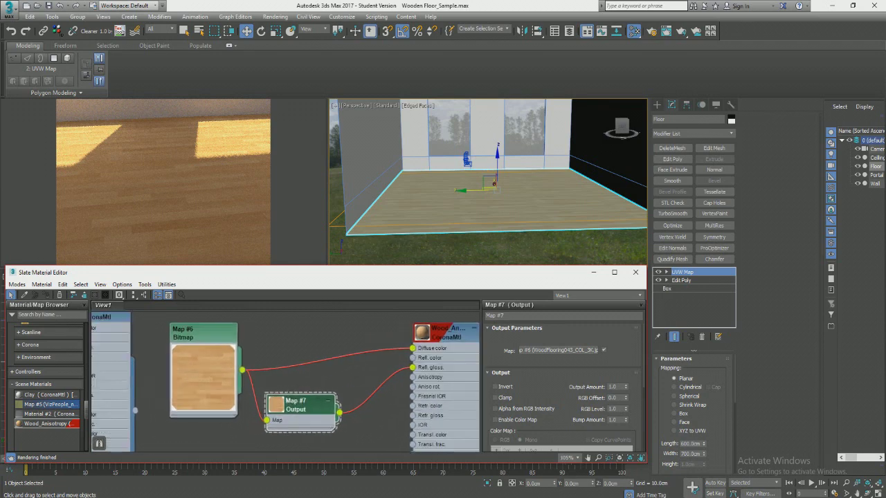
type("1.5")
key("Return")
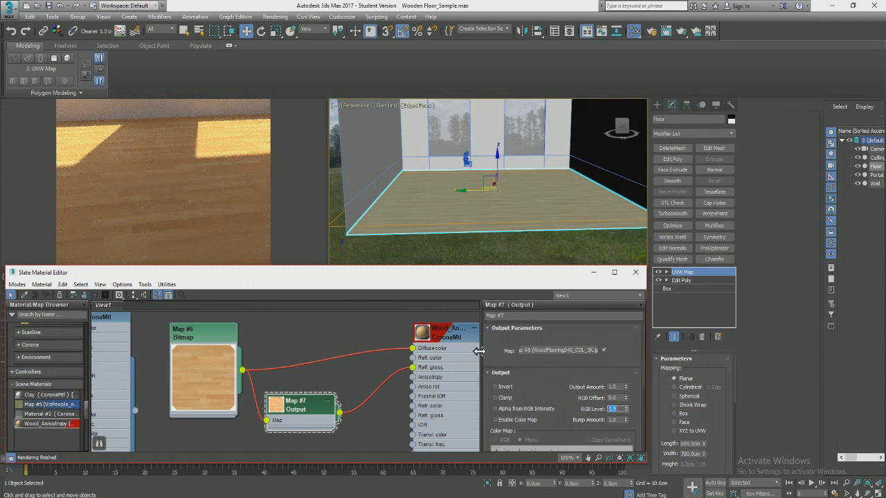
Step: Set the reflection Level of the Wood_Anisotropy material to 1
double_click(447, 333)
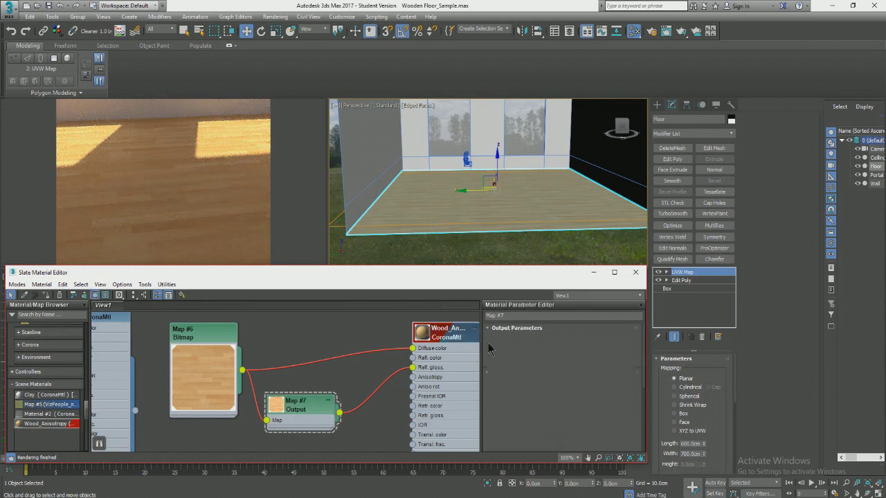
left_click(542, 384)
type("1")
key("Return")
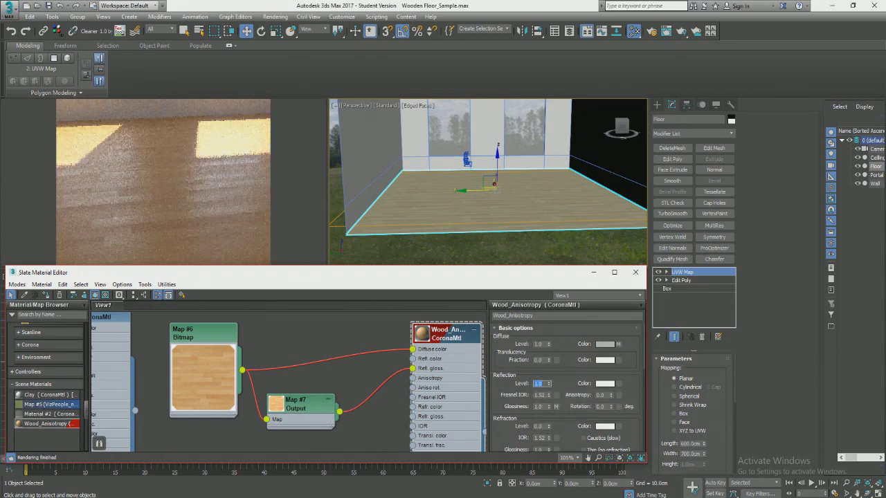
Step: Set the Output map's RGB Offset to 0.2 and its RGB Level to 1.4
left_click(305, 405)
scroll(311, 388, "up", 2)
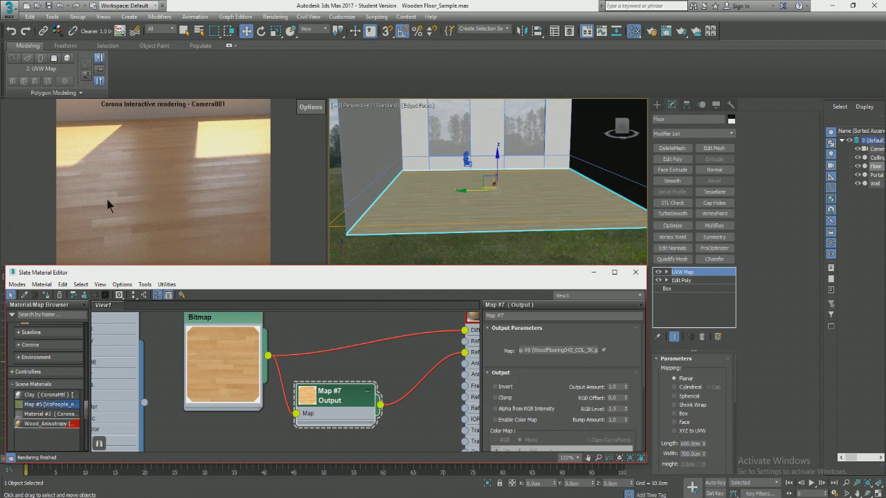
double_click(613, 398)
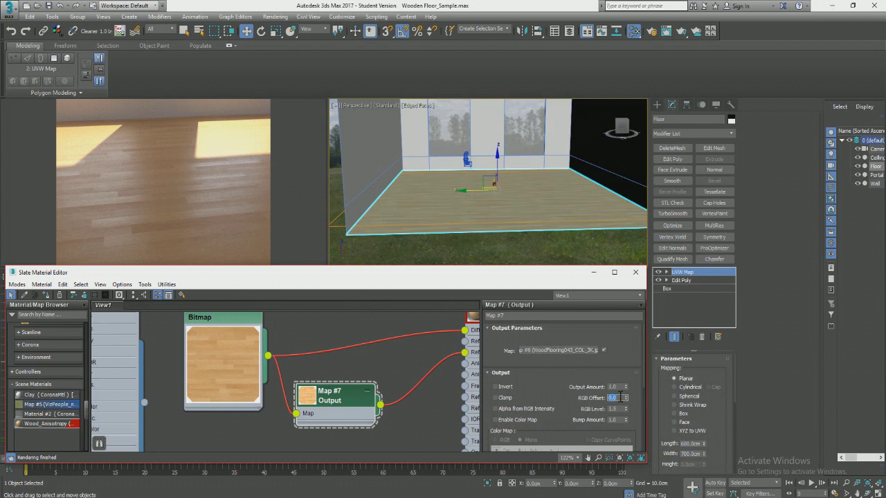
type(".2")
key("Return")
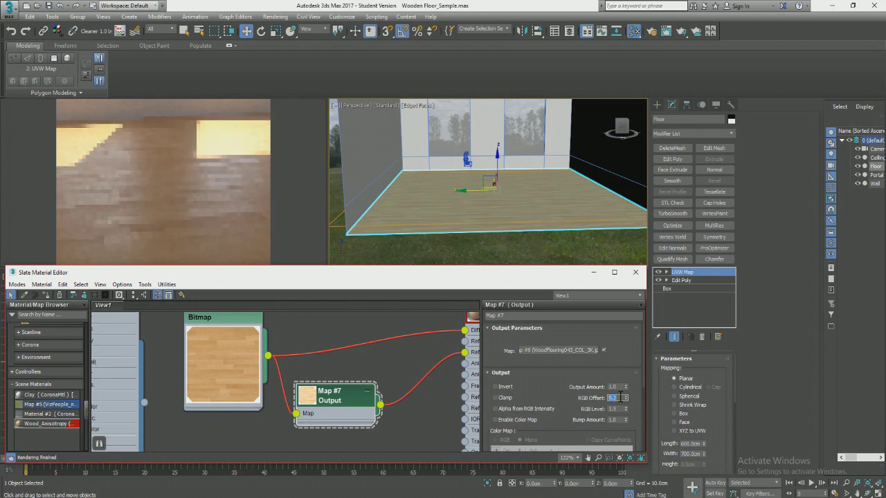
double_click(618, 408)
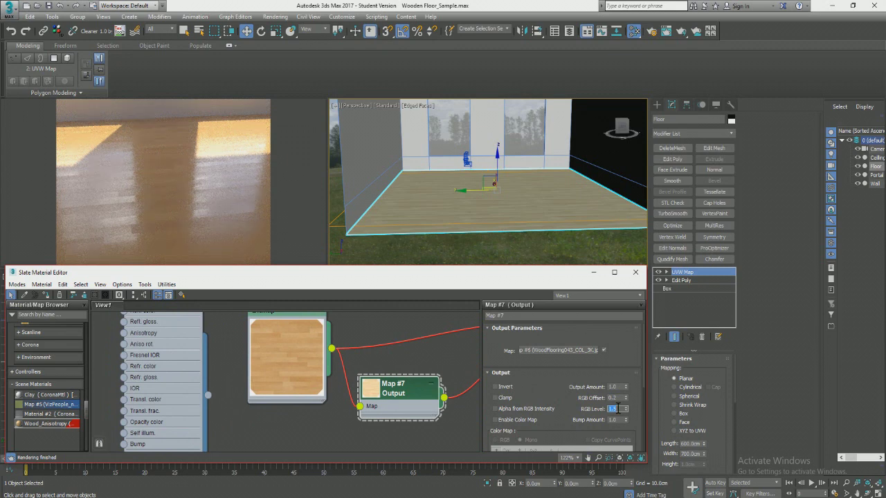
type("1.4")
key("Return")
Step: Try reflection Anisotropy values of 0.15 and 1 on the Wood_Anisotropy material
middle_click_drag(424, 354, 360, 344)
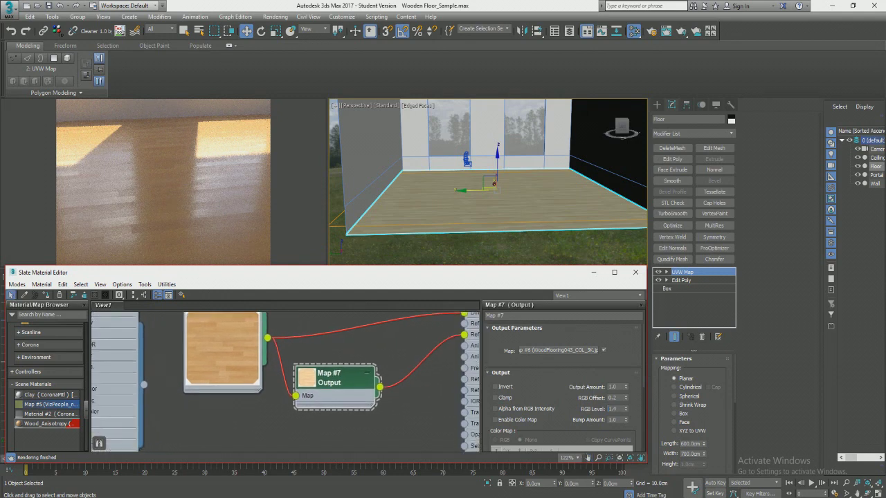
scroll(377, 366, "down", 3)
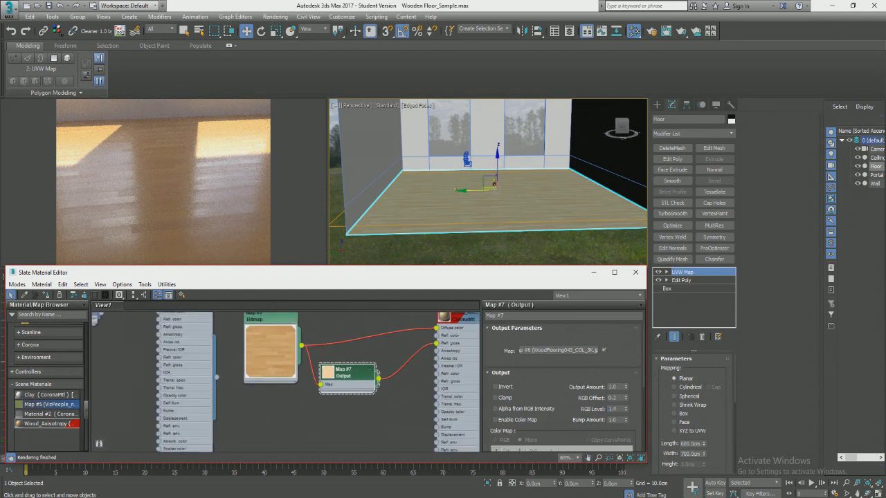
scroll(351, 355, "down", 3)
middle_click_drag(351, 354, 264, 367)
scroll(281, 343, "up", 3)
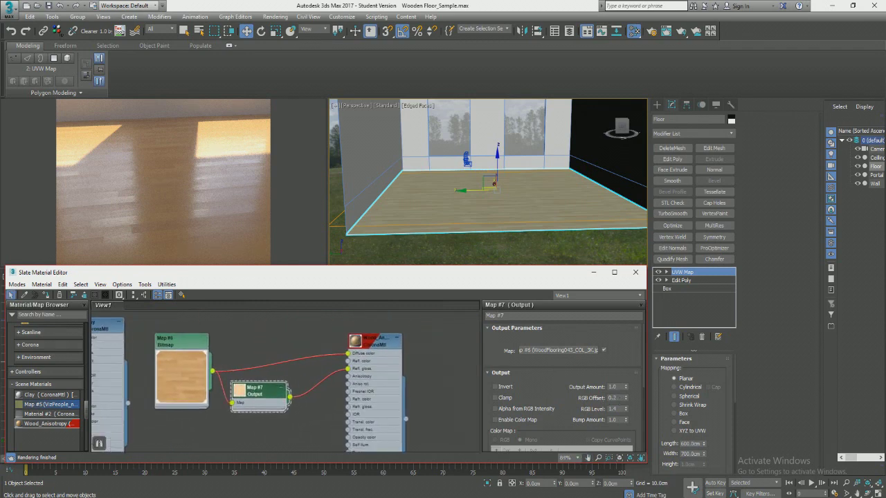
double_click(387, 349)
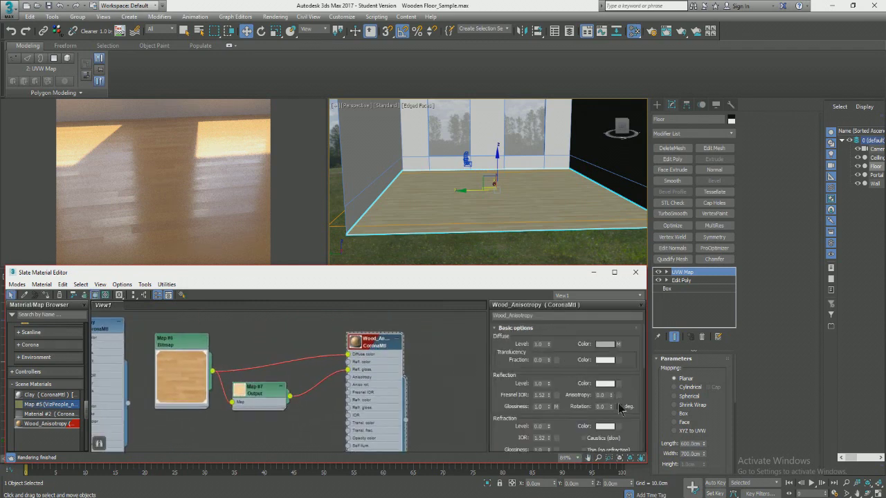
double_click(600, 395)
type("0.5")
key("Return")
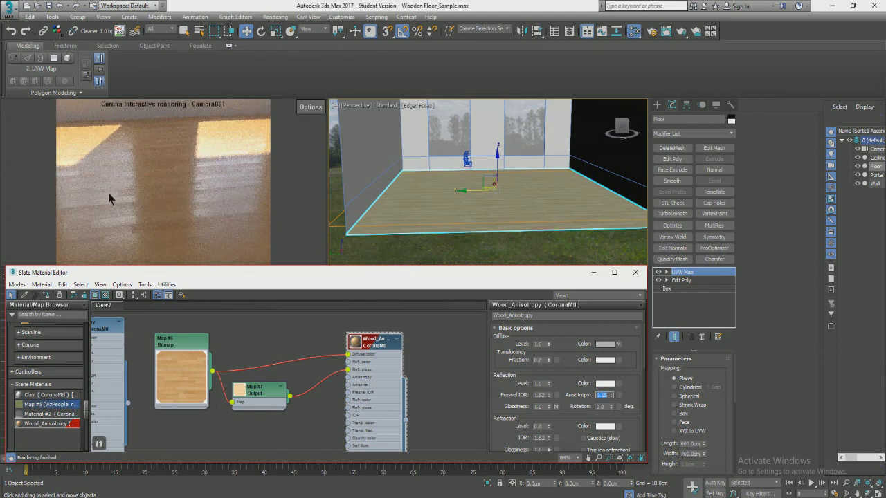
type("1")
key("Return")
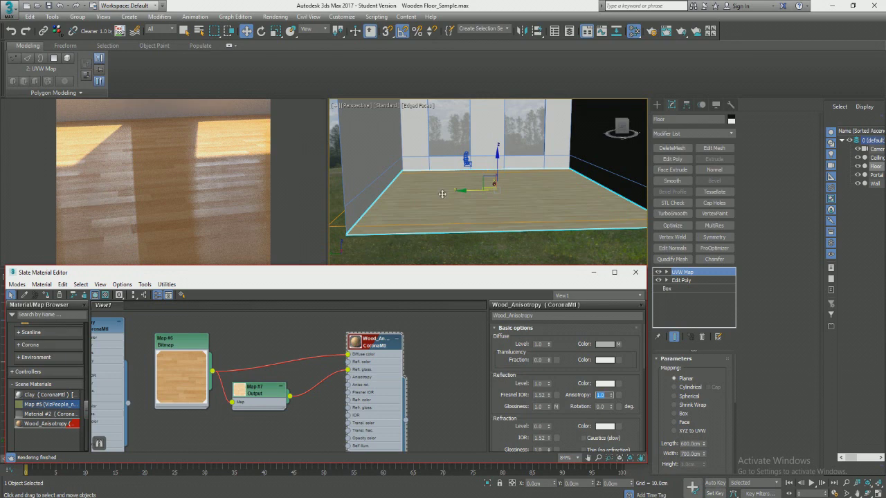
Step: Try an anisotropy Rotation of 90 degrees on Wood_Anisotropy and reset it to 0
left_click(602, 406)
type("90")
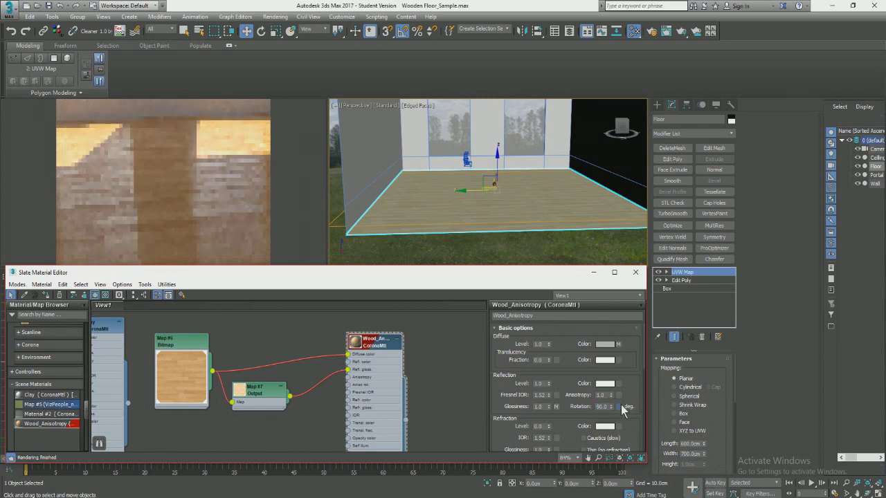
left_click(619, 406)
left_click(525, 395)
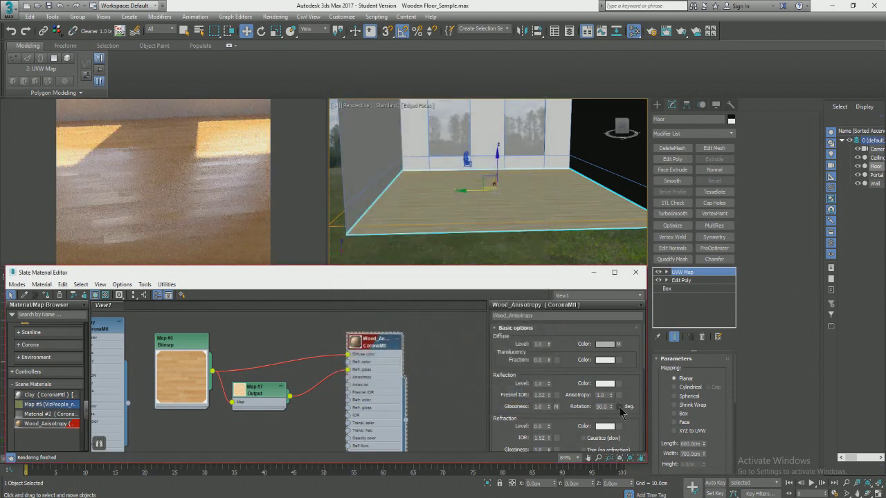
left_click(525, 393)
right_click(611, 407)
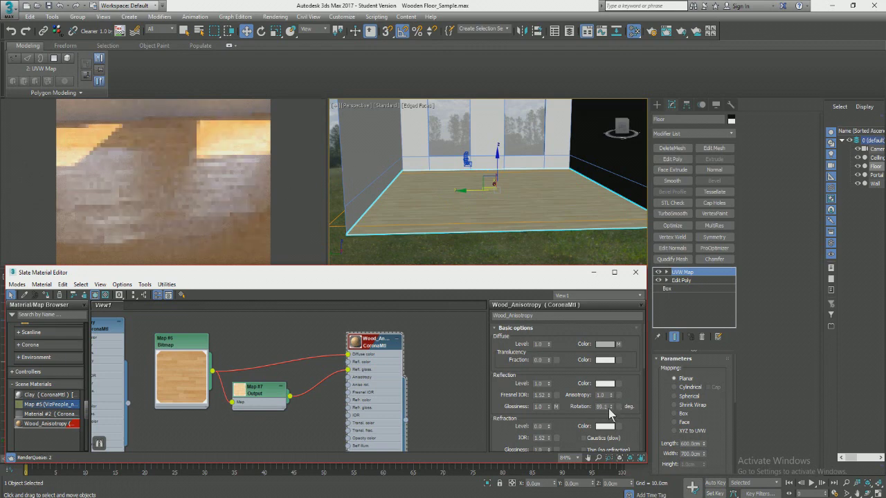
Step: Set Wood_Anisotropy's reflection Anisotropy to 0.15
double_click(600, 396)
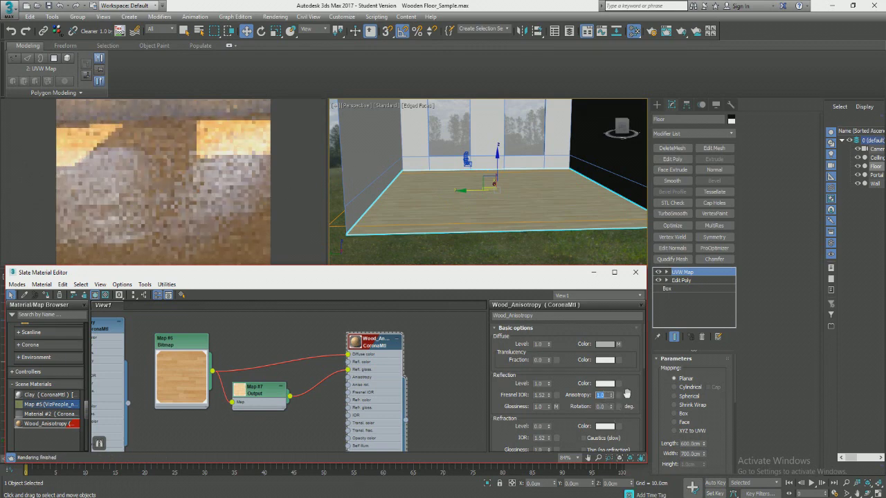
type("0.15")
key("Return")
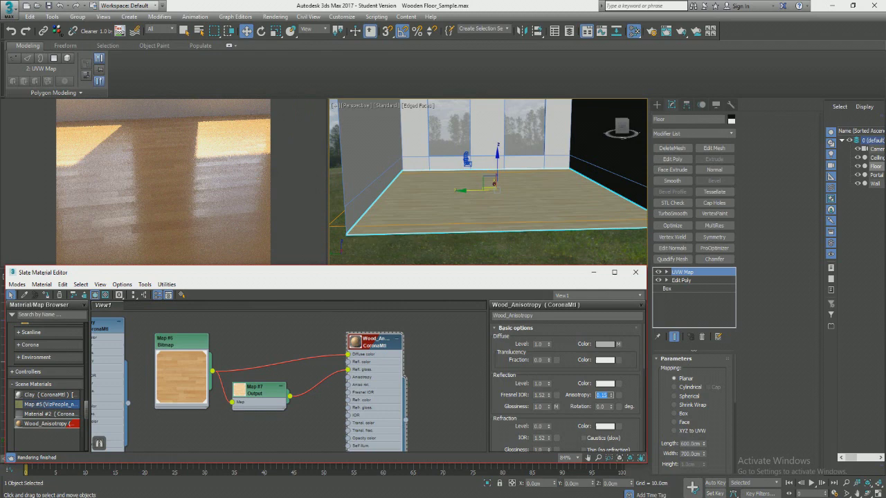
Step: Connect the wood plank bitmap to Wood_Anisotropy's Bump slot
scroll(291, 352, "down", 3)
scroll(273, 402, "up", 2)
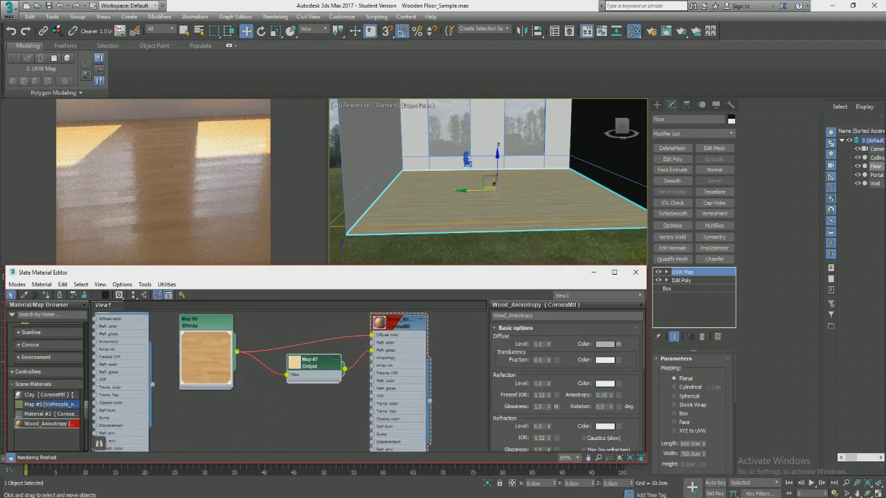
middle_click_drag(273, 401, 243, 364)
left_click_drag(184, 327, 316, 379)
scroll(205, 325, "up", 1)
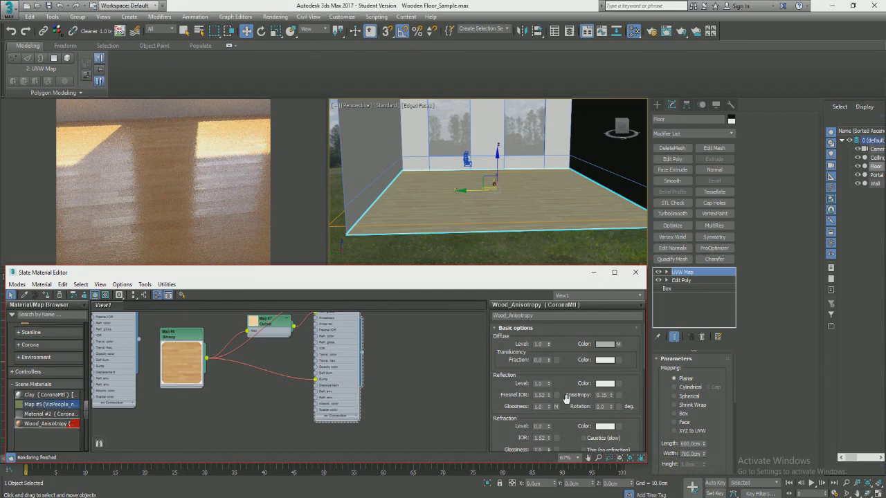
Step: Set the Bump amount of Wood_Anisotropy to 0.3 in its map settings
scroll(579, 413, "down", 5)
scroll(556, 440, "down", 3)
double_click(546, 412)
type(".3")
key("Return")
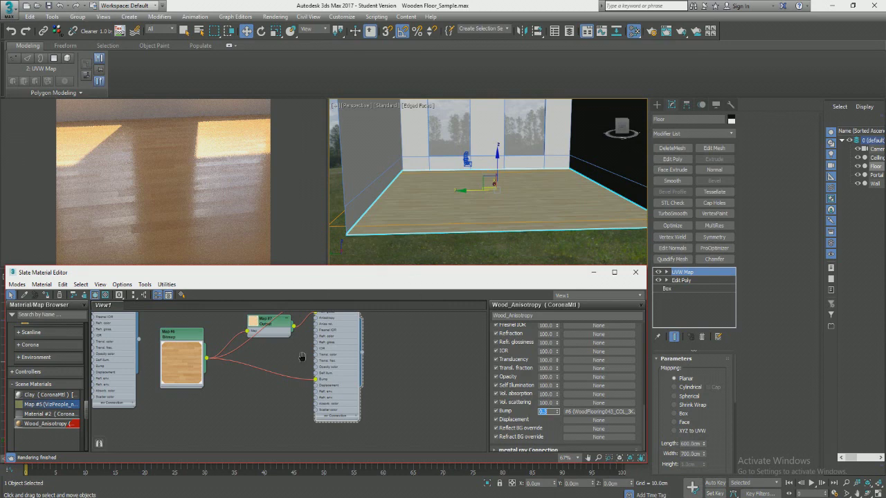
Step: Rearrange the bitmap, Output map and Wood_Anisotropy nodes so that their connections are easy to follow
middle_click_drag(299, 353, 329, 432)
left_click_drag(213, 414, 212, 356)
left_click_drag(299, 402, 268, 421)
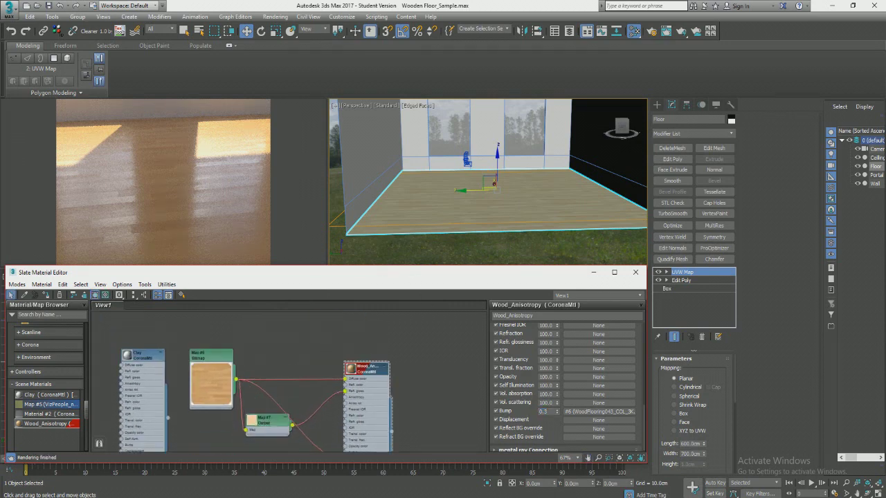
left_click_drag(367, 368, 379, 337)
left_click_drag(266, 419, 292, 393)
left_click_drag(213, 355, 231, 331)
left_click_drag(289, 394, 290, 419)
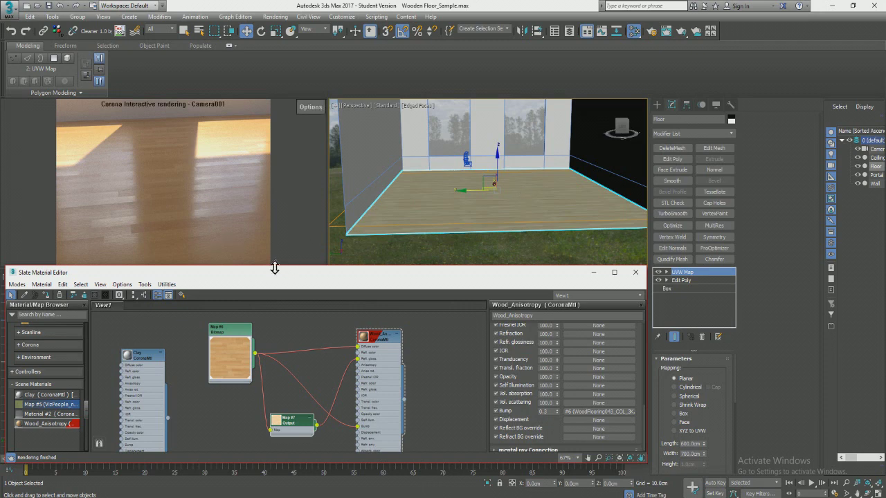
left_click_drag(230, 330, 211, 337)
left_click_drag(292, 420, 279, 407)
scroll(233, 389, "down", 4)
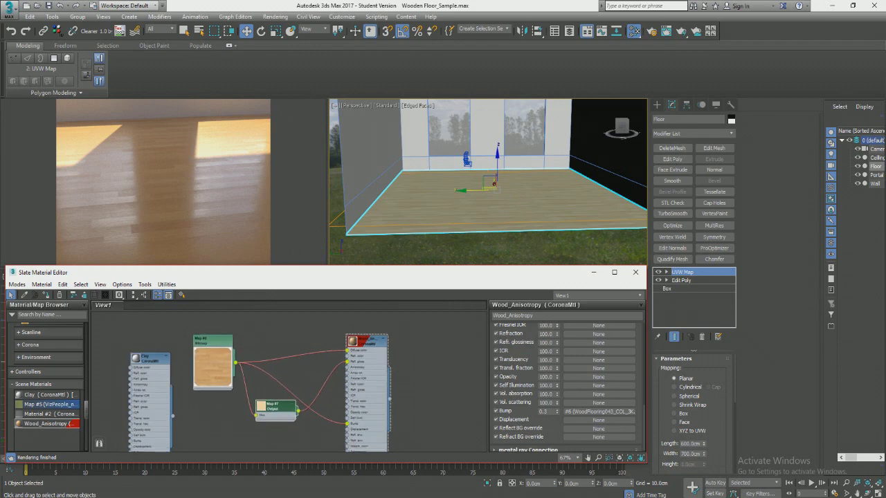
left_click_drag(215, 344, 313, 406)
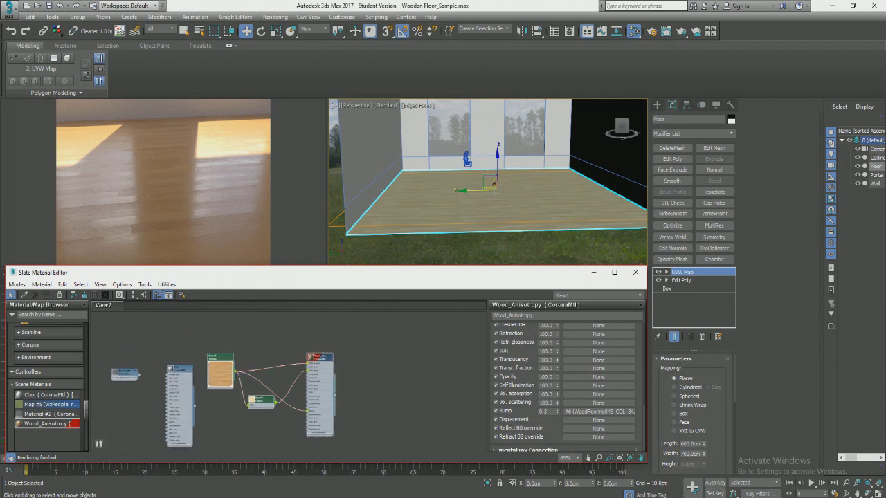
Step: Create a new CoronaMtl material node in the free area beside the Wood_Anisotropy network
mouse_move(398, 492)
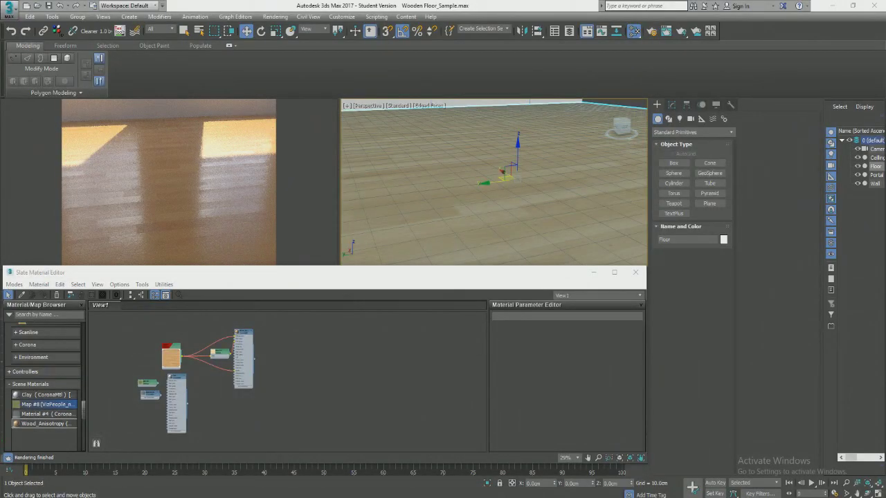
scroll(290, 361, "up", 3)
scroll(273, 375, "down", 5)
middle_click_drag(270, 378, 245, 358)
scroll(239, 373, "up", 4)
right_click(245, 357)
mouse_move(306, 371)
mouse_move(366, 386)
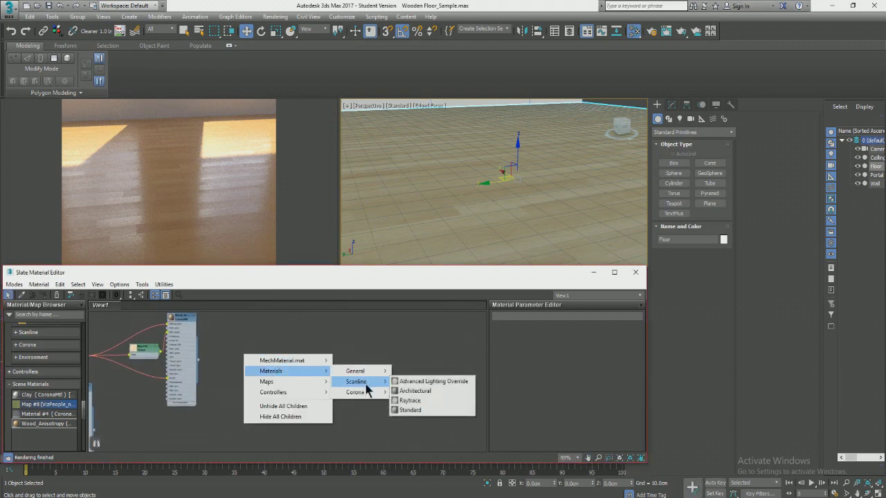
left_click(419, 411)
left_click_drag(250, 355, 337, 367)
Step: Rename the new CoronaMtl as Wood_textured and shift its node closer to the existing network
double_click(336, 363)
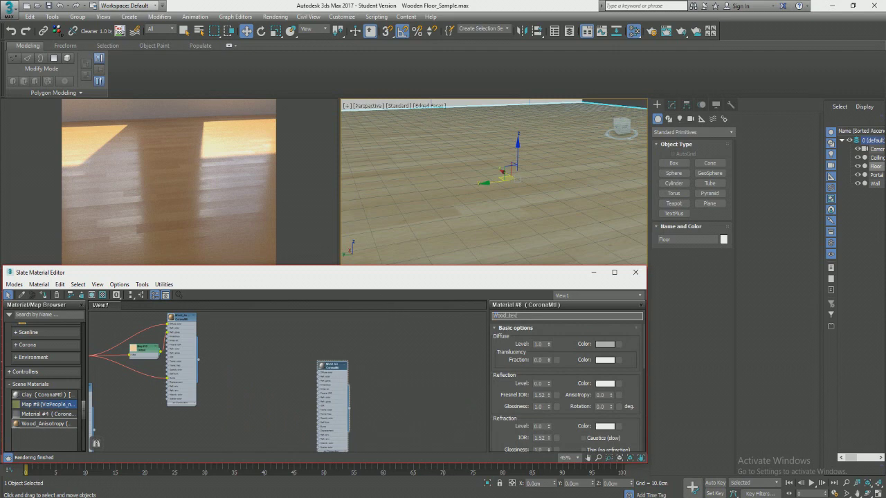
type("d")
key("Return")
left_click_drag(335, 365, 305, 367)
Step: Place a wood colour bitmap node between the Wood_Anisotropy and Wood_textured materials
scroll(311, 379, "up", 1)
middle_click_drag(312, 381, 326, 362)
scroll(324, 363, "up", 1)
middle_click_drag(259, 404, 304, 400)
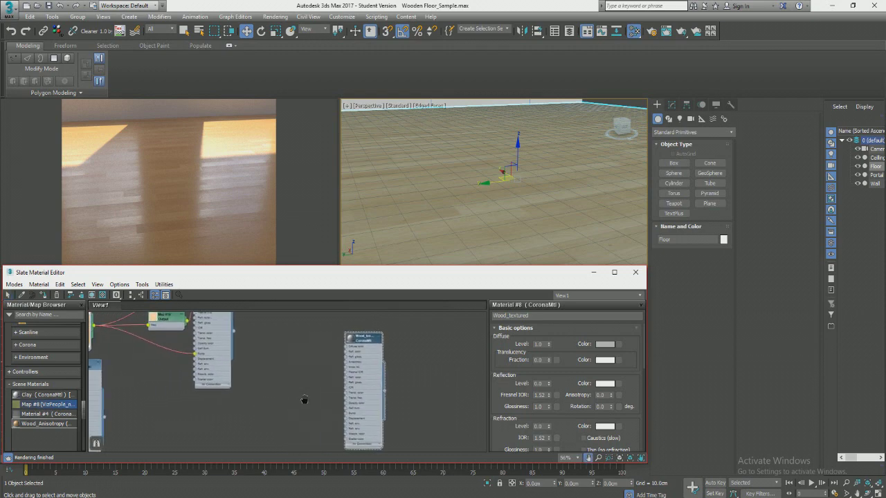
scroll(305, 400, "down", 2)
left_click(144, 346)
left_click_drag(144, 346, 263, 365, "shift")
scroll(293, 372, "up", 3)
scroll(282, 377, "up", 2)
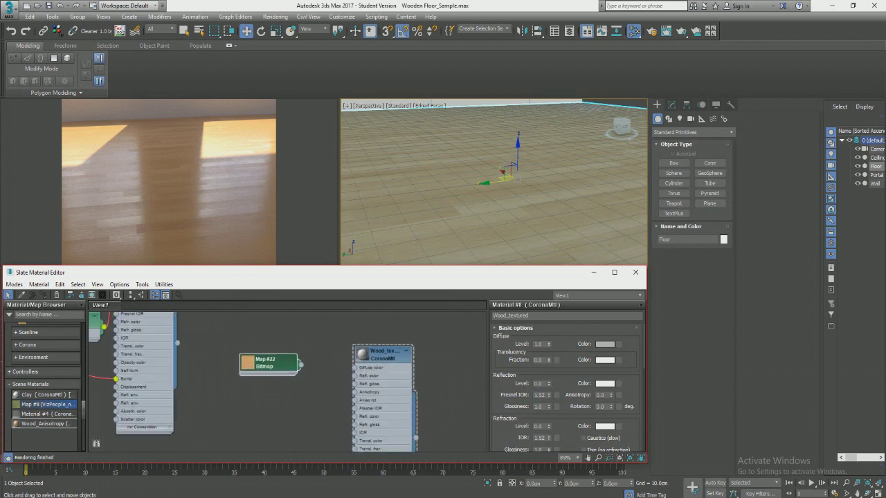
Step: Add three more texture images as bitmap nodes below the wood colour bitmap
scroll(287, 377, "down", 2)
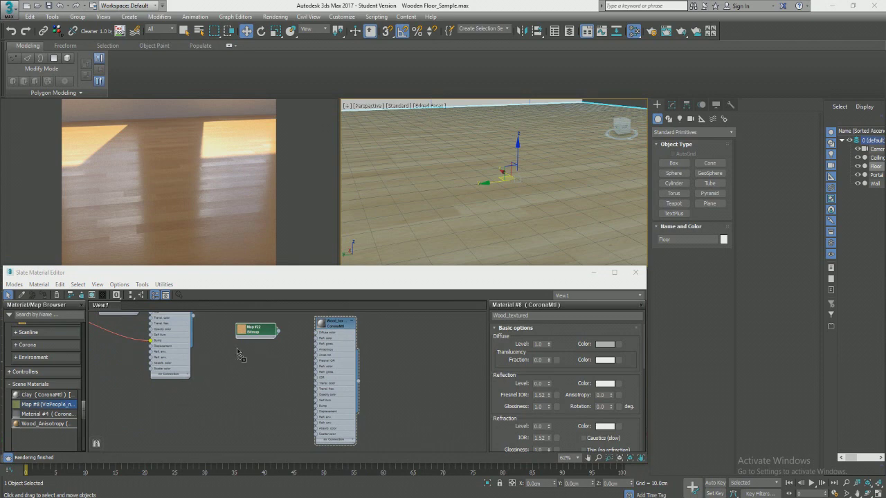
left_click_drag(72, 365, 236, 367)
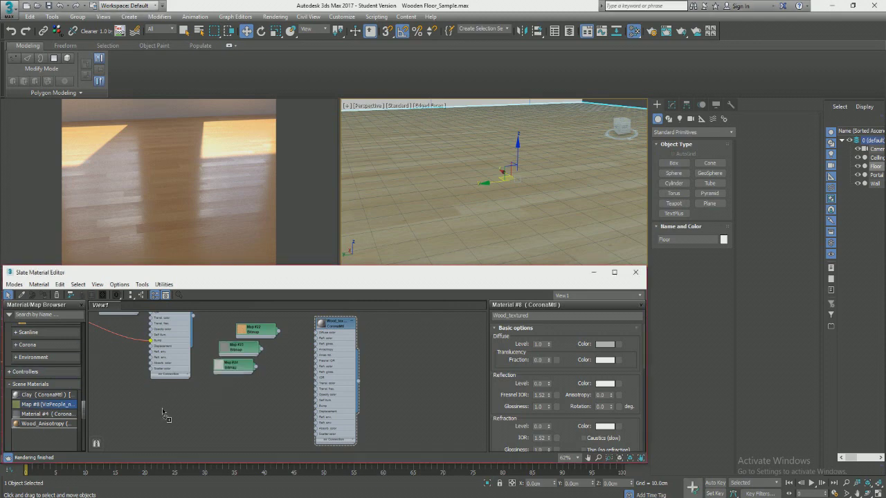
left_click_drag(164, 415, 242, 388)
Step: Add the WoodFlooring043_NRM_3K image as a bitmap node below the other textures, with its gamma overridden to 1.0
middle_click_drag(246, 398, 216, 371)
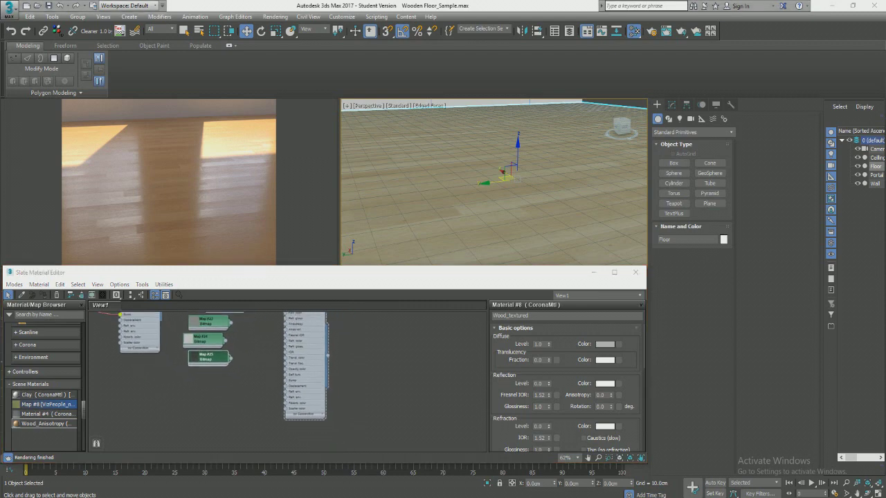
right_click(219, 392)
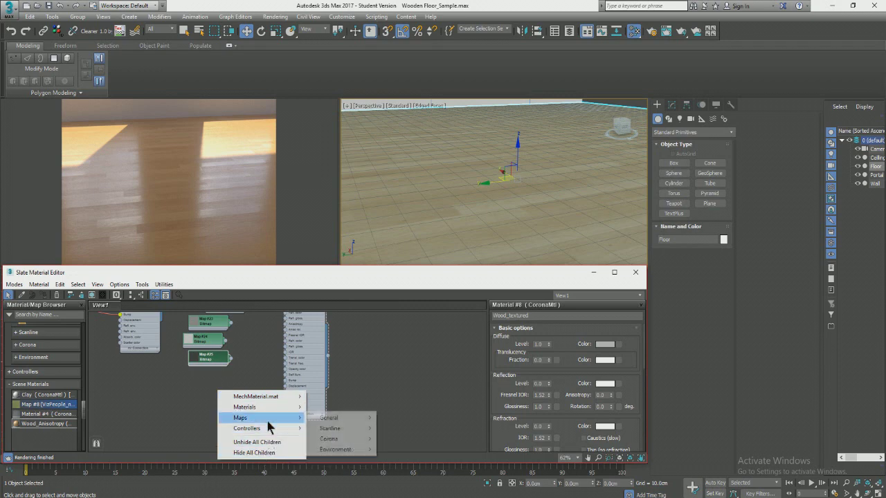
mouse_move(270, 419)
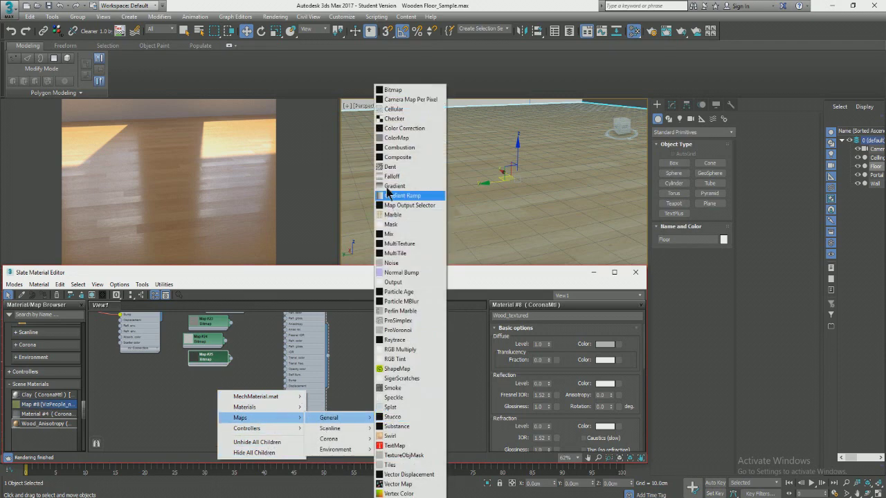
left_click(393, 90)
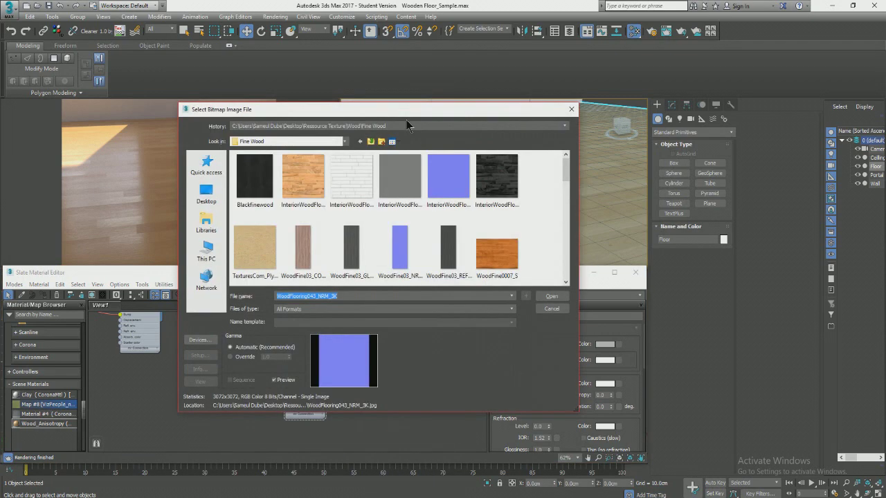
left_click_drag(566, 170, 566, 237)
left_click(391, 251)
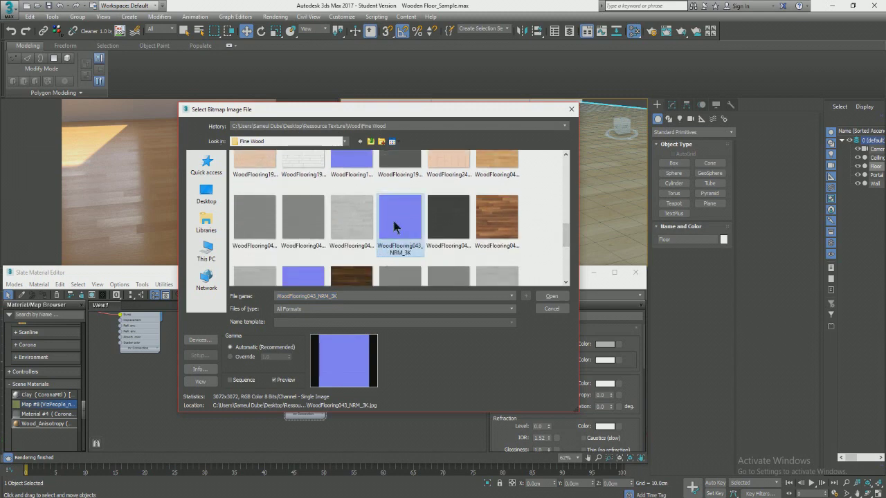
left_click(230, 356)
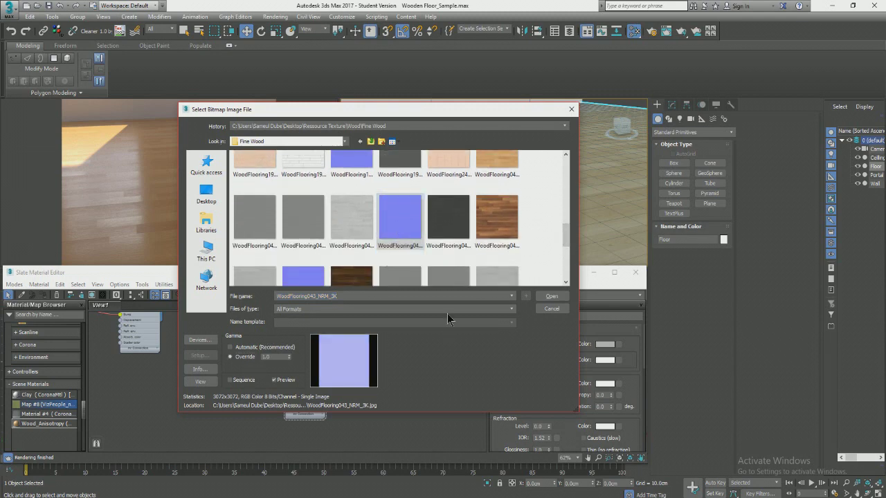
left_click(552, 297)
Step: Arrange the five bitmap nodes in a column beside Wood_textured, with the wood colour bitmap on top and the normal bitmap lowest
middle_click_drag(200, 392, 213, 418)
scroll(215, 415, "up", 2)
scroll(229, 361, "down", 2)
middle_click_drag(232, 362, 225, 344)
left_click_drag(223, 319, 229, 372)
left_click_drag(237, 413, 234, 385)
middle_click_drag(228, 339, 229, 375)
scroll(229, 376, "up", 2)
left_click_drag(204, 392, 233, 349)
left_click(232, 328)
left_click_drag(233, 371, 233, 385)
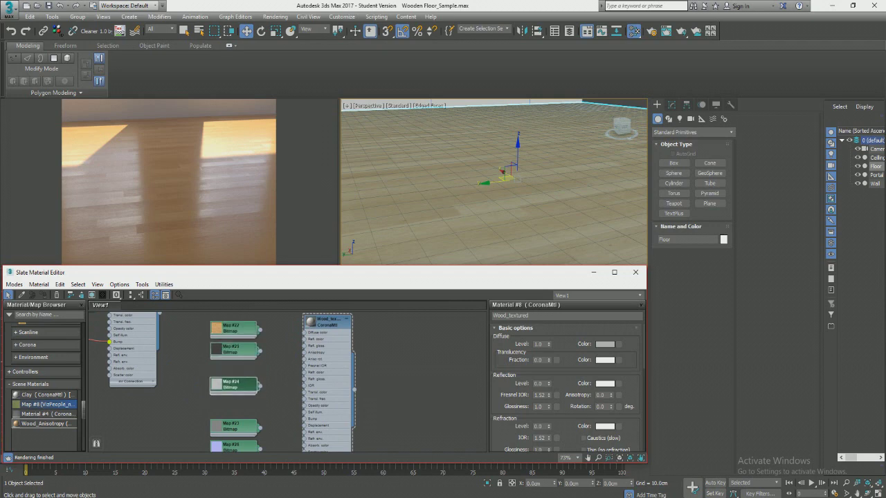
left_click_drag(232, 350, 232, 364)
left_click_drag(325, 324, 332, 331)
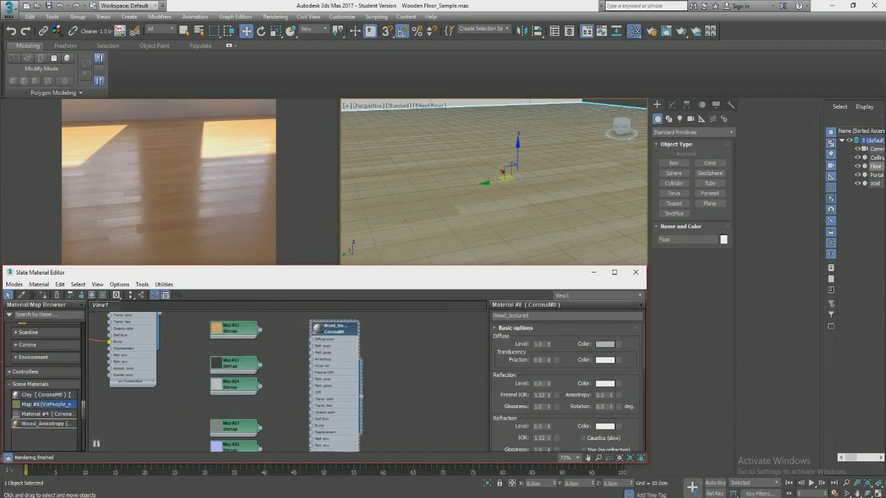
Step: Connect the wood colour bitmap to the Diffuse color input of Wood_textured
left_click_drag(260, 386, 284, 364)
left_click(254, 330)
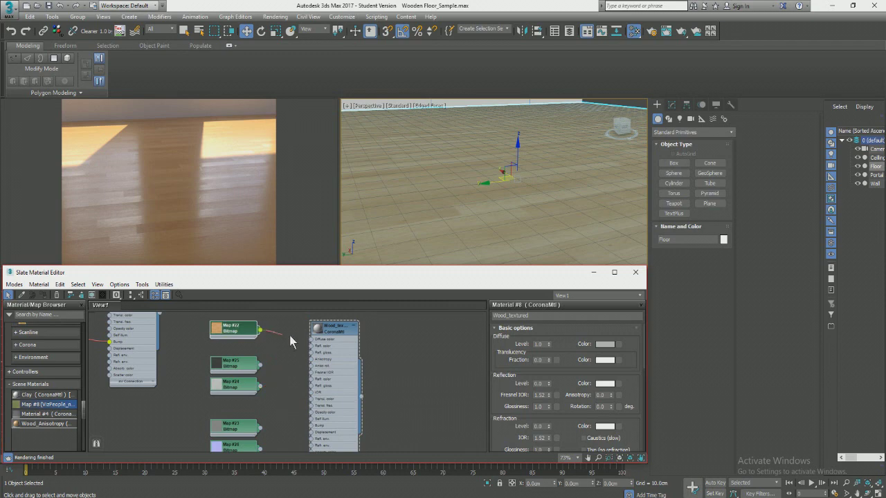
left_click_drag(312, 339, 311, 339)
Step: Assign Wood_textured to the selected floor and show the shaded material in the viewport
right_click(315, 338)
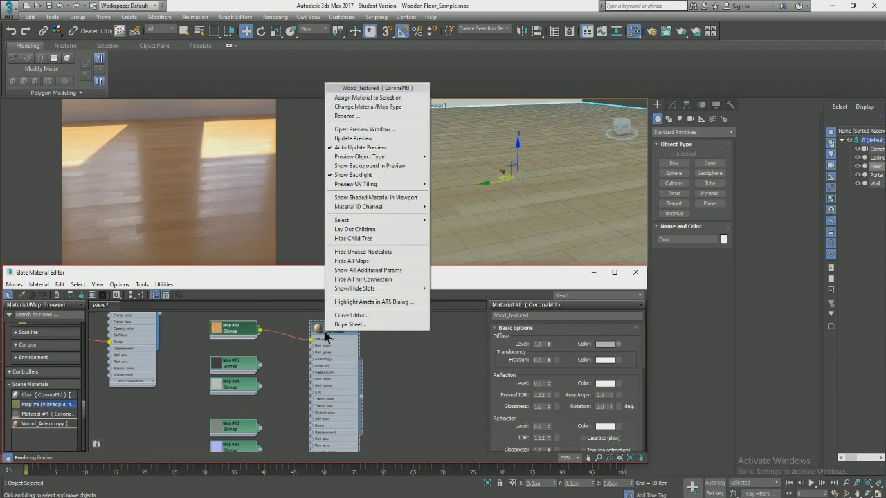
left_click(388, 101)
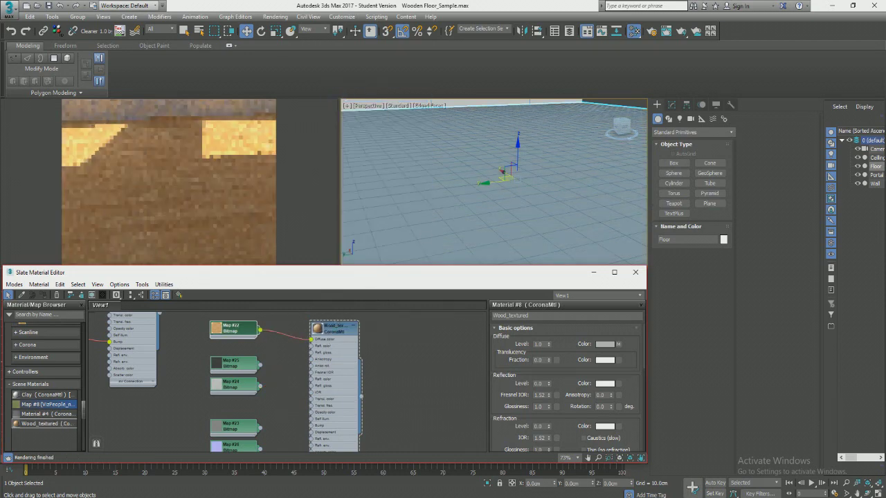
scroll(253, 371, "down", 3)
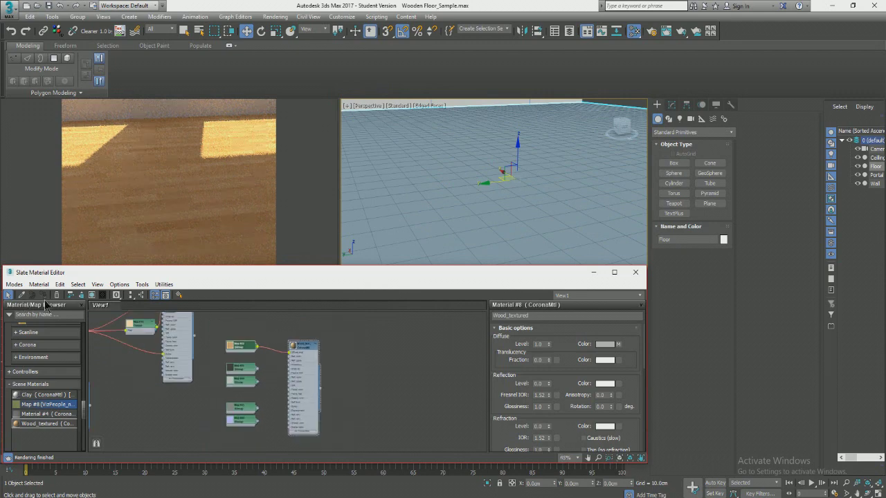
left_click(92, 295)
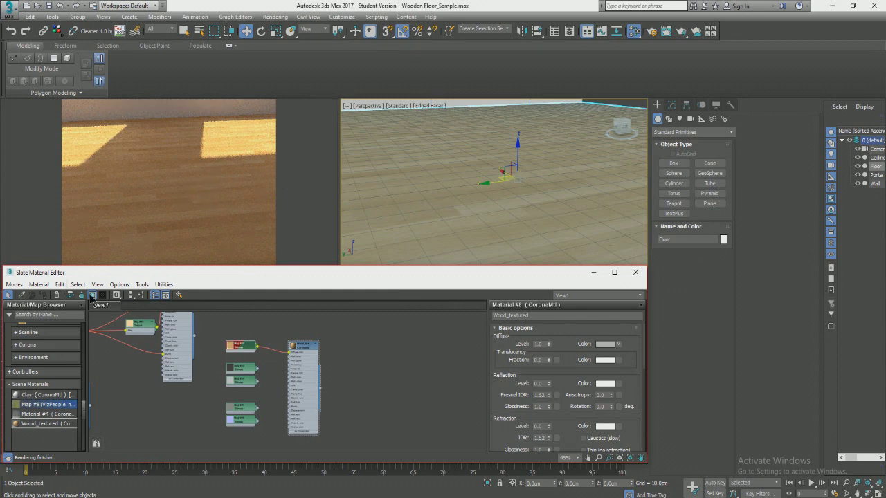
Step: Shift the dark Map #25 bitmap aside and connect the WoodFlooring043_GLOSS_3K bitmap to the Refl. gloss input of Wood_textured
scroll(226, 336, "up", 2)
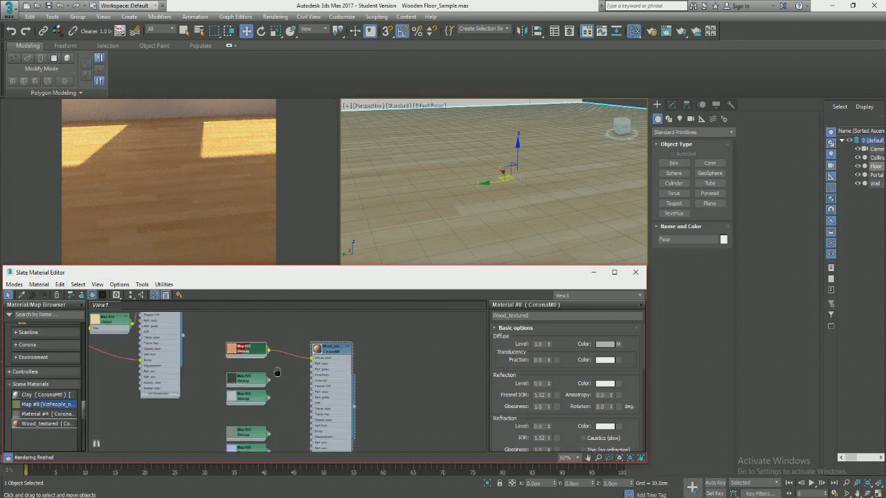
scroll(276, 392, "up", 2)
left_click(232, 374)
left_click_drag(232, 373, 192, 372)
left_click(235, 399)
left_click_drag(264, 401, 326, 359)
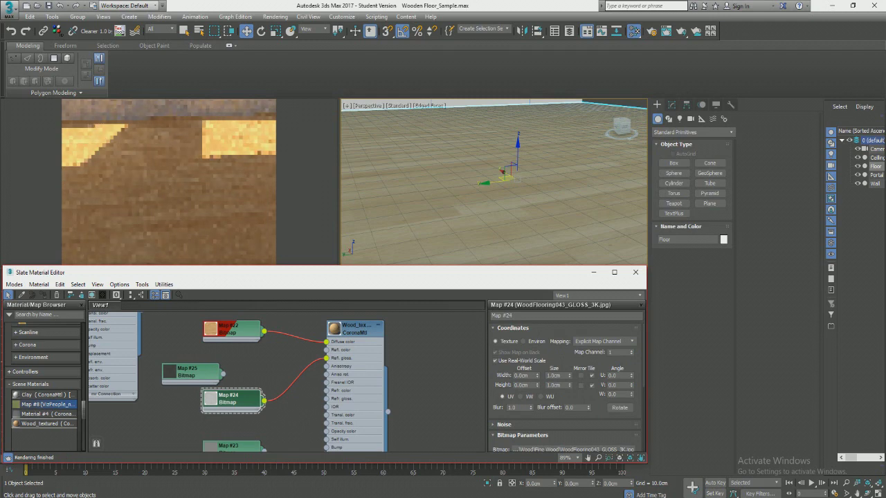
Step: Set the reflection level of Wood_textured to 1.0
double_click(352, 330)
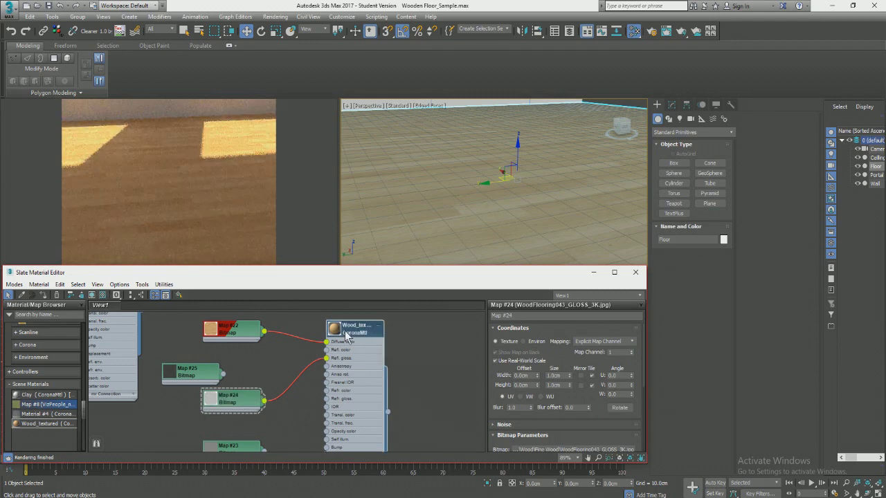
double_click(540, 383)
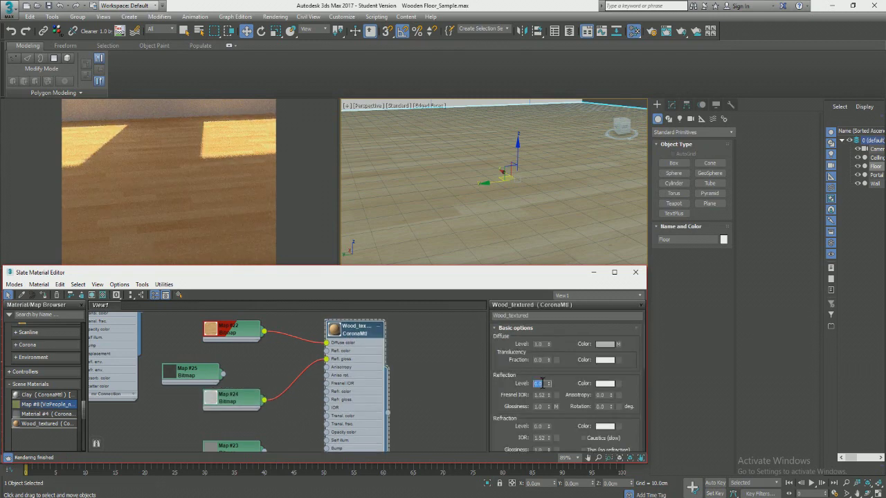
key("Return")
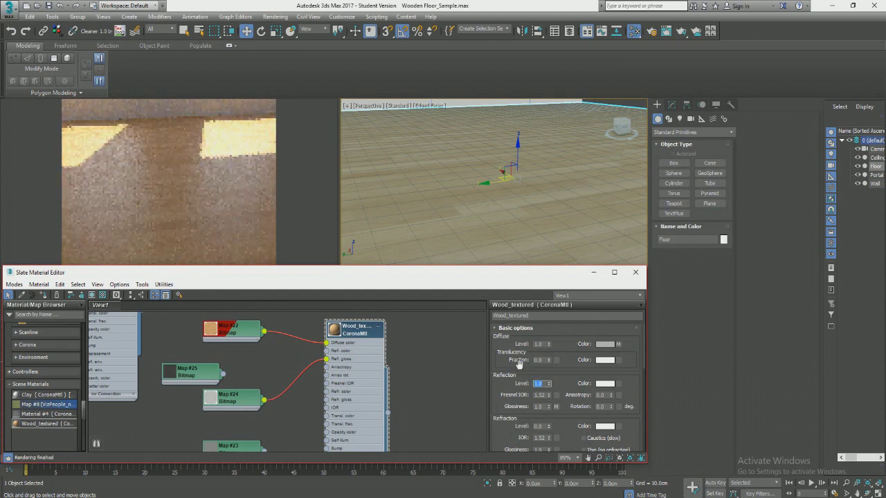
Step: Examine the gloss bitmap's parameters and how the Output map feeds reflection glossiness in the Wood_Anisotropy network
scroll(253, 368, "up", 4)
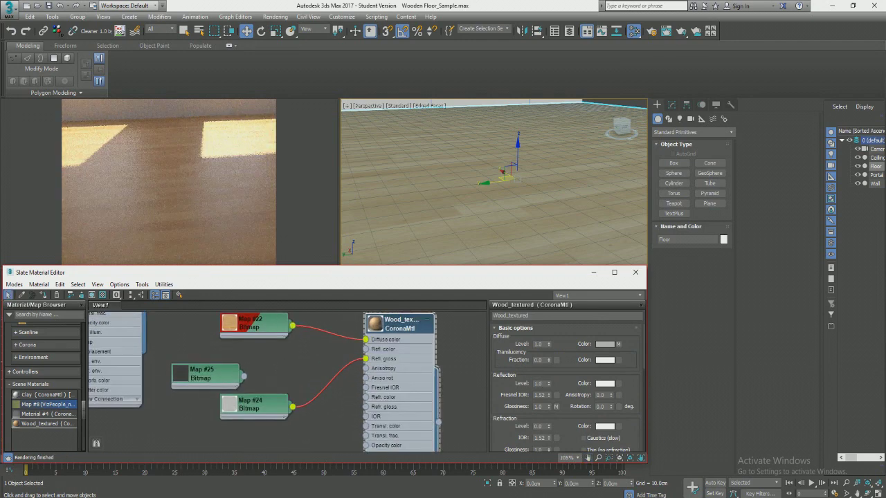
double_click(267, 407)
right_click(268, 380)
left_click(338, 387)
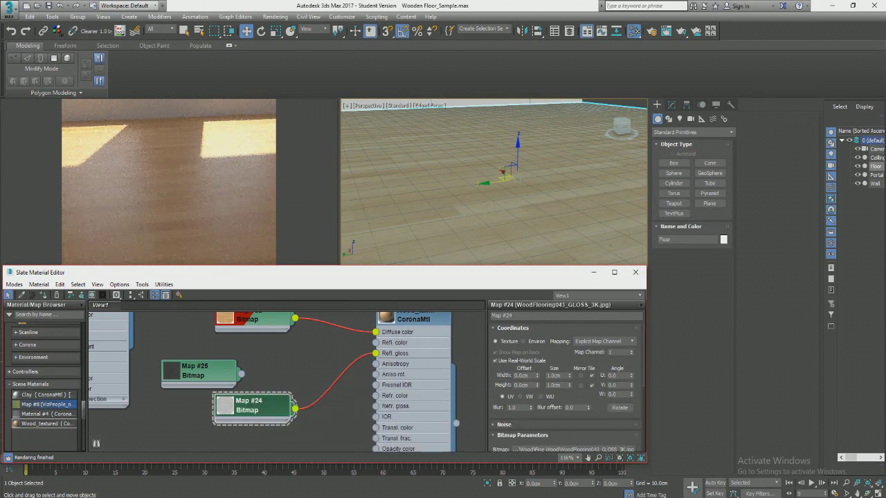
left_click_drag(182, 368, 246, 357)
scroll(234, 354, "down", 2)
middle_click_drag(173, 356, 315, 439)
scroll(236, 412, "down", 1)
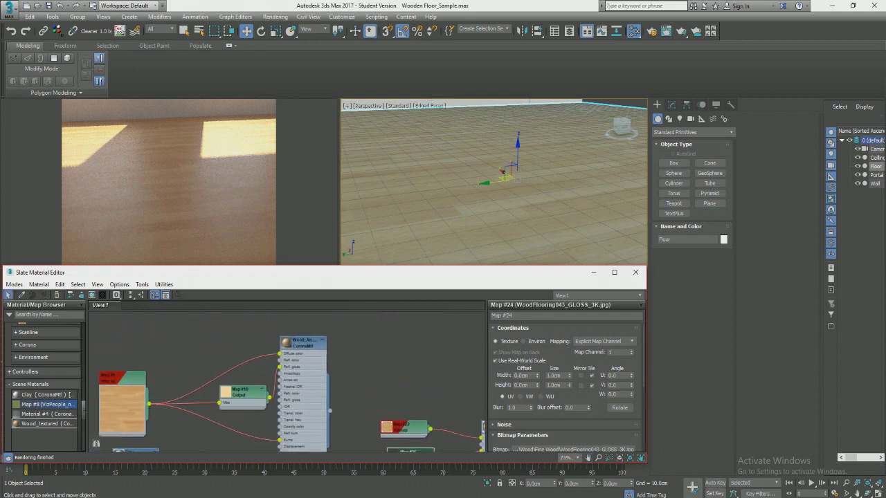
scroll(130, 412, "up", 2)
left_click_drag(125, 370, 150, 360)
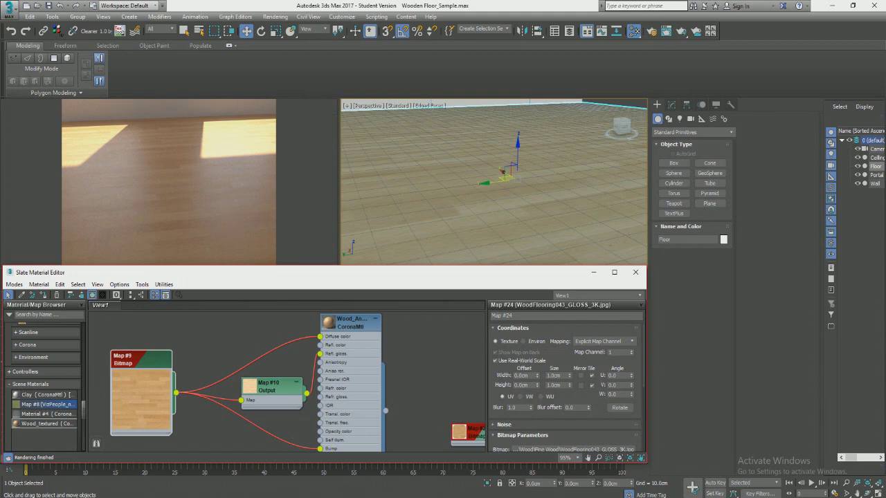
scroll(205, 382, "down", 3)
middle_click_drag(415, 443, 245, 368)
scroll(243, 374, "up", 3)
Step: Move the dark Map #25 bitmap out of the way and line up the gloss bitmap directly below the wood colour bitmap
left_click_drag(242, 338, 135, 427)
left_click_drag(239, 382, 237, 348)
middle_click_drag(236, 348, 254, 399)
left_click_drag(254, 399, 255, 377)
left_click(253, 343)
left_click_drag(252, 343, 253, 332)
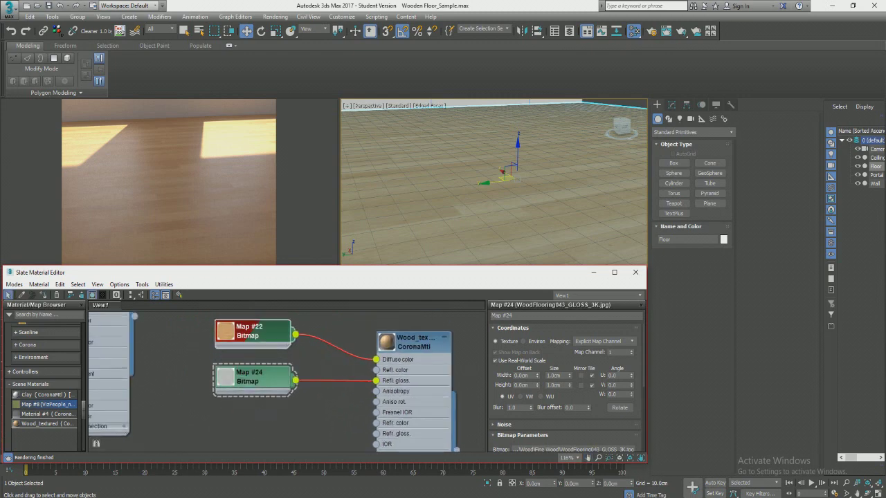
Step: In the gloss bitmap's output settings, try an RGB Level of 1.58 and then 1.5
scroll(263, 385, "up", 2)
left_click(263, 385)
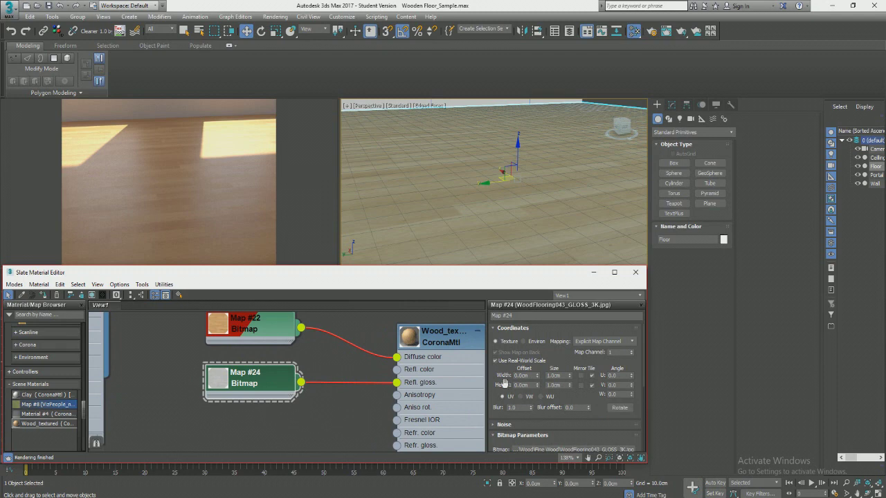
scroll(501, 404, "down", 5)
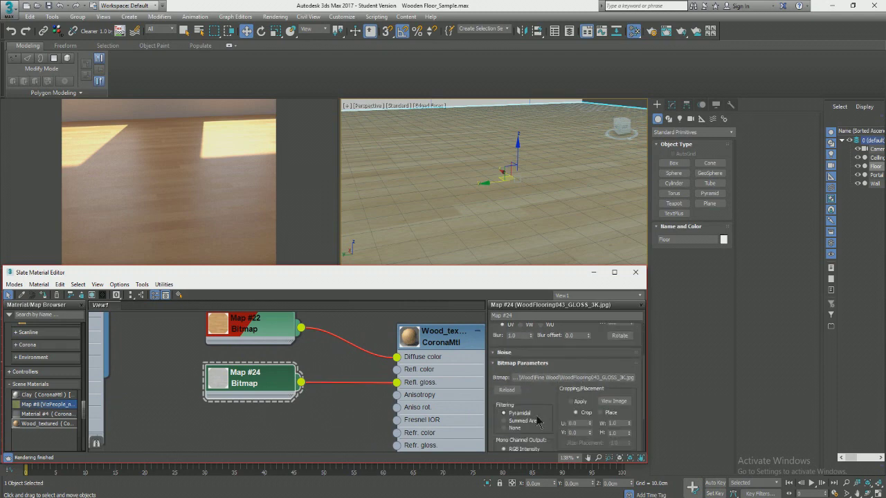
left_click(506, 446)
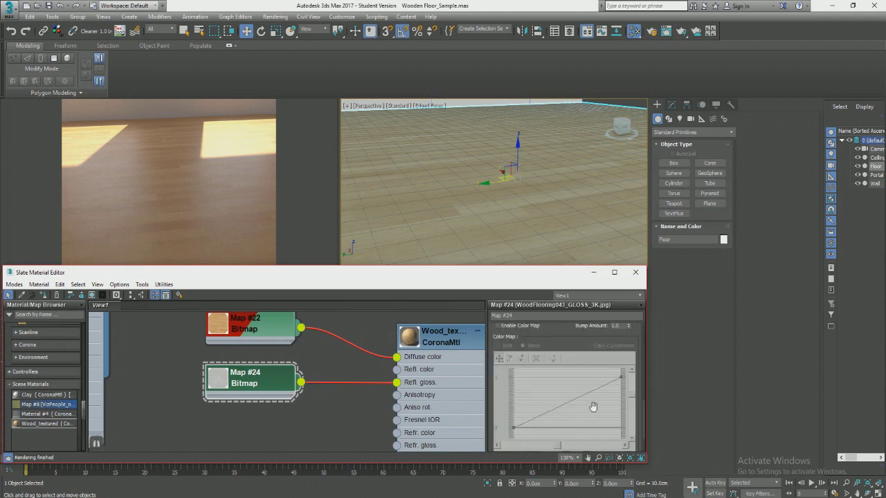
scroll(620, 356, "up", 2)
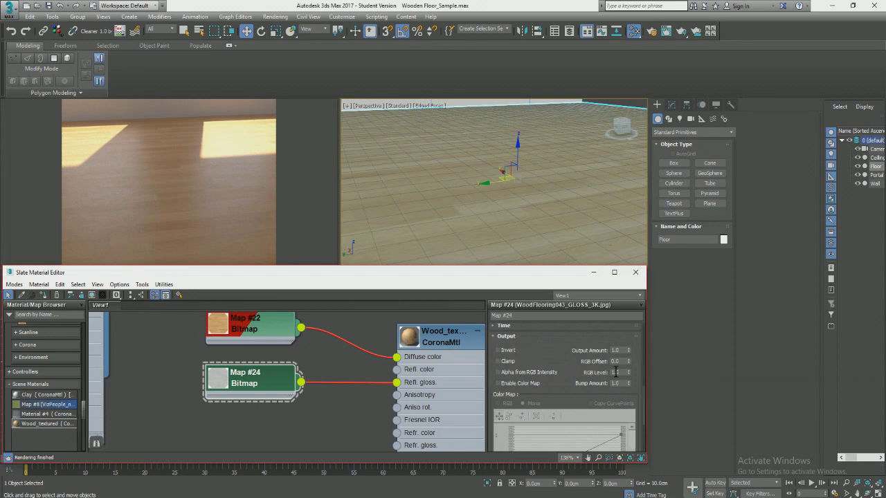
left_click(621, 372)
type("1.58")
key("Return")
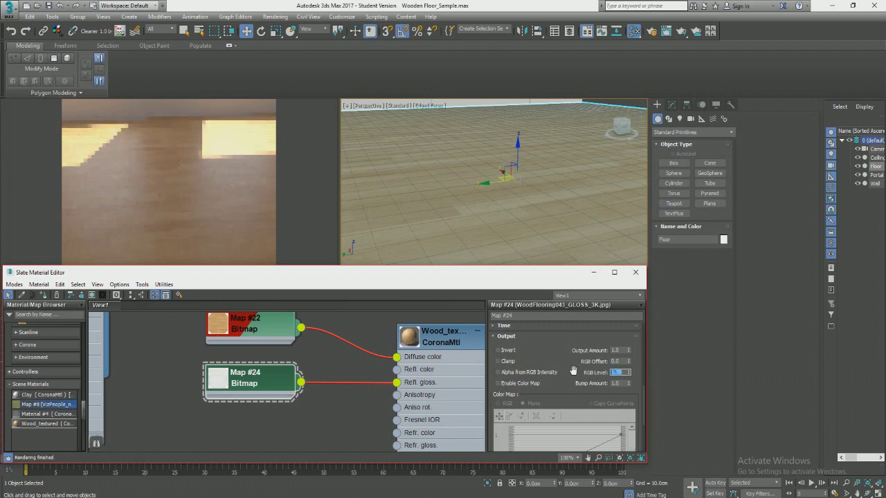
type("1.5")
key("Return")
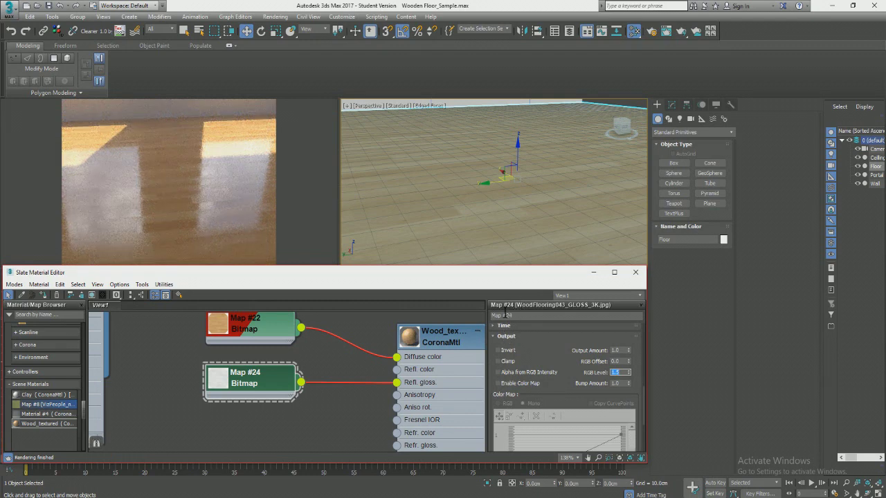
Step: Set the gloss bitmap's RGB Offset to 0.1, trying an RGB Level of 1.2 before settling on 1.15
double_click(625, 362)
type("0.1")
key("Tab")
type("1.2")
key("Return")
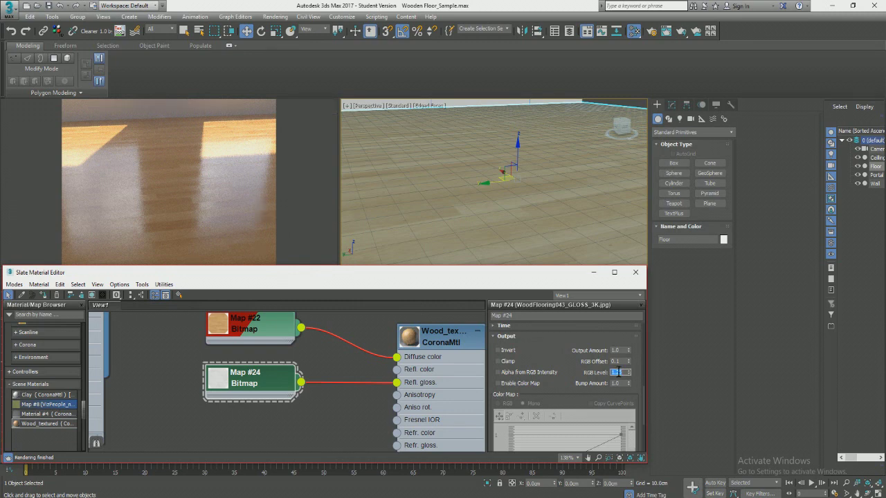
type("1.15")
key("Return")
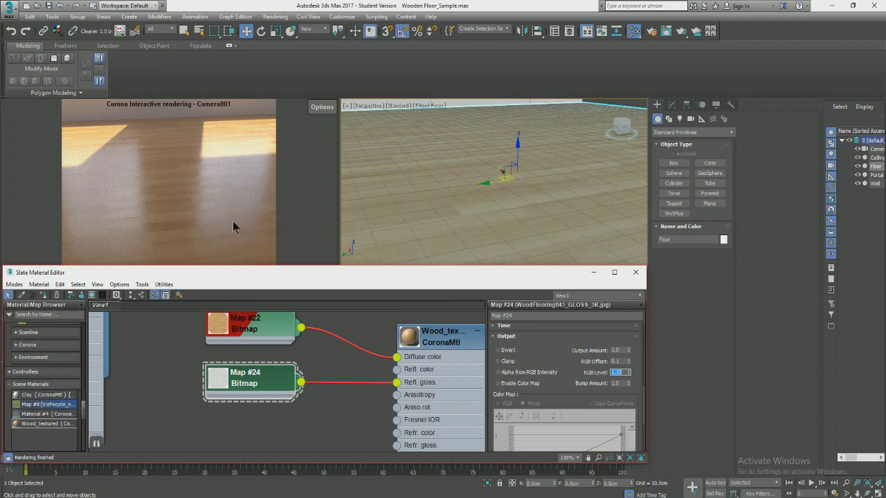
Step: Rearrange the unconnected bitmaps near Wood_textured's lower inputs, placing the normal bitmap between Map #25 and the grey Map #23
scroll(308, 412, "down", 5)
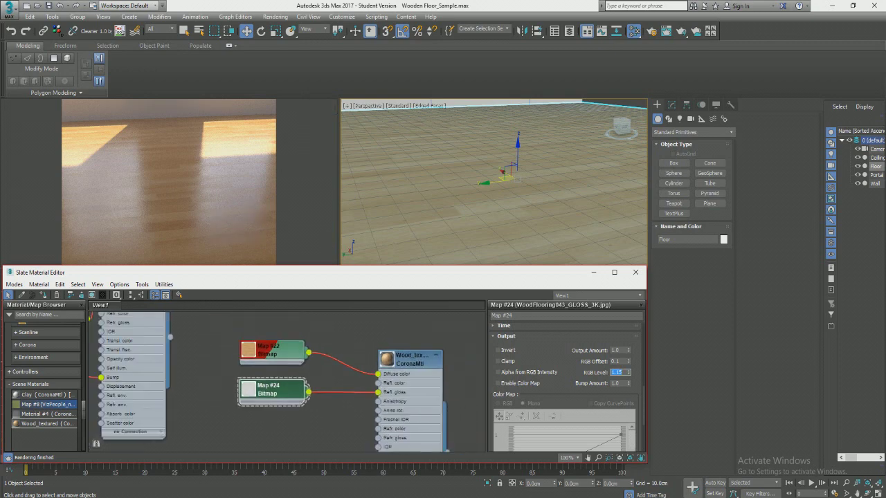
scroll(243, 340, "down", 2)
mouse_move(270, 393)
middle_mouse_down()
mouse_move(243, 340)
mouse_move(264, 364)
mouse_move(257, 389)
middle_mouse_up()
scroll(263, 365, "up", 4)
scroll(264, 365, "down", 1)
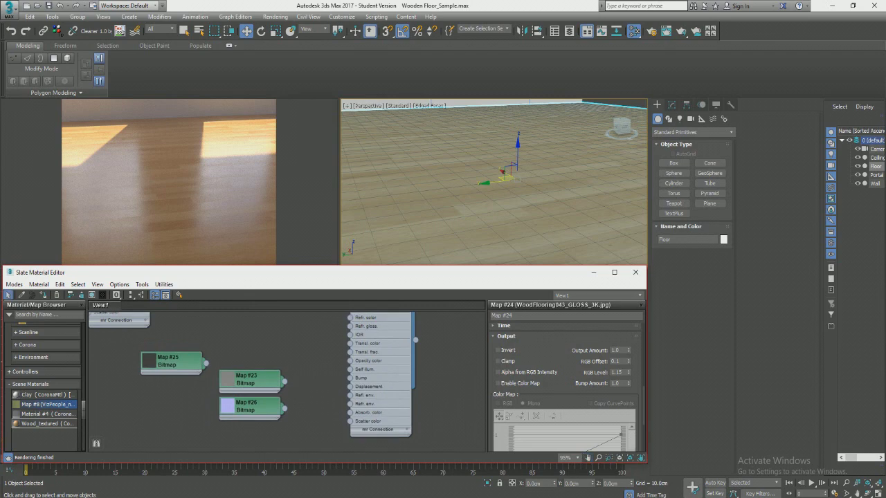
left_click_drag(259, 385, 257, 440)
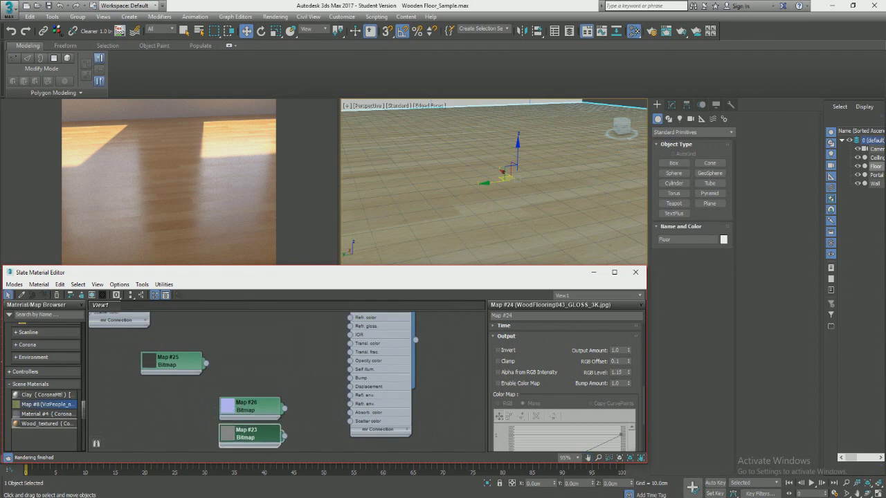
left_click_drag(249, 407, 241, 380)
left_click_drag(170, 362, 223, 325)
left_click_drag(248, 434, 221, 407)
Step: Add a CoronaNormal map beside Wood_textured and connect it to the material's Bump input
right_click(285, 392)
mouse_move(339, 417)
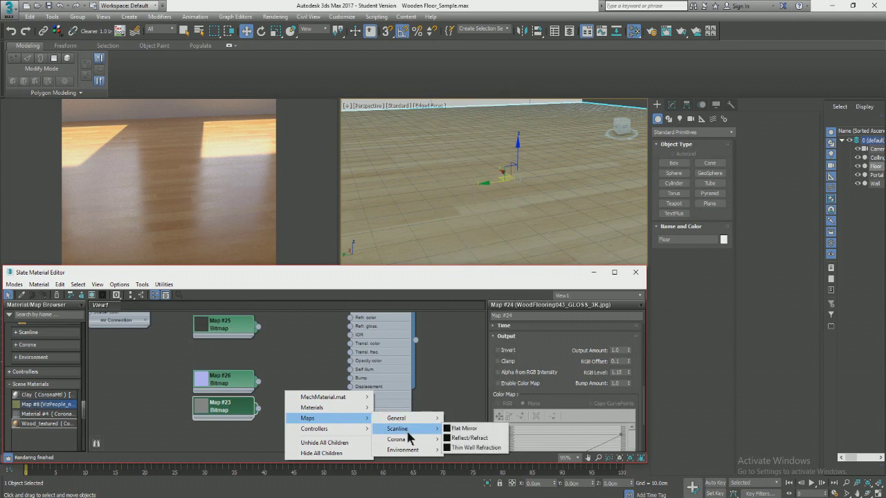
mouse_move(398, 440)
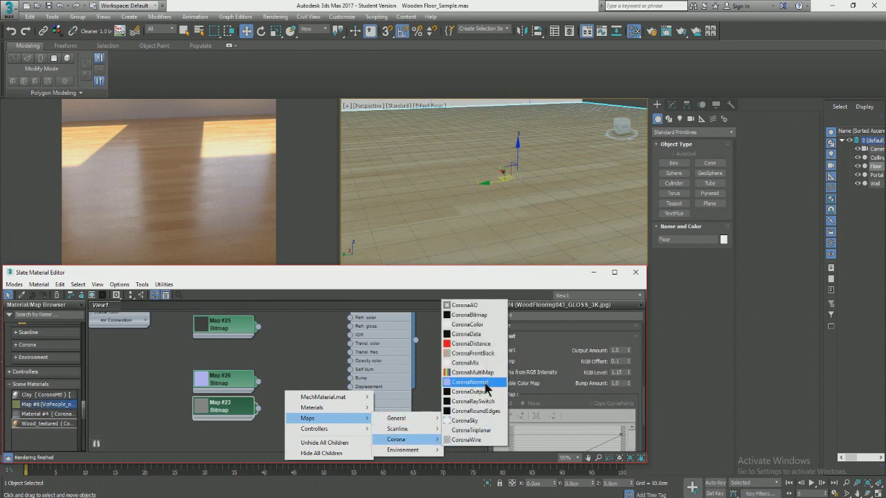
left_click(470, 382)
left_click_drag(298, 380, 351, 379)
scroll(254, 398, "up", 1)
left_click_drag(174, 349, 172, 408)
left_click(234, 398)
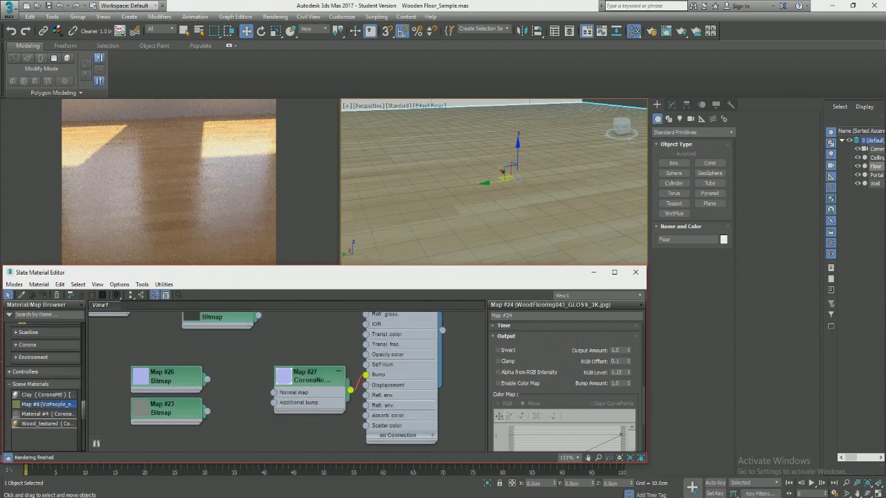
Step: Connect the normal bitmap to the CoronaNormal's Normal map input and shift the CoronaNormal node slightly towards the bitmap's height
left_click_drag(206, 379, 274, 393)
mouse_move(275, 393)
left_mouse_down()
mouse_move(297, 377)
mouse_move(276, 393)
left_mouse_up()
scroll(384, 393, "up", 3)
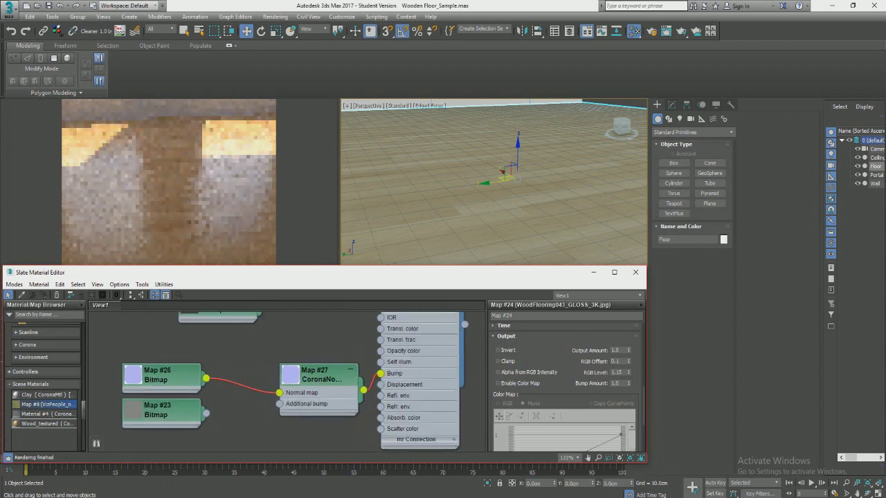
scroll(297, 377, "up", 1)
left_click_drag(305, 368, 325, 353)
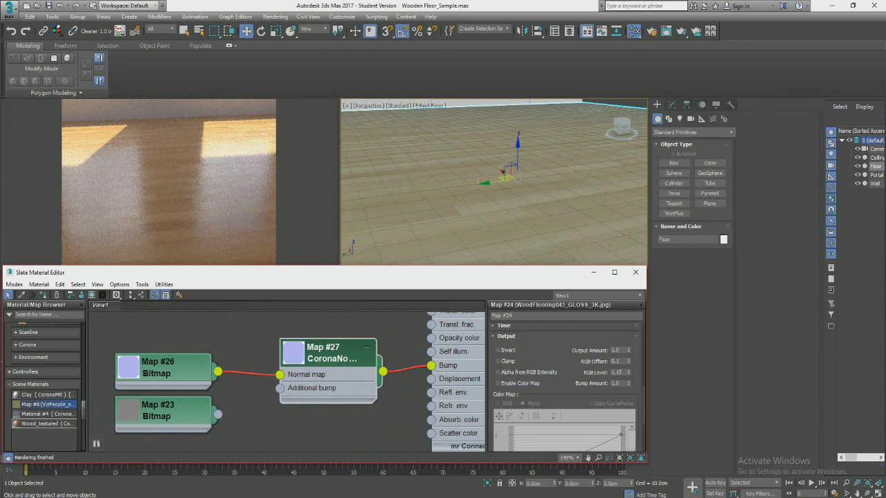
Step: Open the normal bitmap's output settings and move the bitmap a little higher above the grey Map #23
double_click(177, 374)
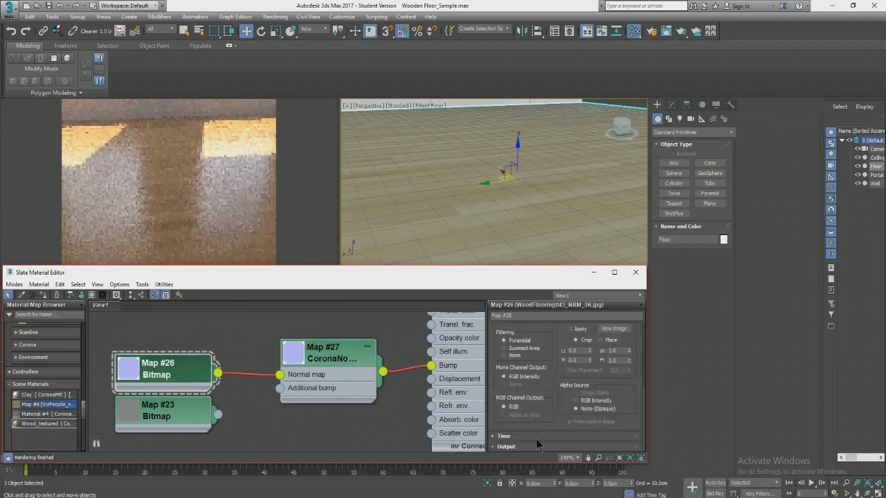
scroll(547, 426, "down", 5)
scroll(612, 353, "up", 1)
scroll(516, 401, "up", 3)
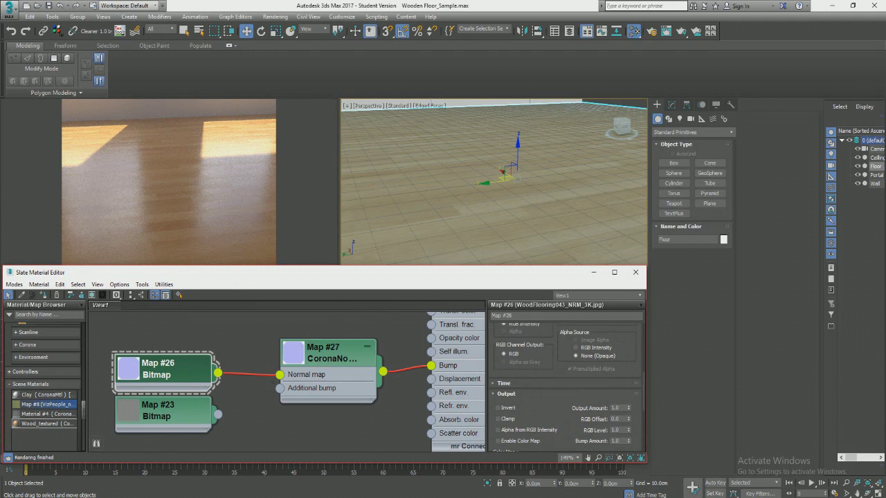
scroll(265, 391, "up", 1)
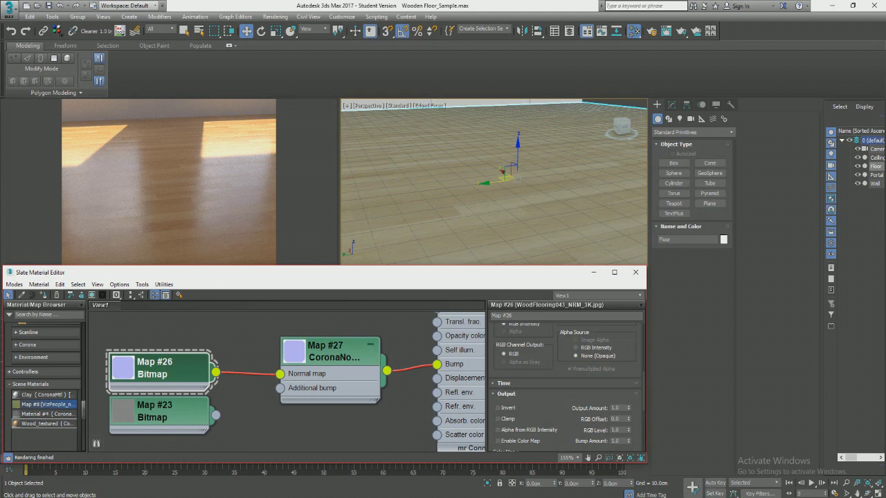
left_click_drag(151, 370, 151, 355)
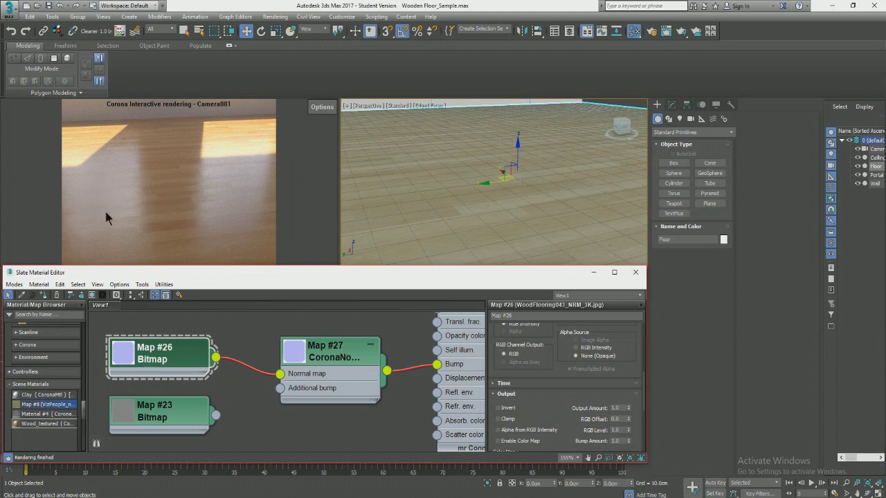
Step: Connect the grey displacement bitmap Map #23 to the CoronaNormal's Additional bump input
middle_click_drag(192, 390, 290, 393)
scroll(290, 393, "up", 1)
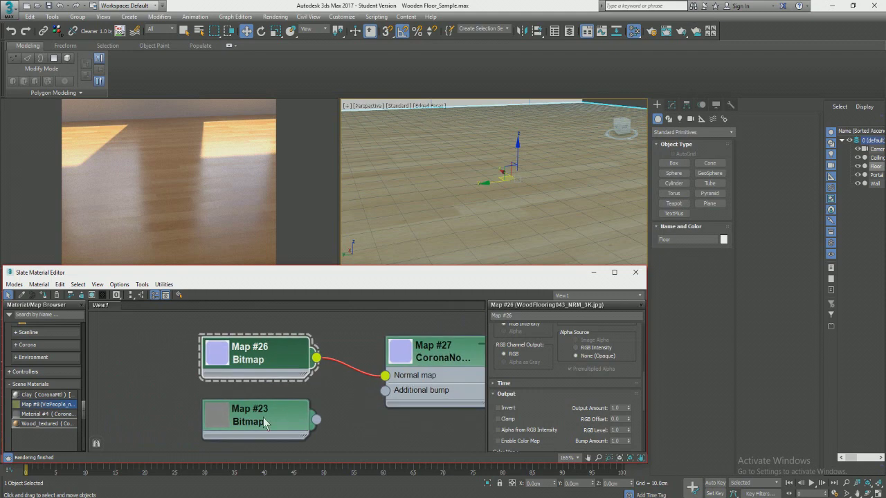
double_click(267, 418)
middle_click_drag(266, 423, 213, 417)
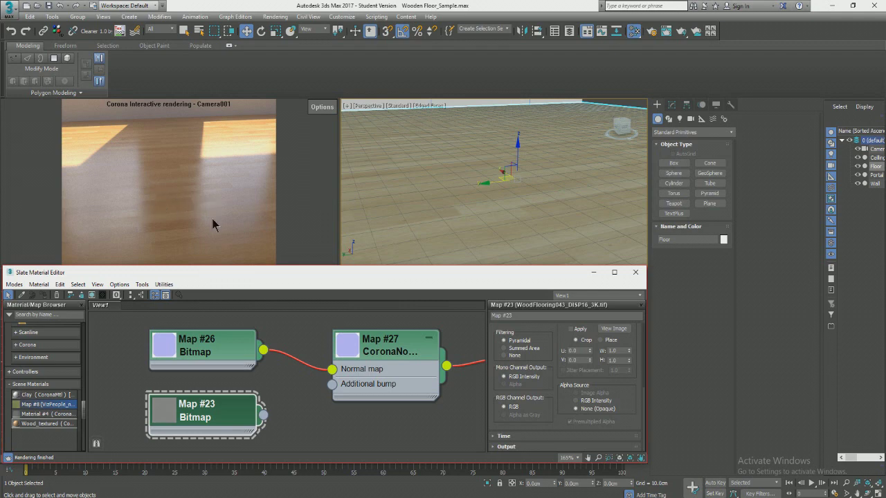
left_click_drag(264, 416, 332, 384)
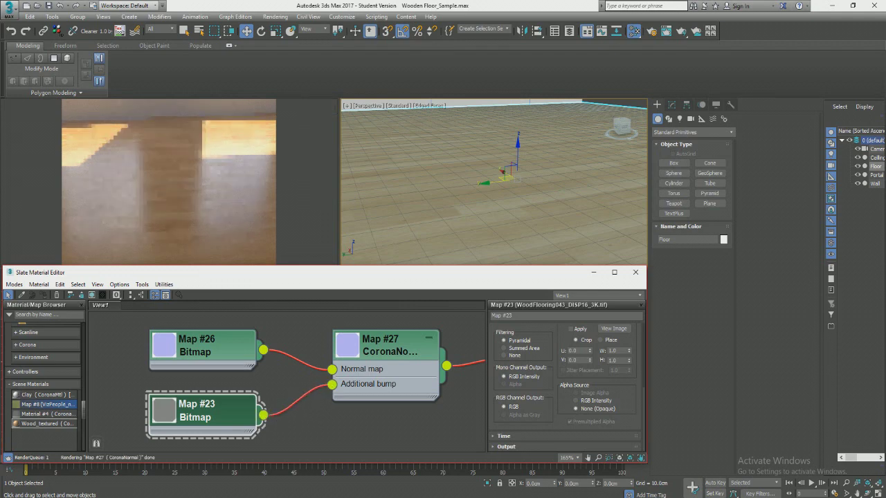
middle_click_drag(189, 396, 242, 389)
scroll(242, 389, "up", 1)
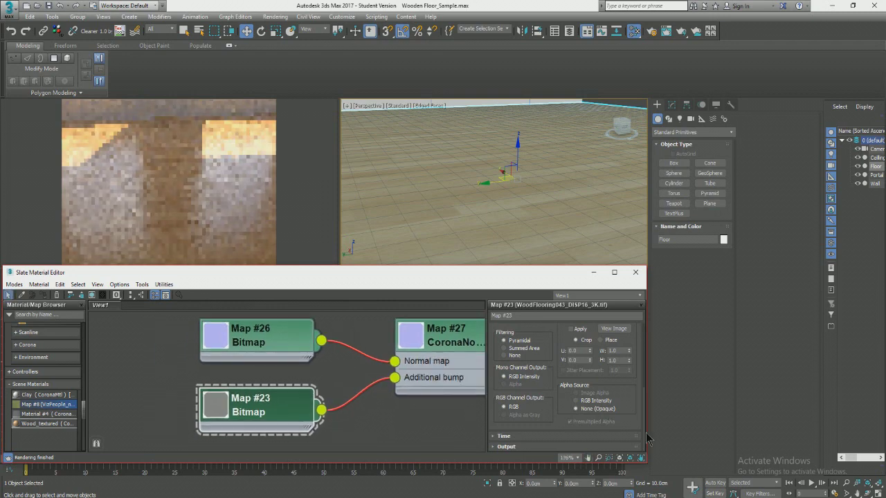
Step: In the displacement bitmap's output settings, try a Bump Amount of 10 and settle on 8
left_click(573, 447)
scroll(612, 346, "up", 1)
double_click(618, 354)
key("Return")
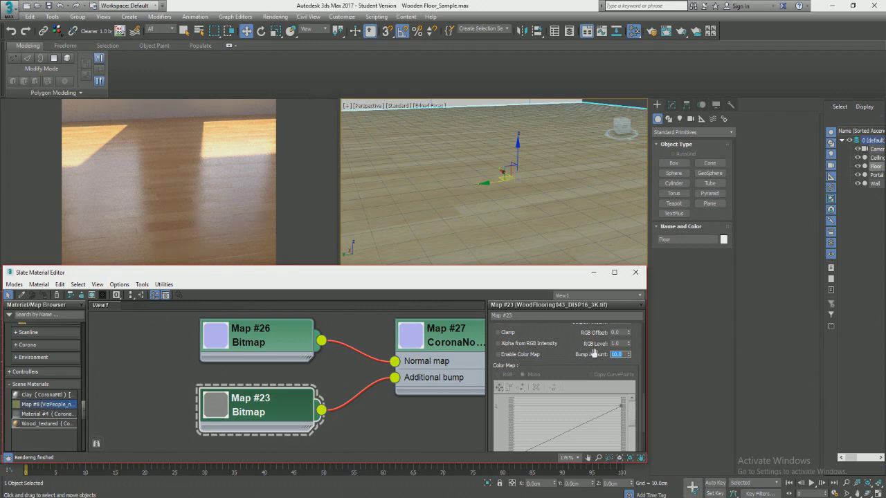
type("8")
key("Return")
scroll(180, 443, "down", 8)
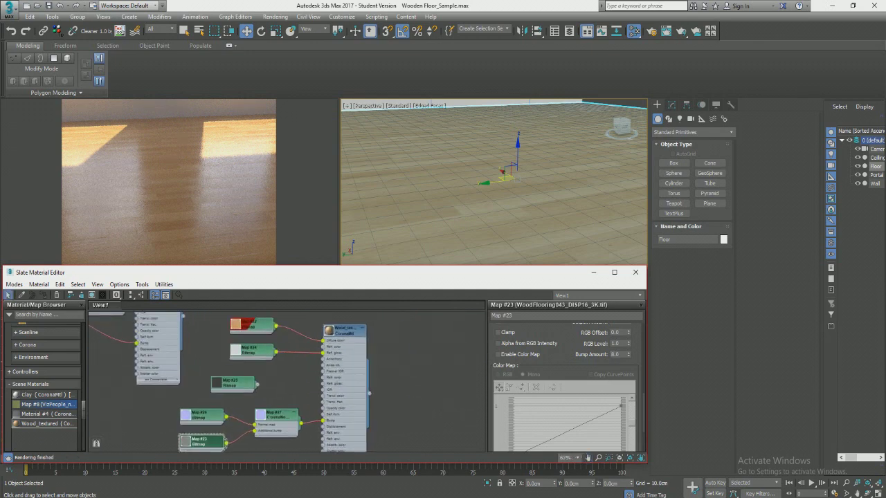
Step: Move the dark Map #25 bitmap aside and bring the CoronaNormal with its two bitmaps closer to Wood_textured
left_click_drag(229, 381, 218, 375)
left_click_drag(196, 420, 283, 418)
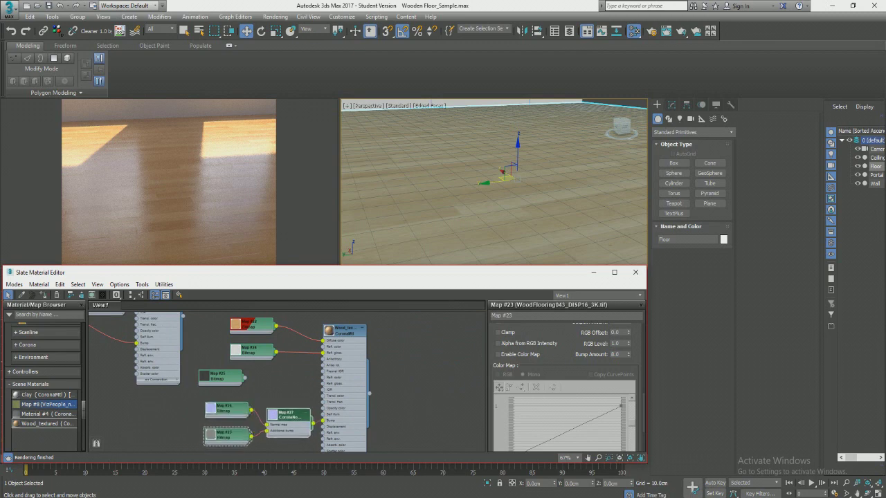
scroll(228, 405, "up", 2)
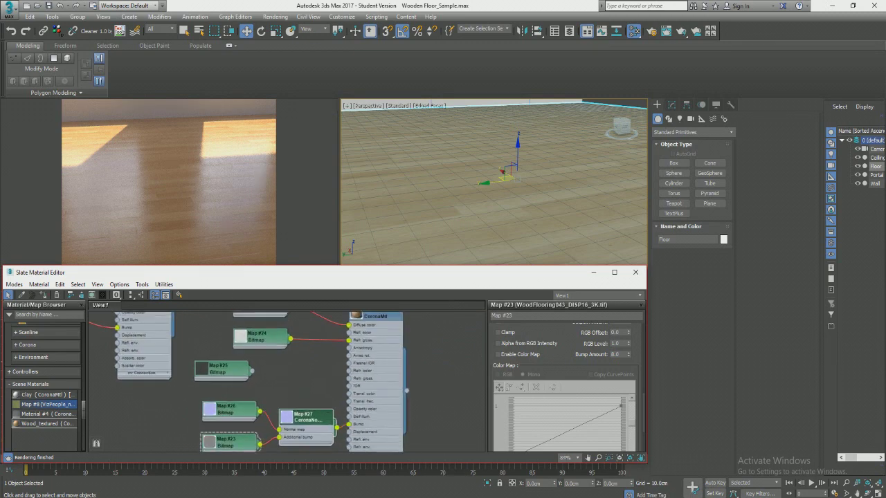
Step: Try an RGB Level of 5 on the normal bitmap, then restore it to 1
left_click(228, 409)
double_click(616, 344)
type("5")
key("Return")
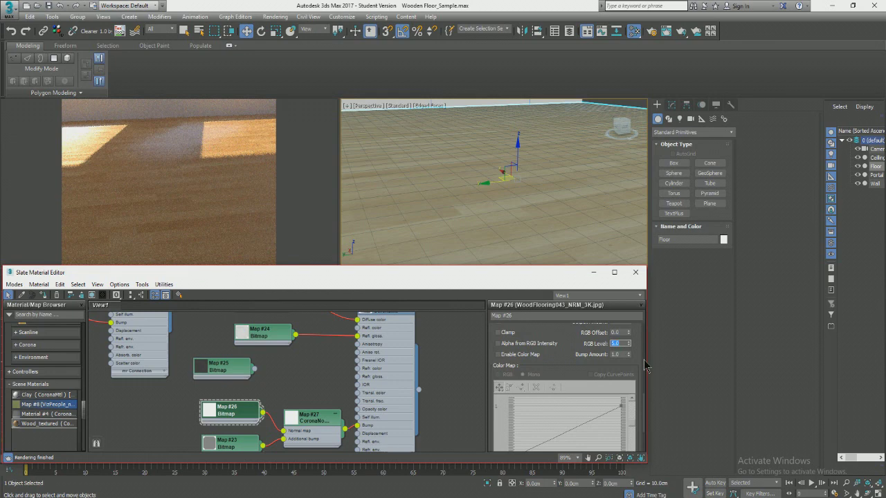
type("1")
key("Return")
Step: Set the normal bitmap's Bump Amount to 1.5 after trying 5
left_click(616, 354)
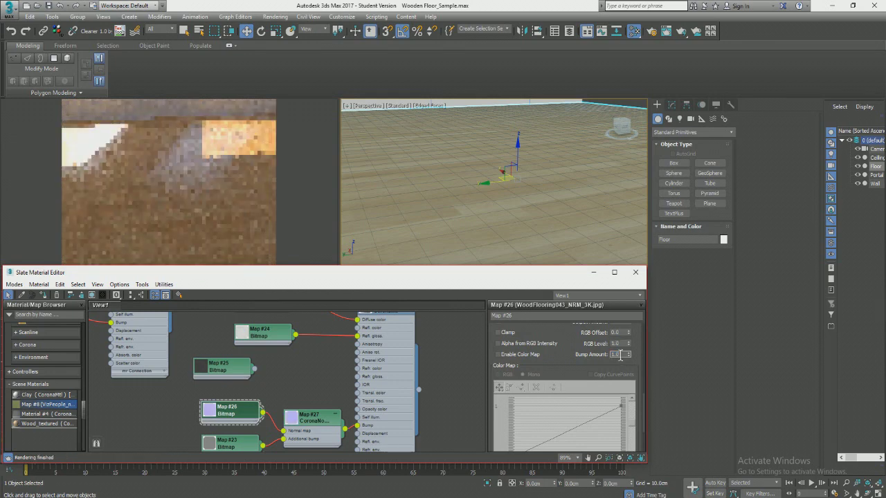
type("5")
key("Return")
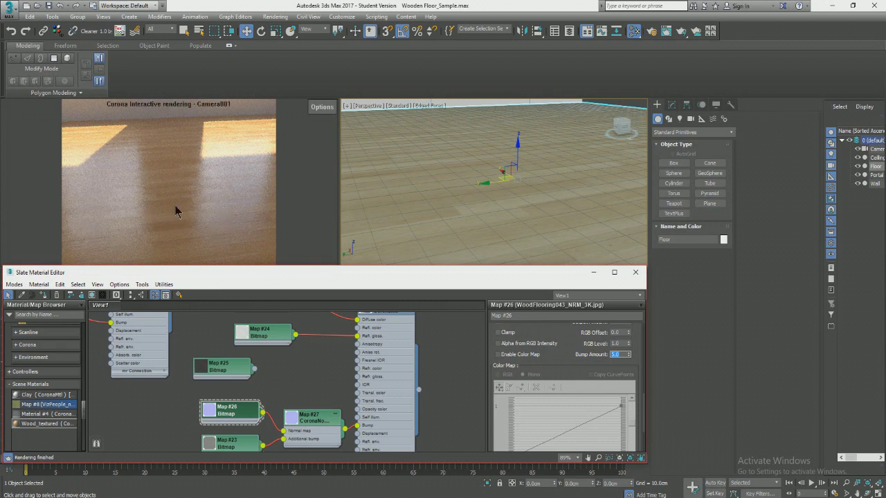
type("1.5")
key("Return")
Step: Line up the colour, gloss, dark Map #25, normal and displacement bitmaps in one column beside Wood_textured
middle_click_drag(273, 341, 296, 417)
left_click_drag(317, 335, 257, 442)
left_click_drag(241, 347, 257, 411)
scroll(256, 411, "down", 3)
middle_click_drag(257, 411, 233, 346)
scroll(240, 323, "up", 3)
left_click_drag(234, 352, 242, 352)
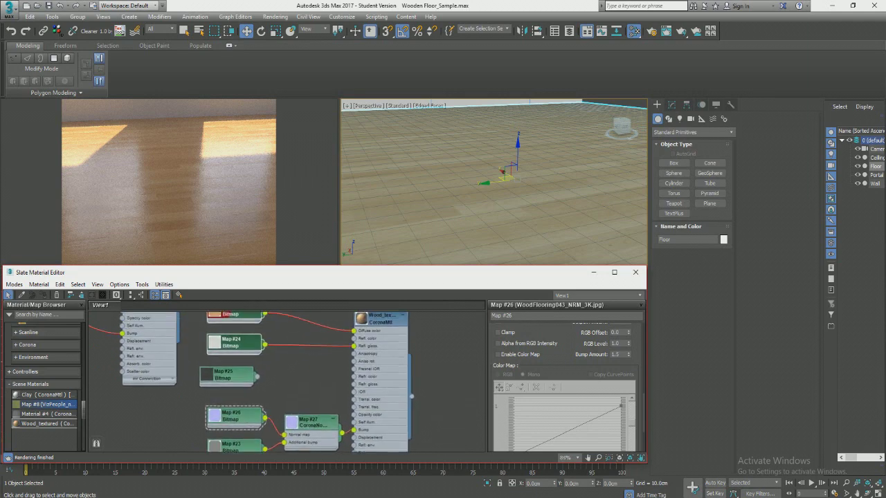
scroll(308, 370, "down", 2)
right_click(262, 418)
left_click(259, 418)
left_click_drag(260, 418, 261, 418)
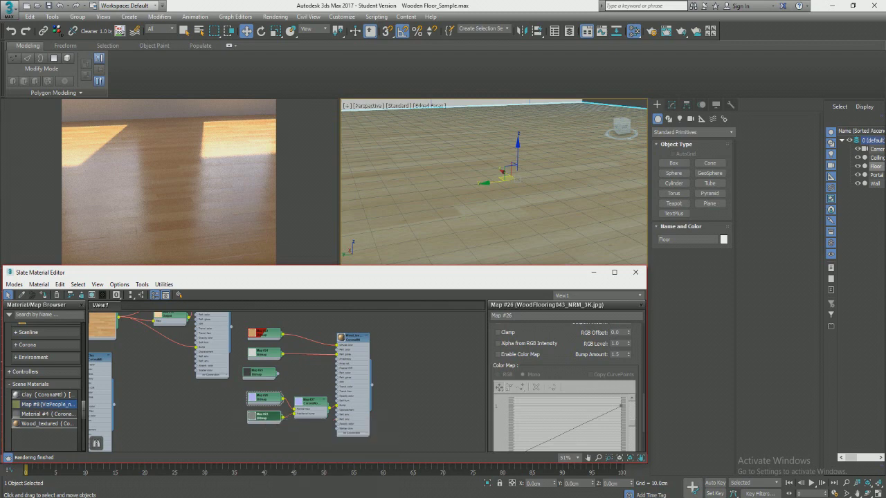
scroll(247, 359, "up", 2)
left_click_drag(325, 419, 325, 413)
left_click_drag(271, 385, 271, 379)
Step: Swap the order of the gloss bitmap and the dark Map #25 so the gloss bitmap sits below it
double_click(272, 352)
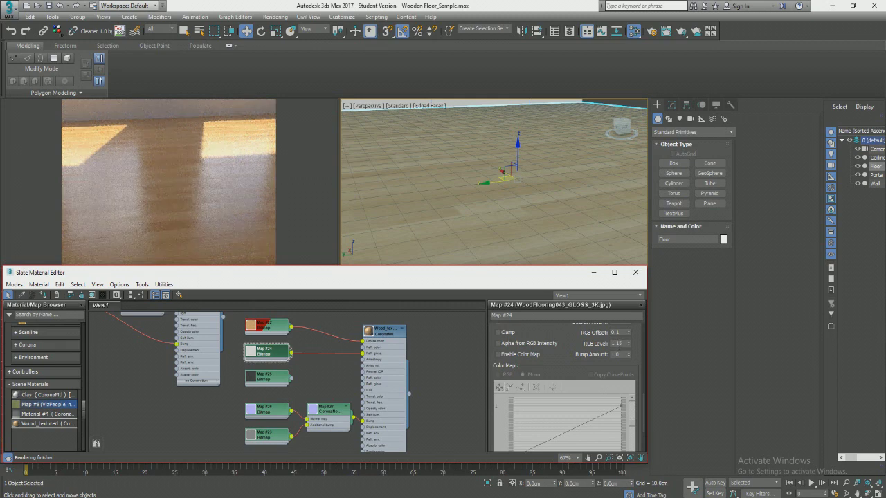
scroll(293, 373, "up", 2)
mouse_move(259, 343)
left_mouse_down()
mouse_move(250, 407)
mouse_move(257, 343)
left_mouse_up()
left_click(257, 379)
left_click_drag(257, 411, 265, 383)
middle_click_drag(265, 383, 236, 388)
left_click_drag(235, 388, 228, 389)
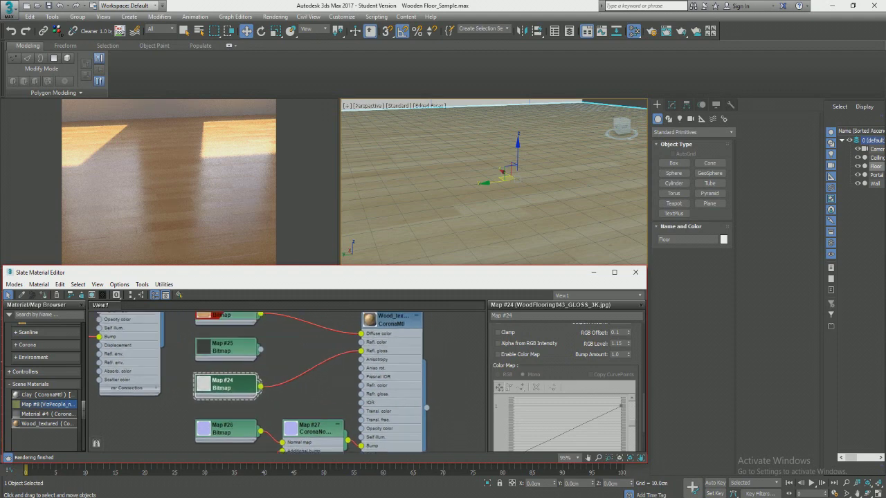
Step: Connect the dark reflection bitmap Map #25 to Wood_textured's Refl. color input
middle_click_drag(228, 388, 199, 414)
scroll(231, 375, "up", 1)
left_click_drag(231, 376, 344, 366)
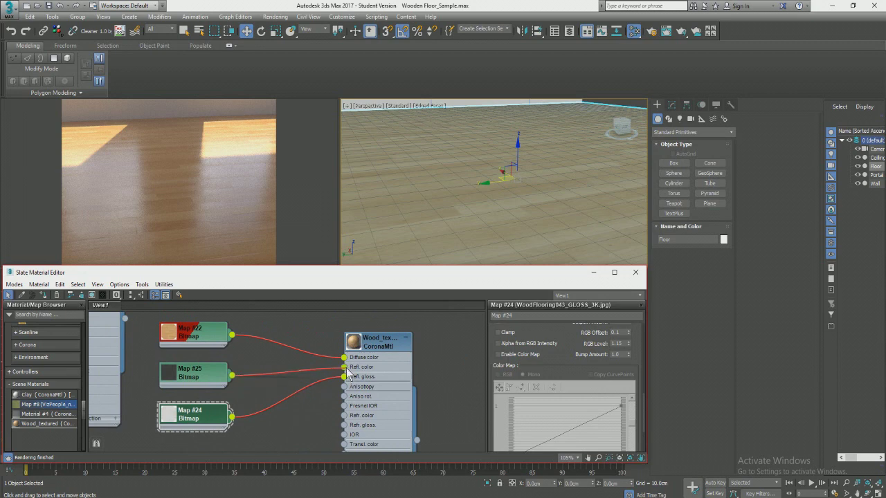
middle_click_drag(204, 381, 257, 392)
scroll(257, 392, "up", 2)
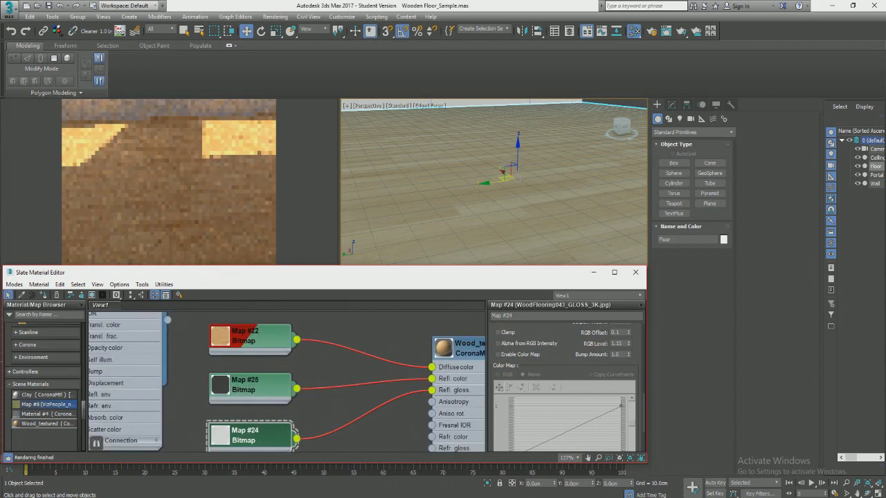
Step: Open the reflection bitmap's output settings and set its RGB Level to 15
double_click(259, 392)
left_click_drag(609, 443, 610, 341)
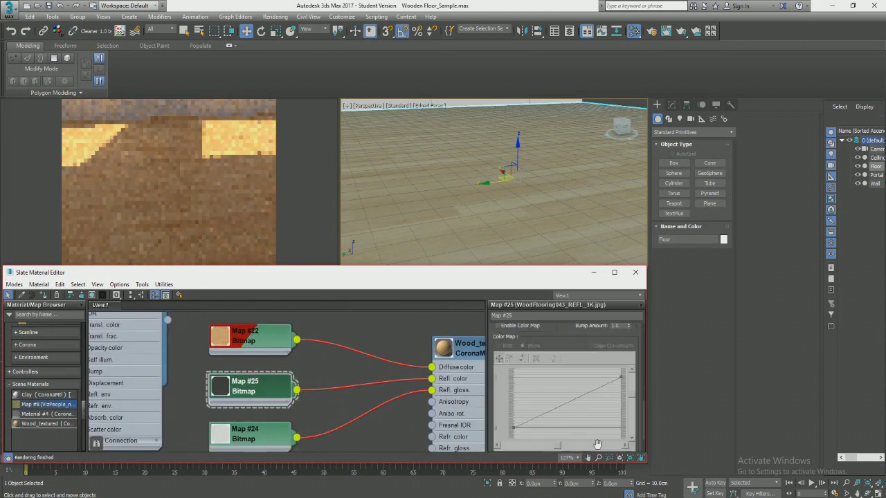
scroll(621, 350, "up", 2)
double_click(616, 358)
type("15")
key("Return")
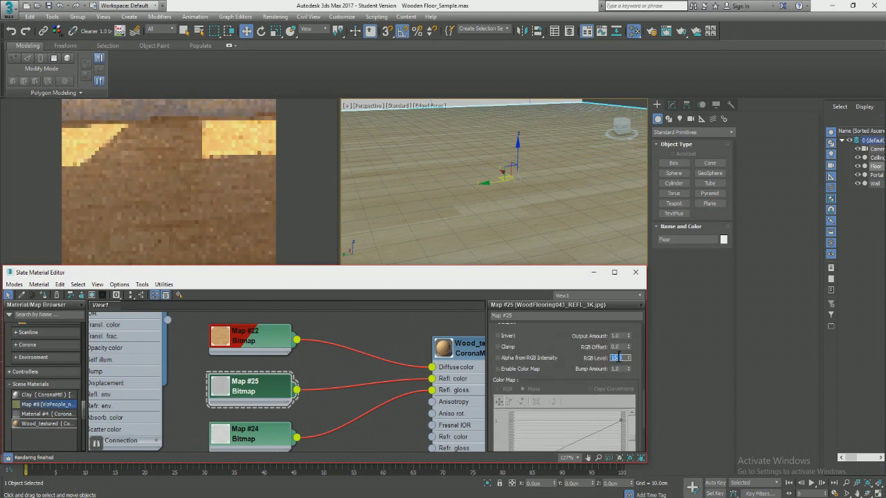
Step: Try an RGB Offset of 0.2 and then 0.4 on the reflection bitmap
double_click(618, 348)
type("-")
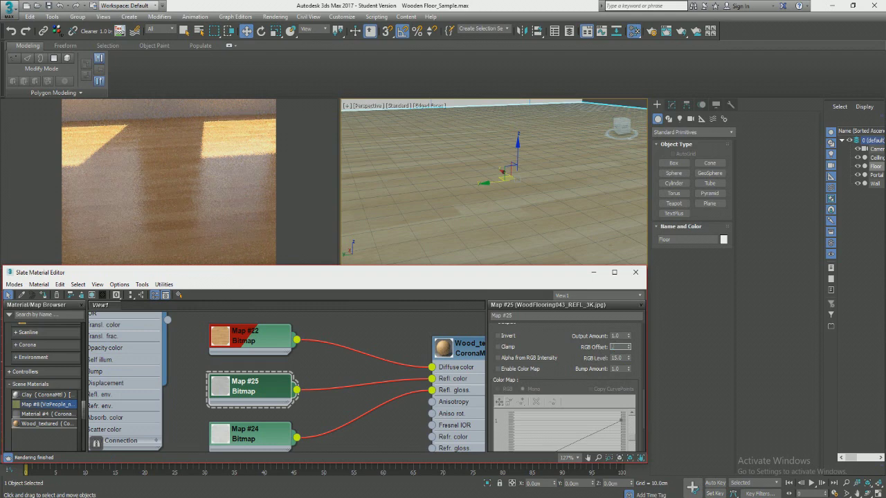
type("0.2")
key("Return")
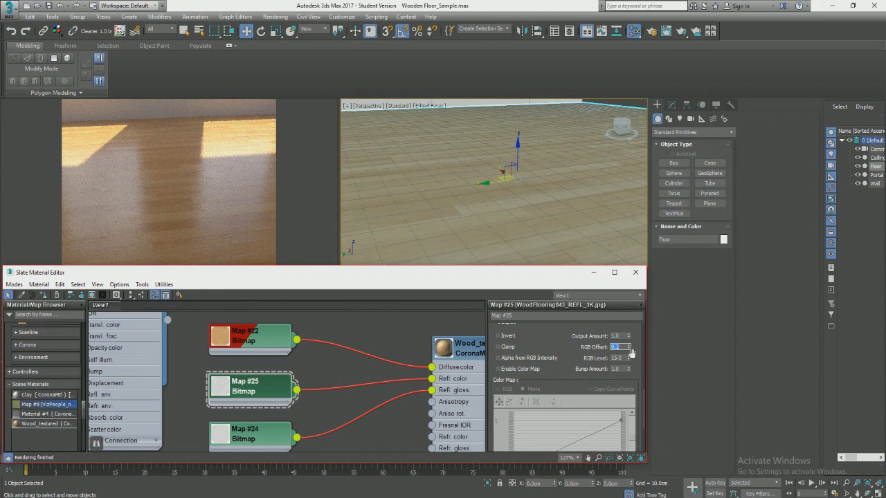
type("0.4")
key("Return")
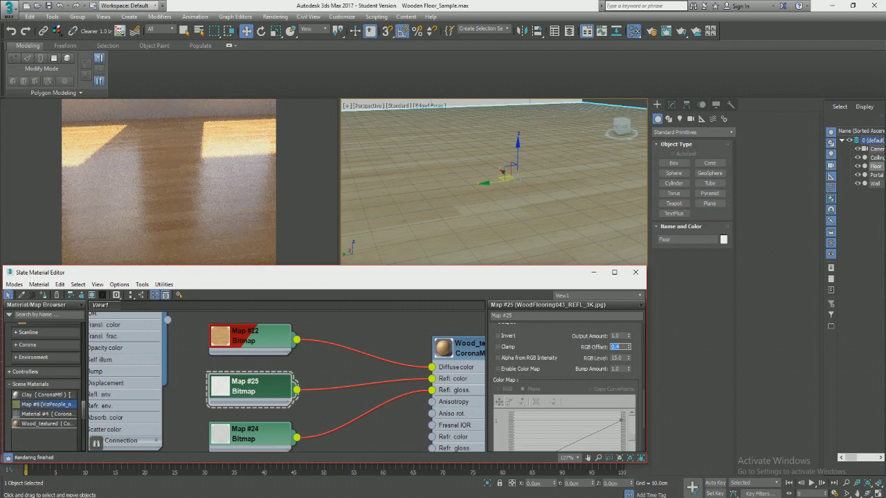
Step: Disconnect the reflection bitmap Map #25 from Wood_textured's Refl. color input and delete it
left_click_drag(432, 378, 395, 397)
scroll(277, 407, "down", 4)
key("Delete")
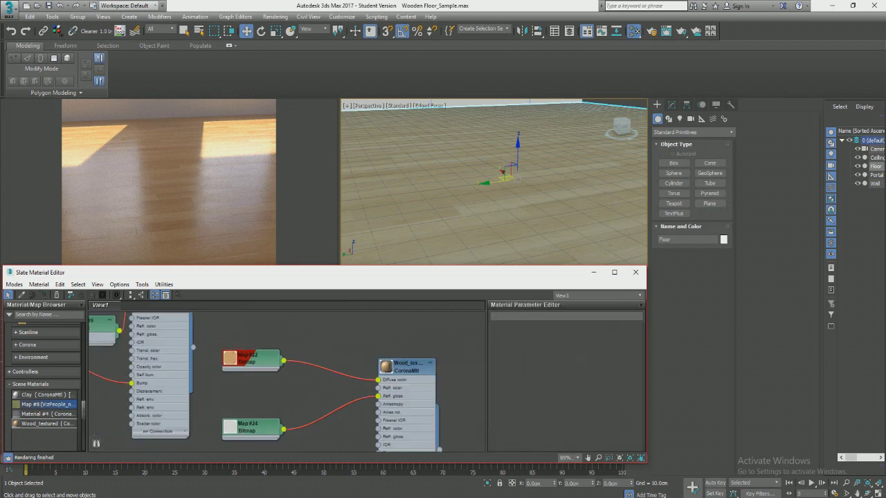
Step: Close the gap between the wood colour and gloss bitmaps so they sit together beside Wood_textured's upper inputs
middle_click_drag(254, 435, 235, 423)
scroll(236, 366, "down", 3)
scroll(236, 366, "up", 3)
left_click_drag(230, 351, 229, 375)
left_click_drag(239, 412, 239, 394)
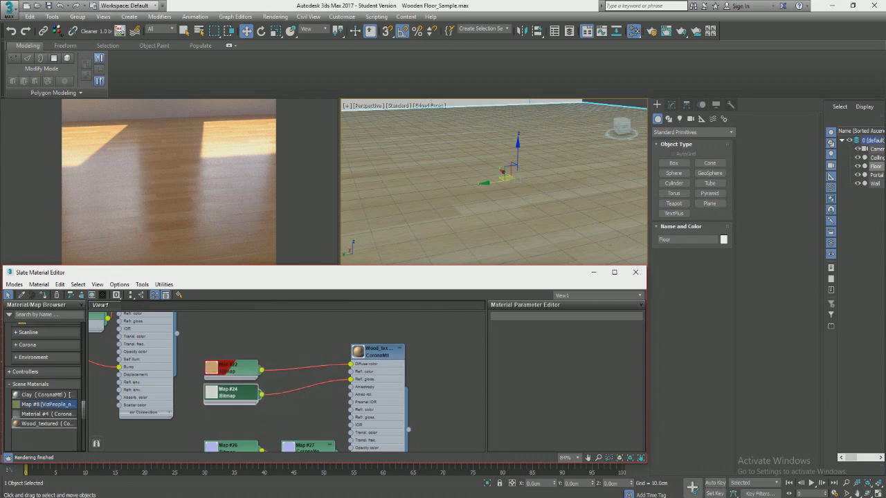
scroll(244, 397, "down", 3)
middle_click_drag(246, 397, 244, 391)
scroll(244, 391, "down", 2)
left_click_drag(218, 325, 319, 451)
middle_click_drag(299, 383, 239, 440)
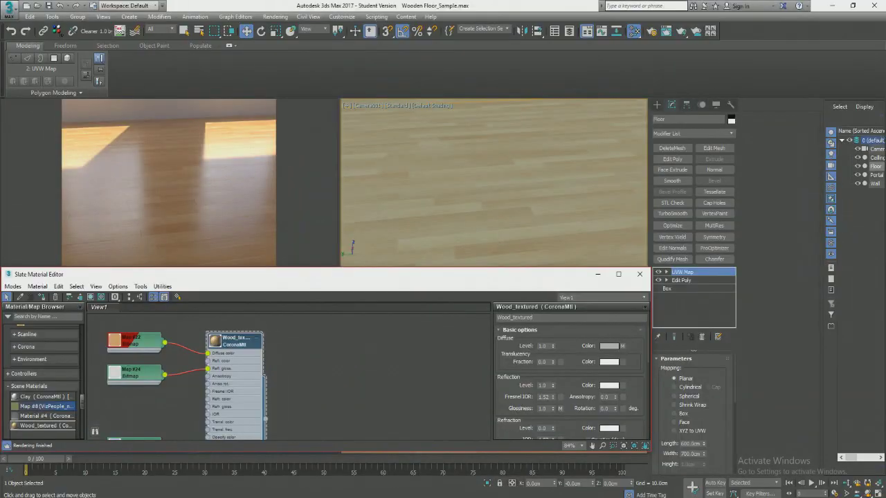
middle_click_drag(346, 368, 291, 348)
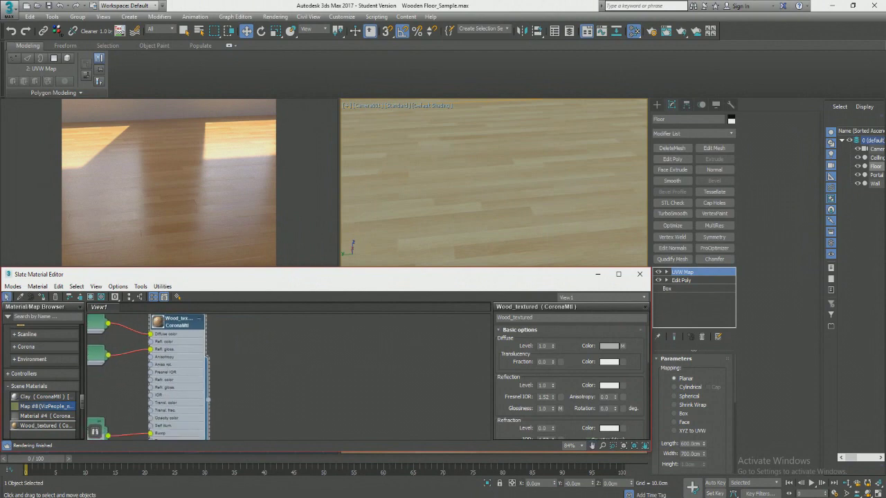
Step: Add a new CoronaMtl material beside Wood_textured in the node view and open its parameters
right_click(262, 361)
mouse_move(335, 380)
mouse_move(389, 399)
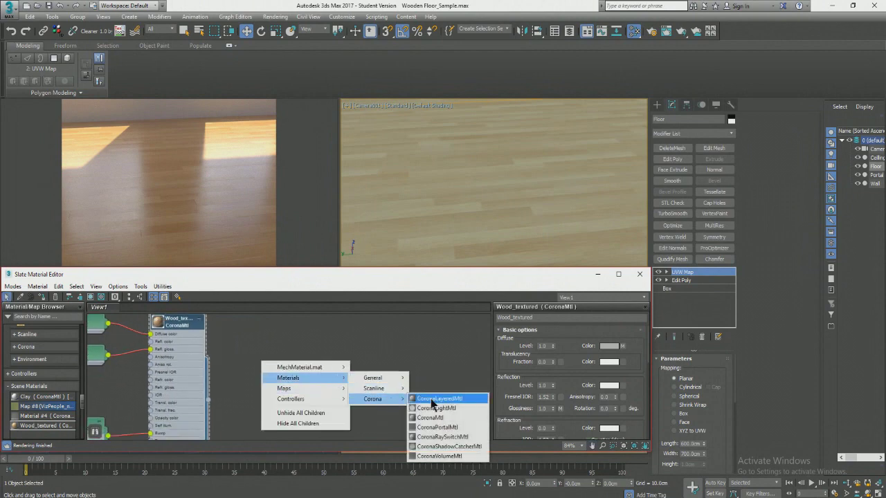
left_click(433, 419)
left_click_drag(263, 362, 324, 338)
double_click(324, 338)
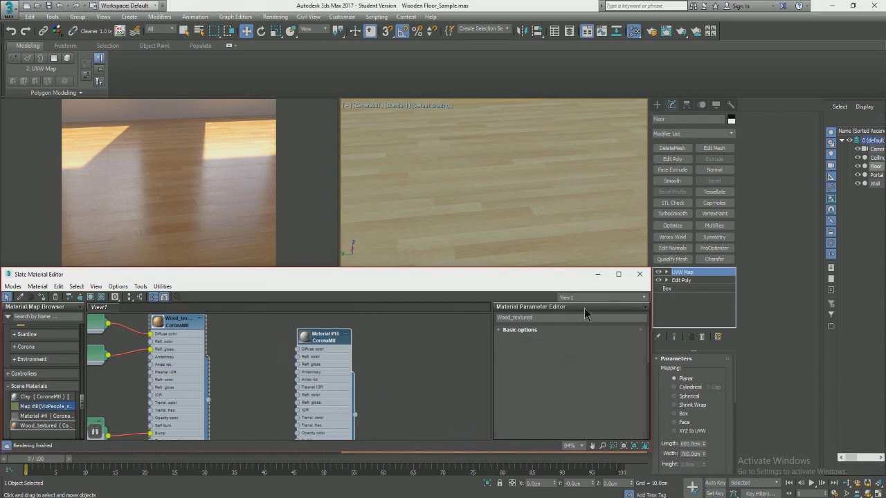
Step: Name the new material Wood_Realistic and assign it to the selected floor
left_click(553, 317)
type("Wo")
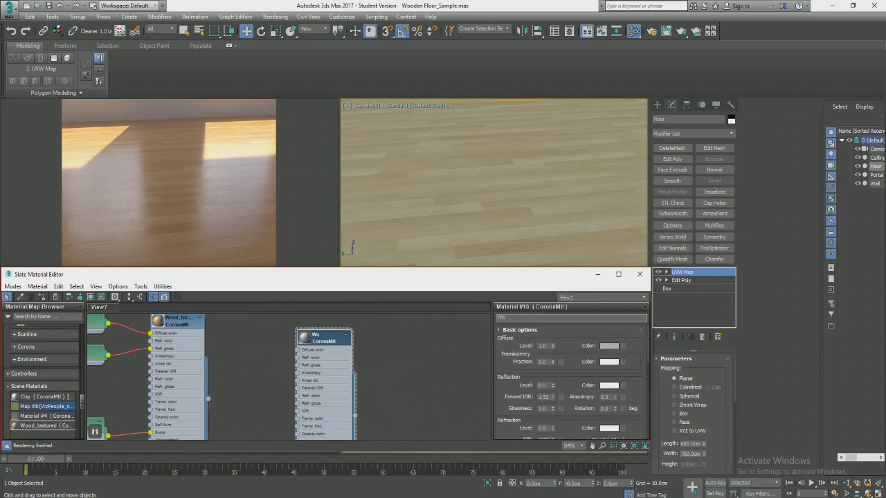
type("od_Realistic")
key("Return")
right_click(309, 339)
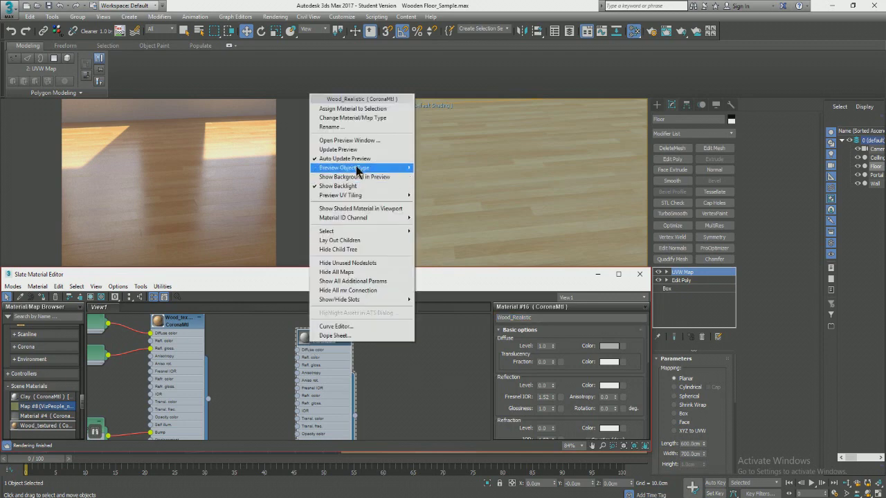
left_click(368, 109)
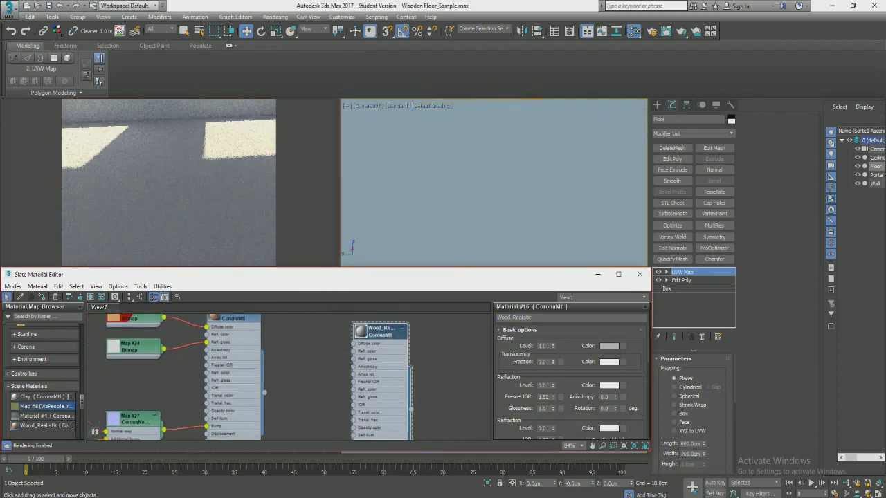
Step: Minimise the Slate Material Editor and show the floor in a maximised Perspective viewport
left_click(598, 274)
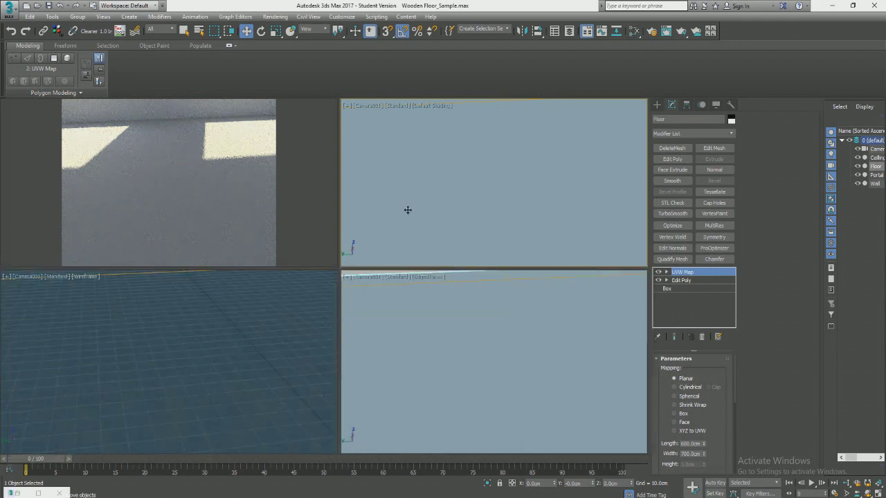
key("alt+w")
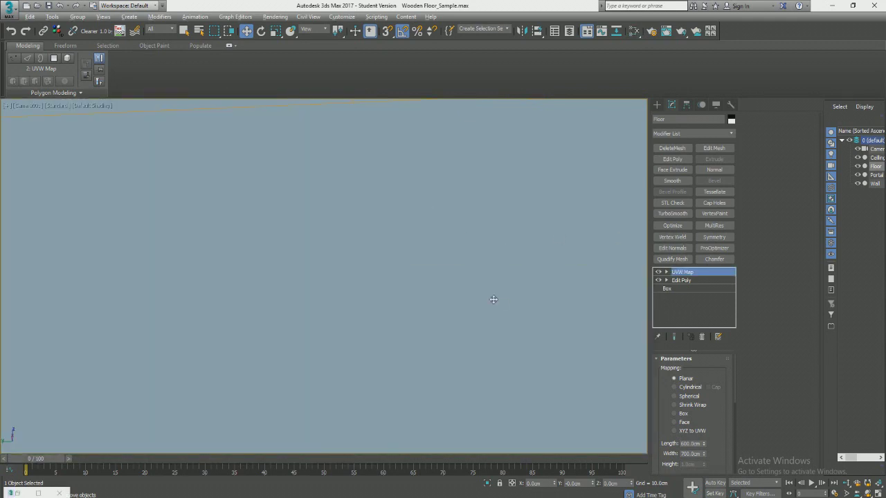
key("p")
middle_click_drag(491, 299, 415, 247, "alt")
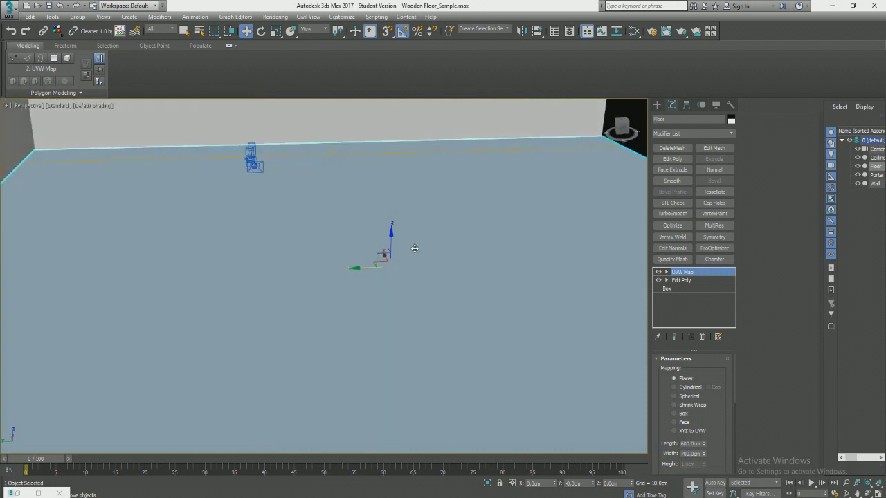
Step: Add a FloorGenerator modifier on top of the floor's UVW Map modifier
left_click(688, 135)
key("f")
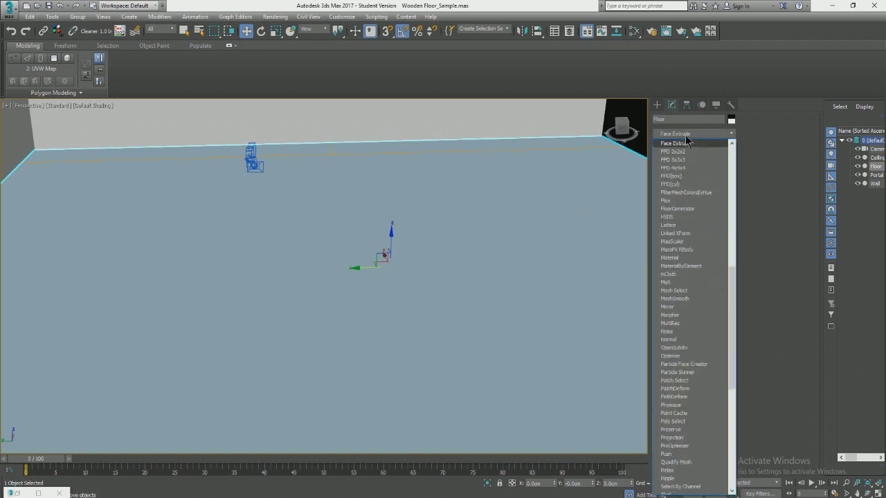
type("loorGenerator")
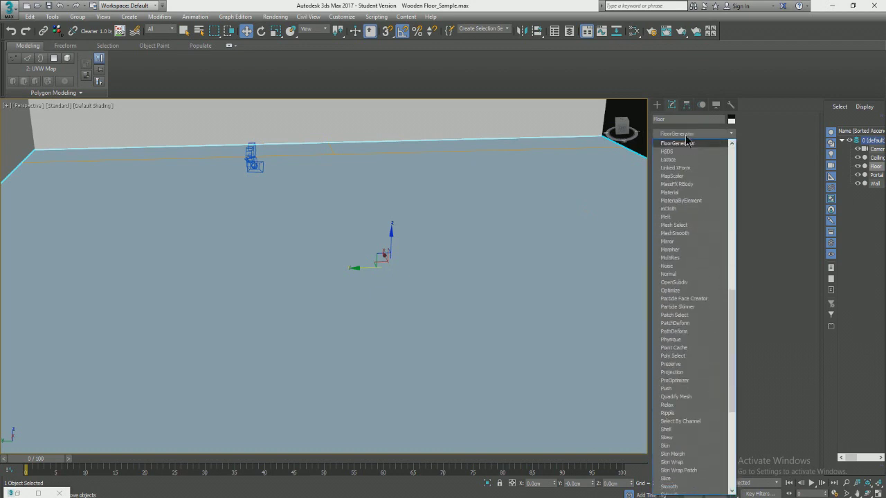
left_click(687, 143)
Step: Examine the generated floor boards in the room and FloorGenerator's board size, variation and general settings
middle_click_drag(608, 192, 532, 242)
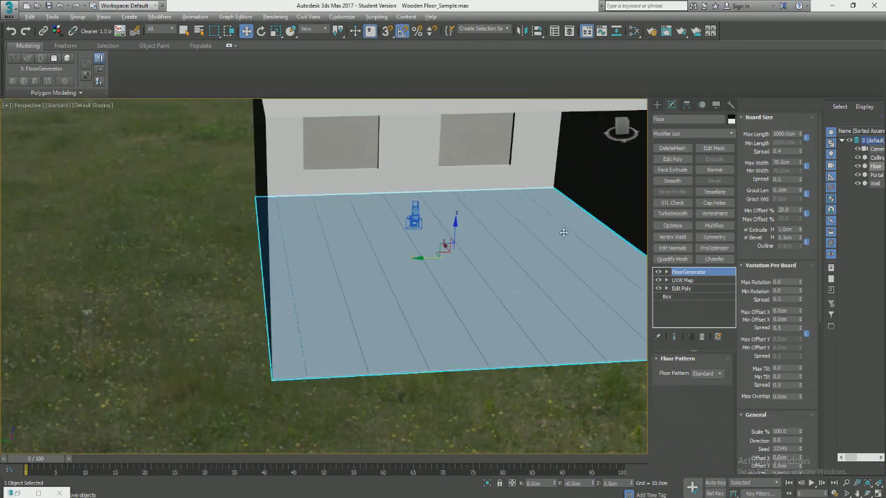
scroll(564, 232, "down", 4)
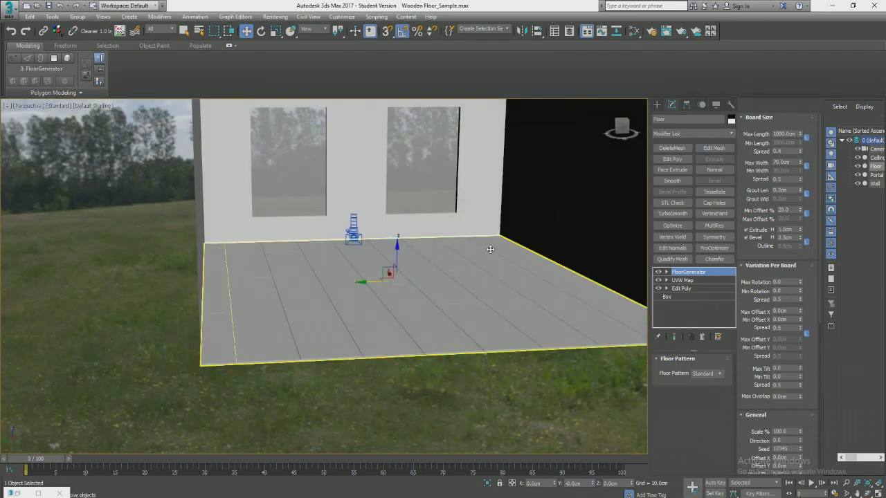
scroll(488, 244, "up", 5)
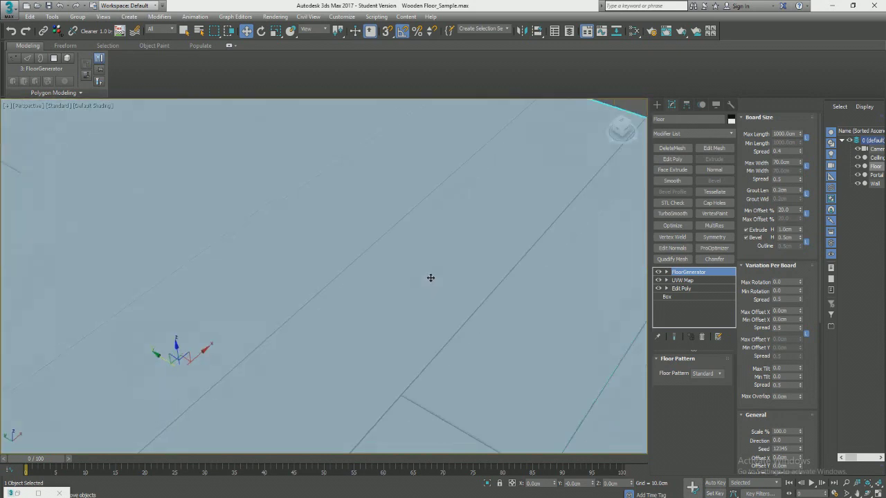
scroll(459, 261, "down", 3)
scroll(461, 292, "up", 3)
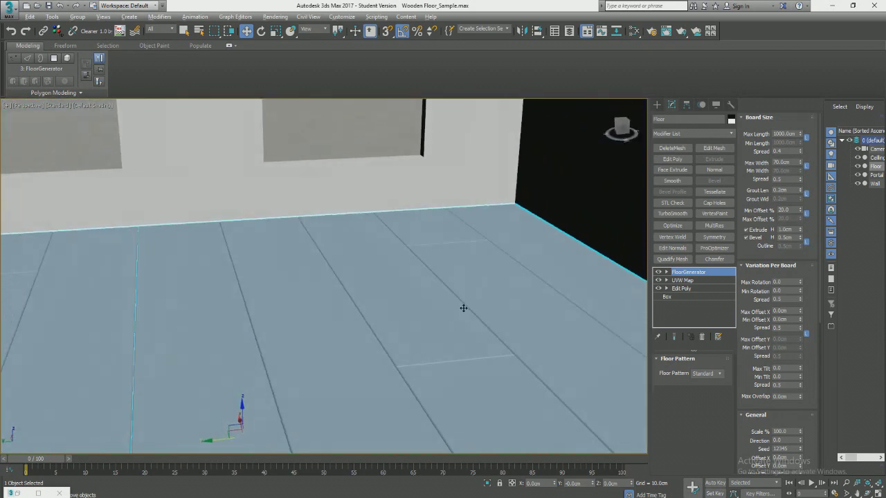
scroll(489, 277, "down", 5)
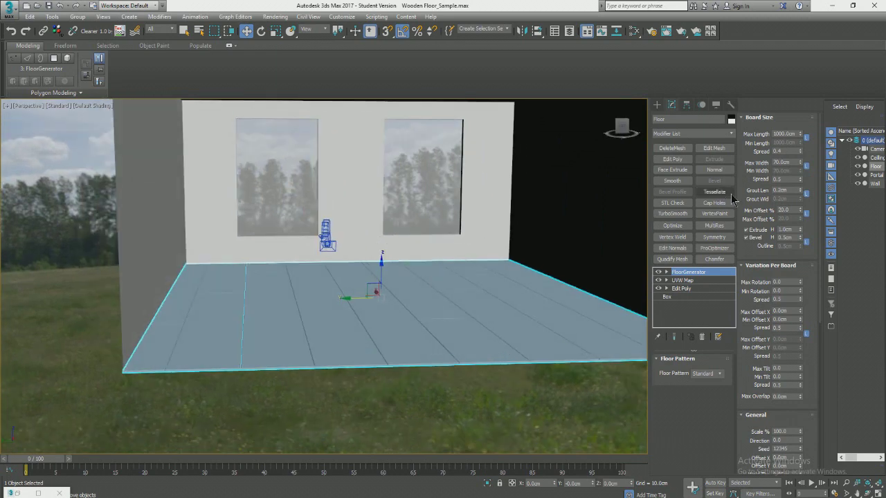
scroll(782, 305, "down", 3)
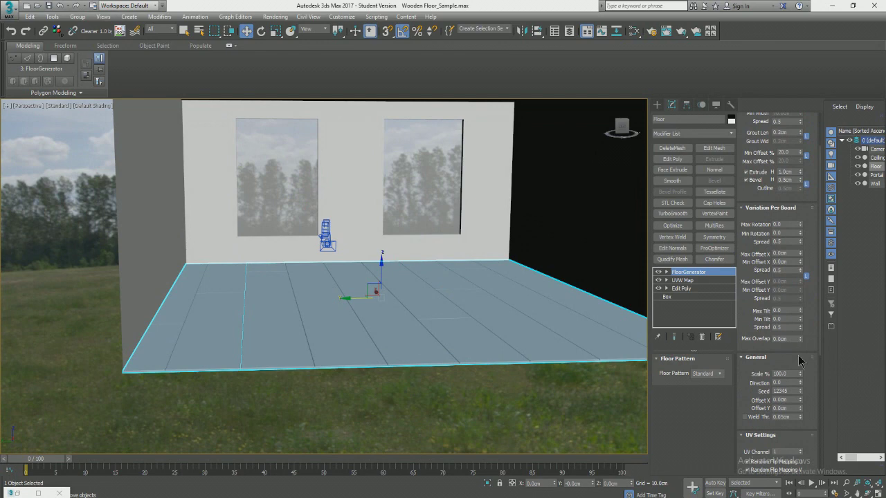
scroll(792, 360, "up", 2)
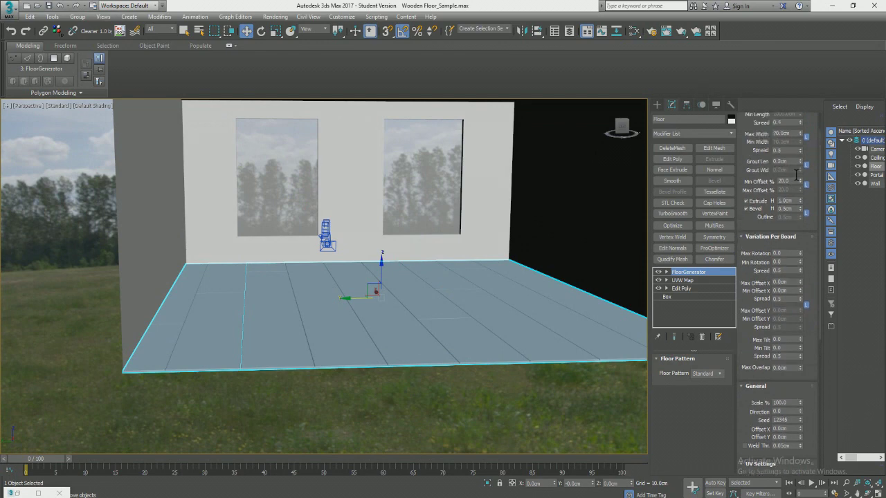
scroll(796, 176, "up", 1)
middle_click_drag(584, 263, 575, 268, "alt")
middle_click_drag(507, 265, 474, 276, "alt")
Step: Set the maximum board length of the FloorGenerator floor to 200 cm
double_click(789, 133)
middle_click_drag(366, 286, 308, 400, "alt")
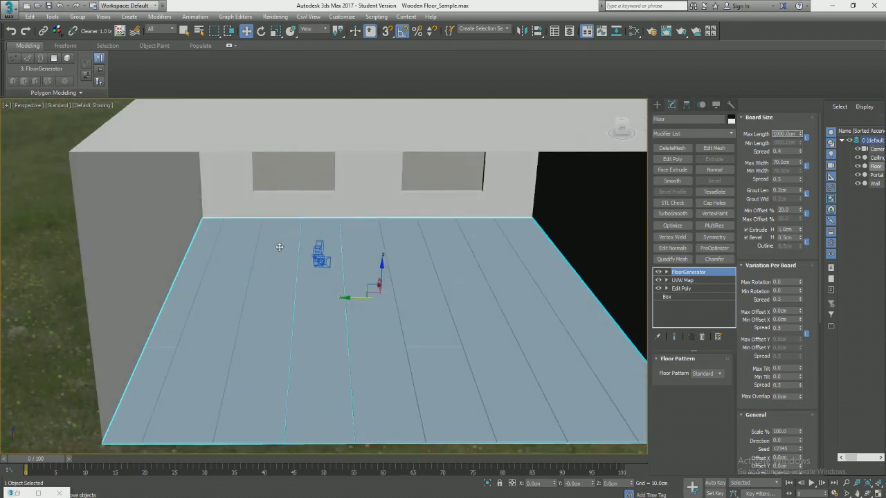
double_click(788, 134)
type("200")
key("Return")
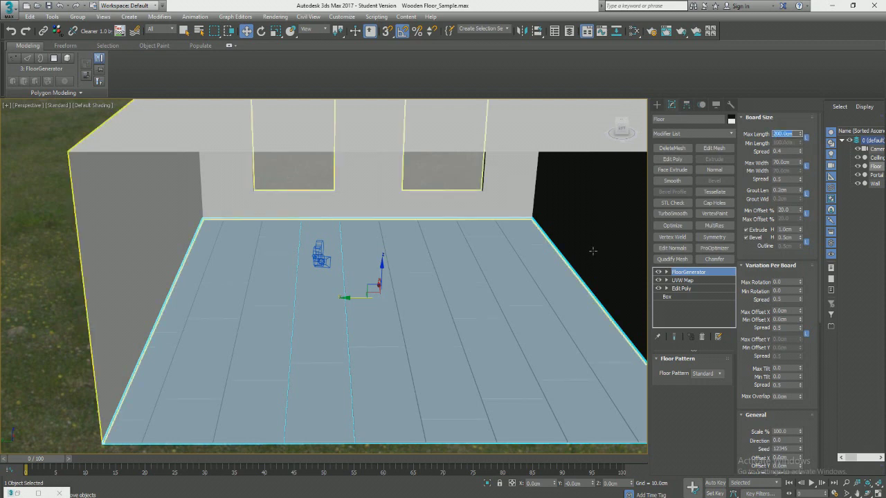
Step: Set the maximum board width to 16 cm and check the narrower boards up close
middle_click_drag(346, 316, 259, 308)
double_click(788, 162)
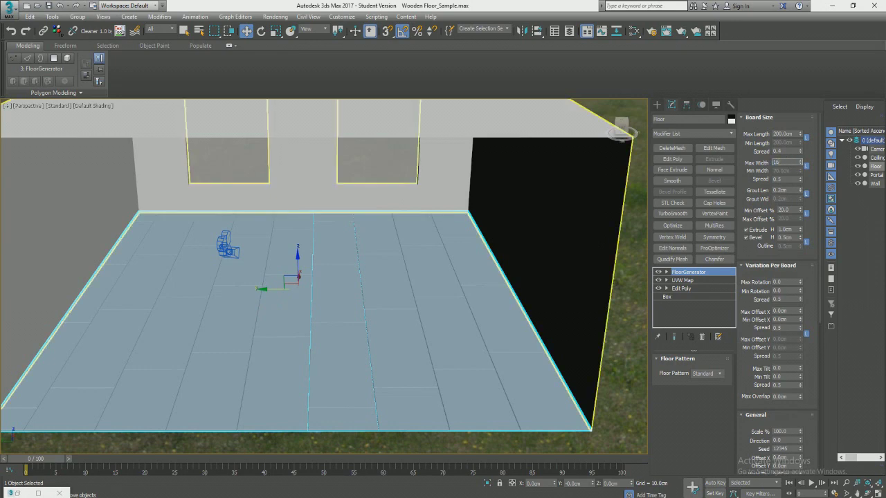
type("16")
key("Return")
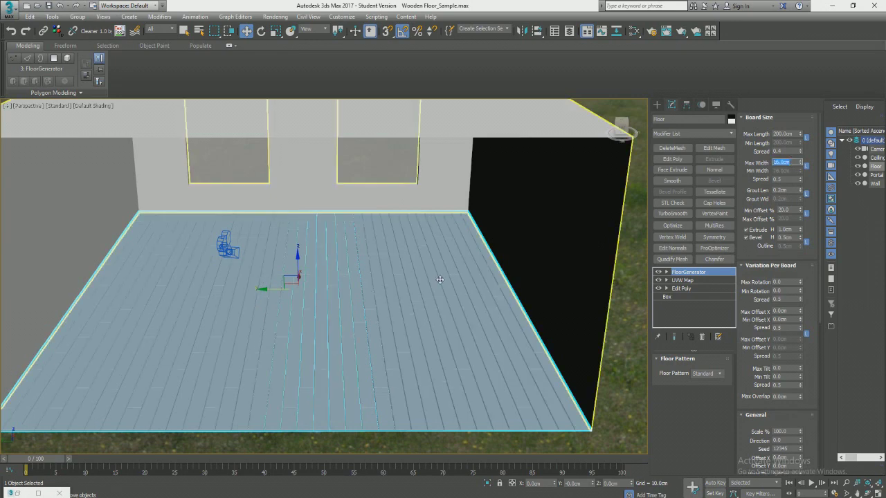
middle_click_drag(444, 279, 311, 311, "alt")
scroll(312, 316, "up", 10)
scroll(380, 321, "down", 10)
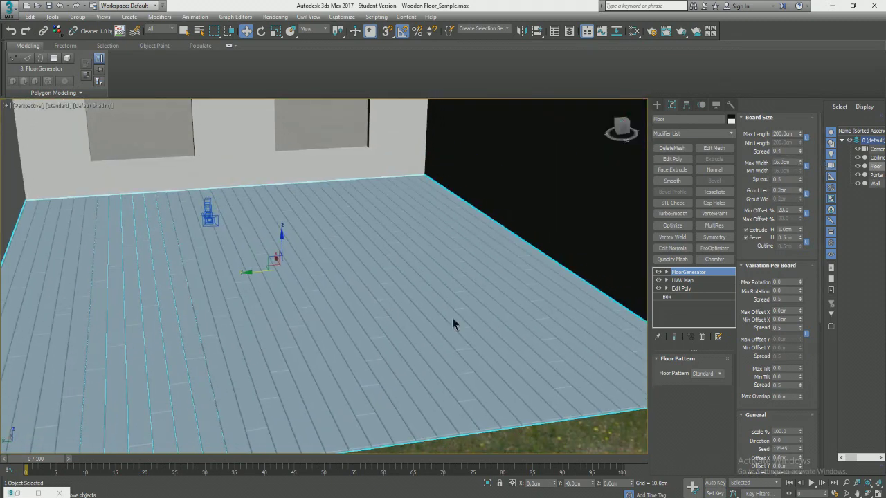
Step: Try the Herringbone and Basket Weave floor patterns and return to the Standard pattern
left_click(717, 373)
left_click(702, 391)
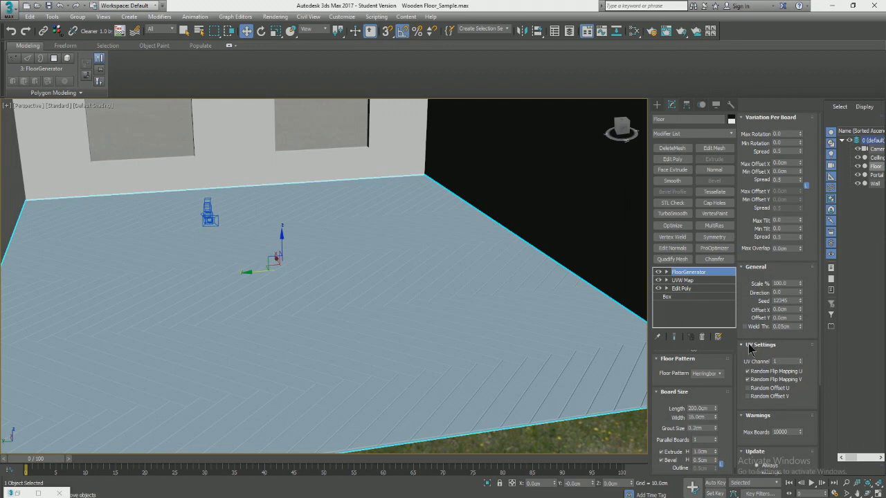
left_click(719, 375)
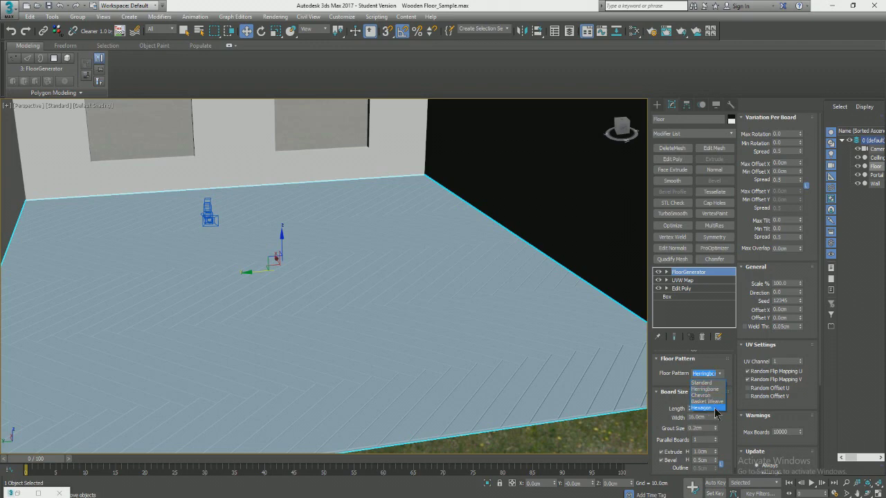
left_click(712, 402)
mouse_move(531, 316)
middle_mouse_down("alt")
mouse_move(491, 326)
mouse_move(537, 328)
middle_mouse_up("alt")
left_click(719, 374)
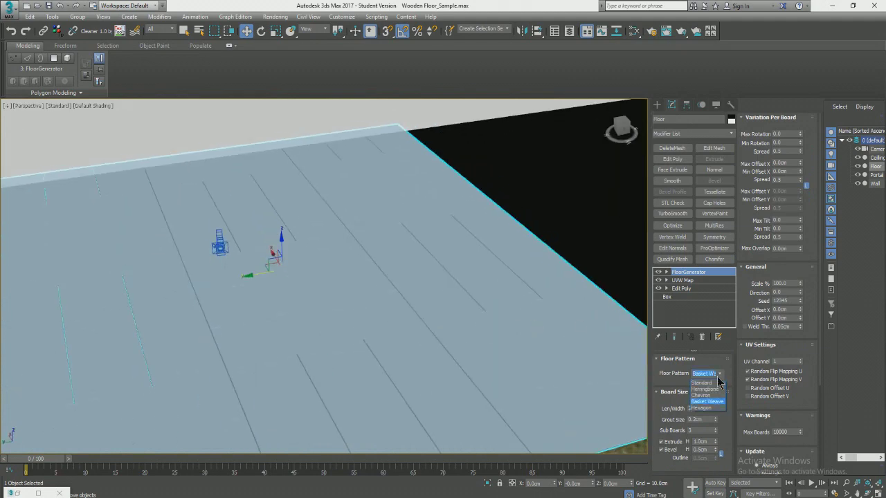
left_click(716, 387)
Step: Set FloorGenerator's Direction to 90 so the boards run across the room
middle_click_drag(478, 343, 596, 330, "alt")
left_click_drag(821, 319, 832, 436)
middle_click_drag(372, 294, 408, 274, "alt")
scroll(796, 332, "up", 4)
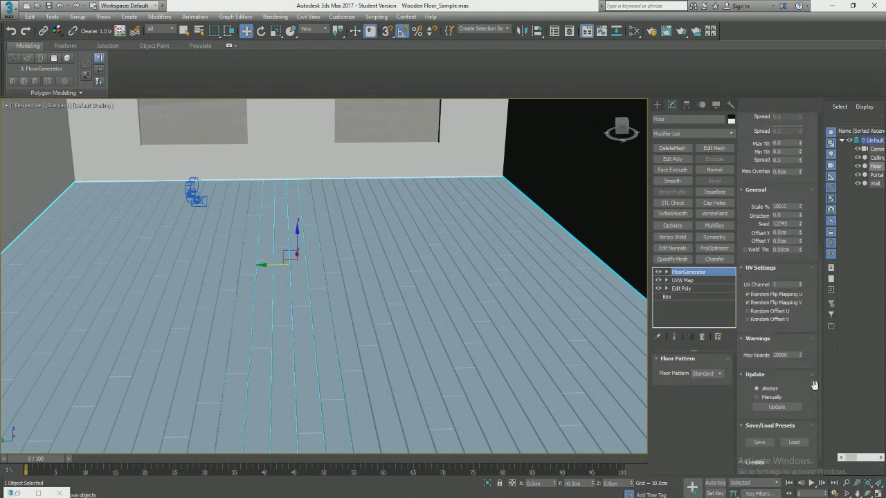
left_click(788, 285)
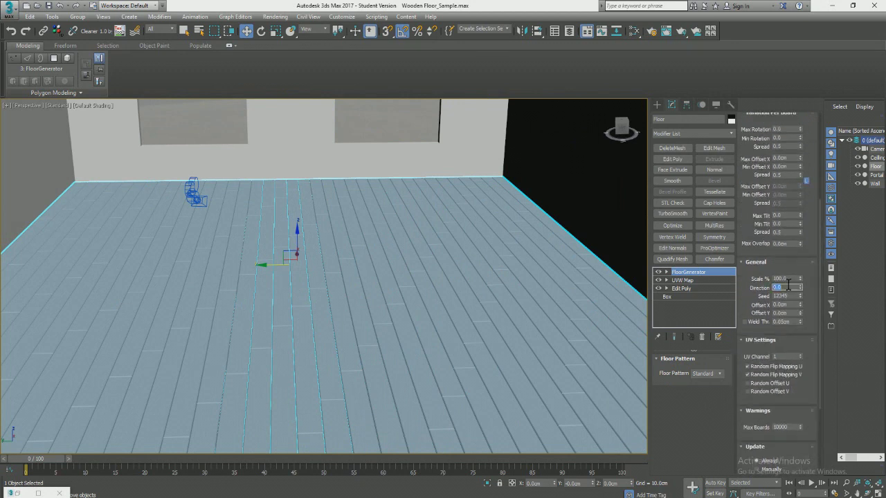
type("90")
key("Return")
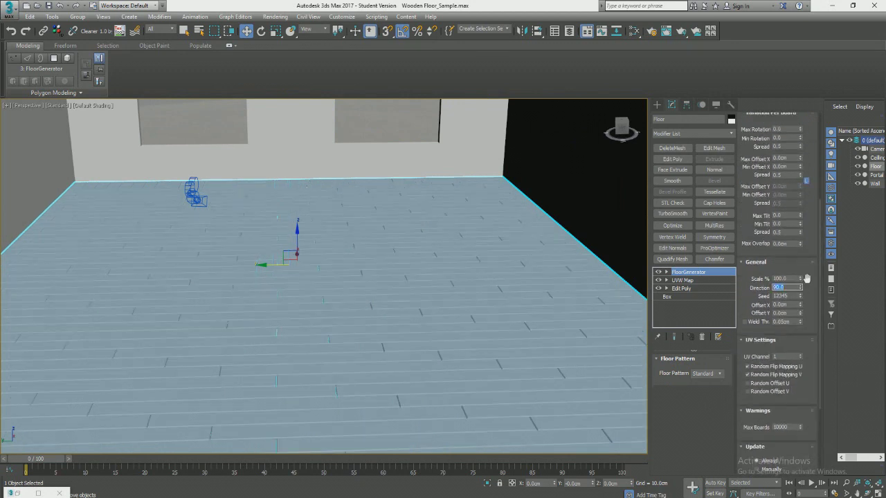
Step: Unlock the minimum board length from the maximum and set Min Length to 150 cm
left_click_drag(821, 290, 822, 206)
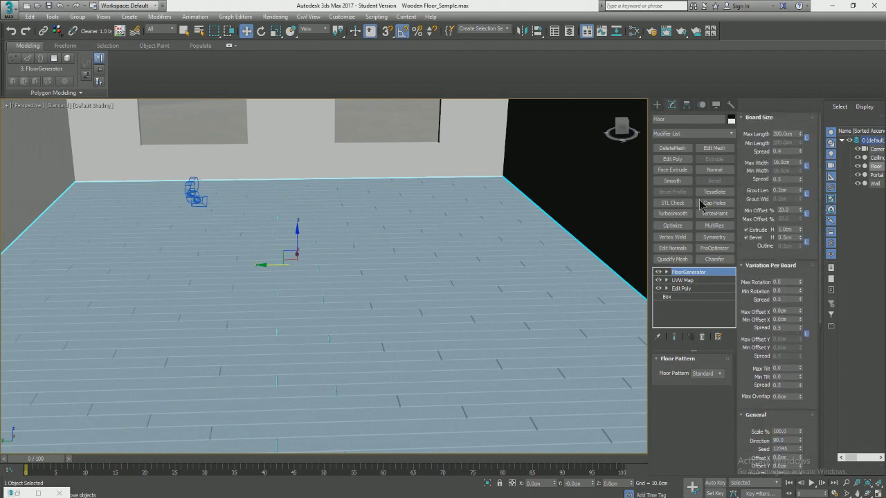
scroll(295, 271, "down", 6)
middle_click_drag(295, 270, 228, 209)
scroll(392, 295, "up", 6)
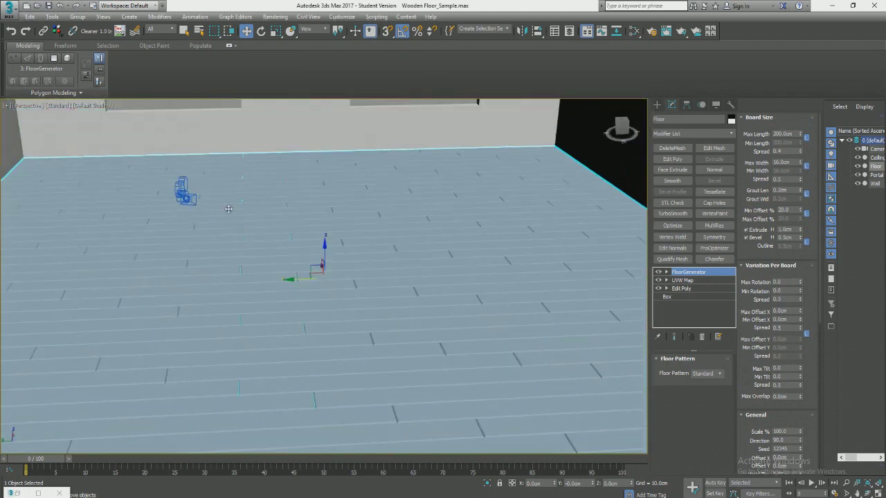
middle_click_drag(246, 283, 190, 288)
middle_click_drag(359, 272, 402, 300)
middle_click_drag(582, 231, 463, 266, "alt")
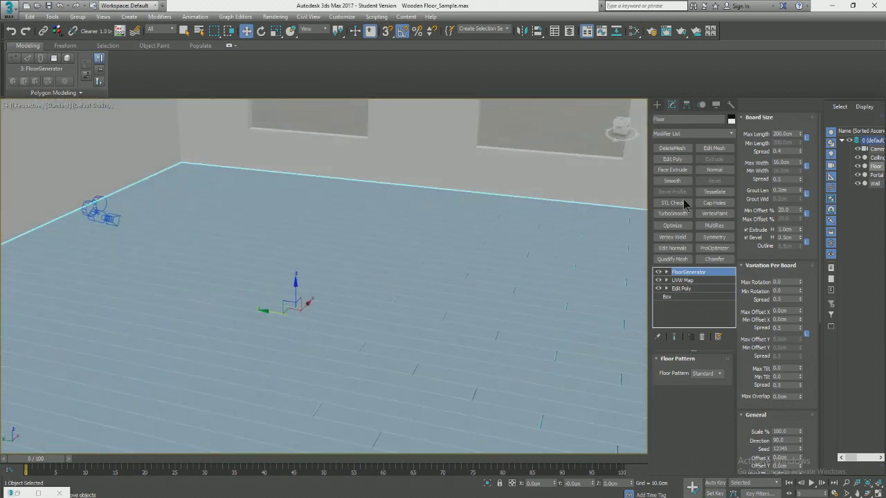
left_click(806, 138)
double_click(787, 142)
type("150")
key("Return")
middle_click_drag(511, 260, 429, 228, "alt")
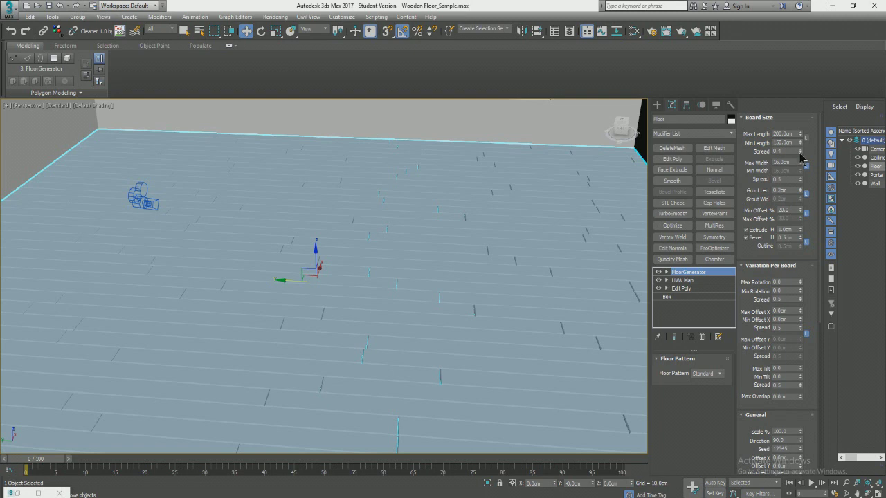
Step: Try a board length Spread of 0 and 1, set it back to 0.4 and inspect the joints
right_click(800, 150)
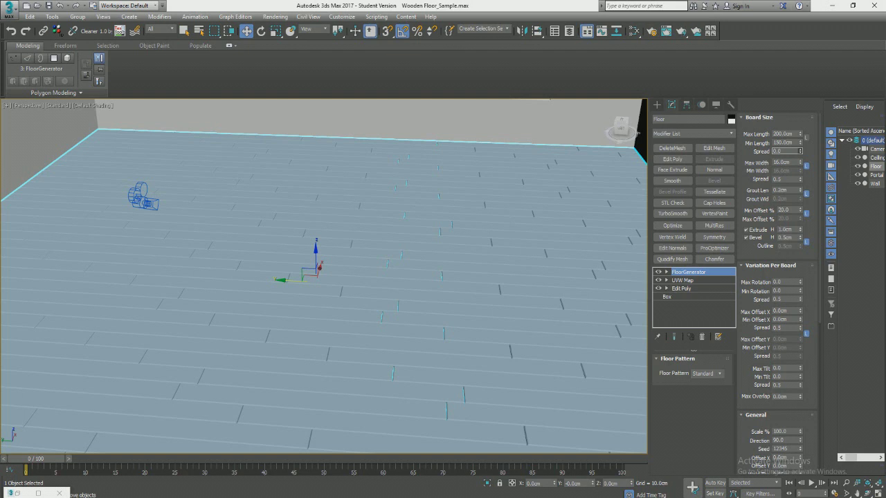
type("1")
key("Return")
double_click(791, 150)
type("0.4")
key("Return")
middle_click_drag(308, 280, 438, 269, "alt")
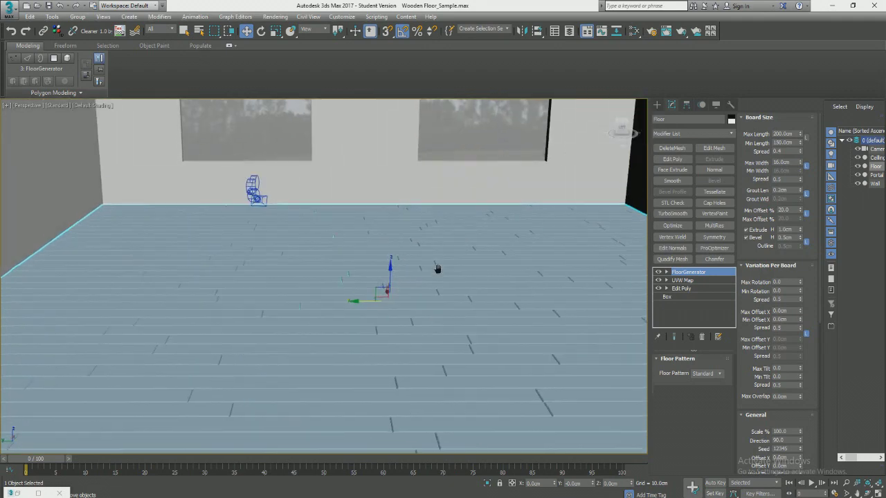
scroll(371, 270, "up", 8)
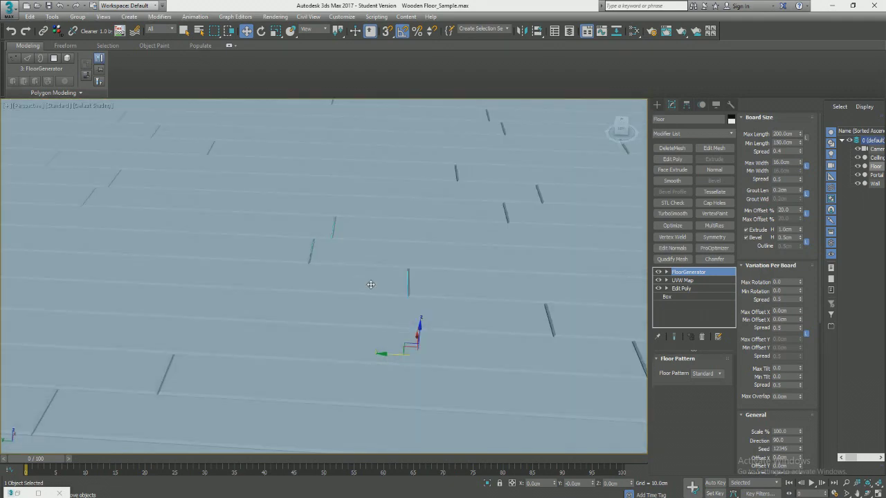
Step: Set FloorGenerator's Grout Len to 0 cm to close the gaps between the boards
double_click(791, 191)
type("0")
key("Return")
scroll(376, 267, "up", 5)
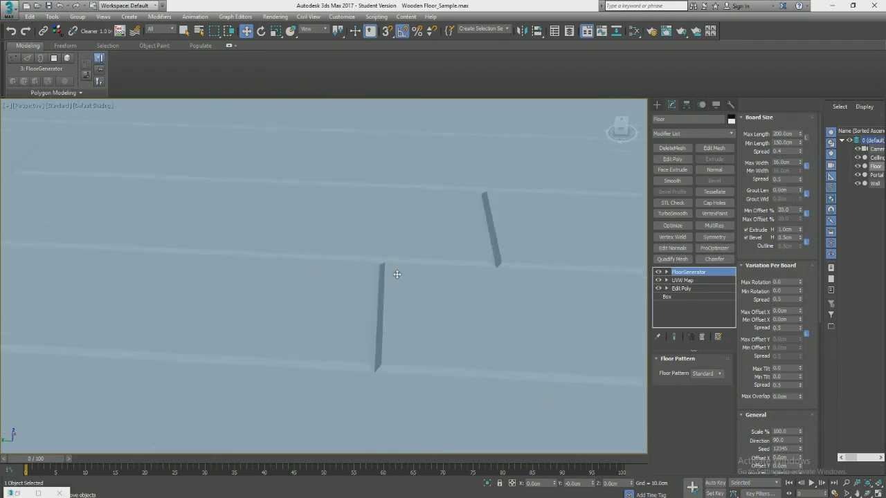
middle_click_drag(396, 276, 393, 284, "alt")
scroll(401, 288, "down", 10)
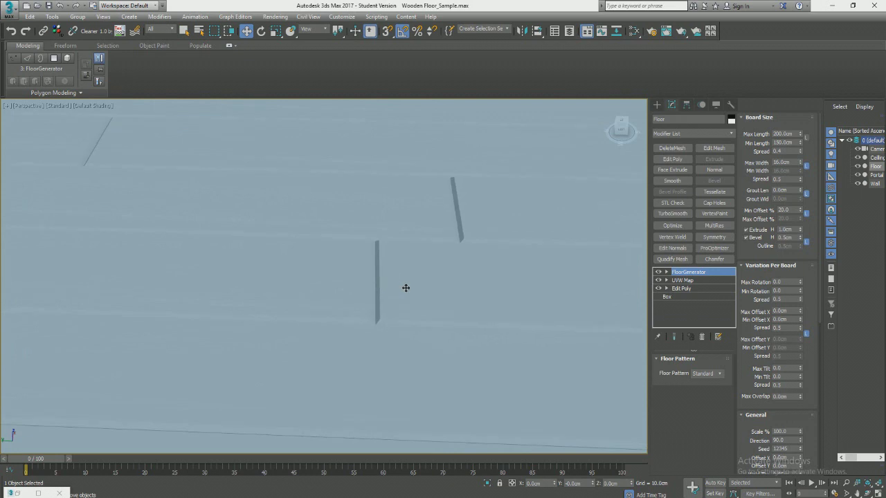
scroll(409, 283, "up", 10)
middle_click_drag(412, 283, 426, 337)
Step: Reduce the board bevel height to 0.2 cm
mouse_move(800, 238)
left_mouse_down()
mouse_move(800, 249)
mouse_move(800, 229)
mouse_move(800, 239)
left_mouse_up()
double_click(794, 237)
type(".2")
key("Return")
scroll(499, 308, "down", 5)
middle_click_drag(494, 306, 498, 233, "alt")
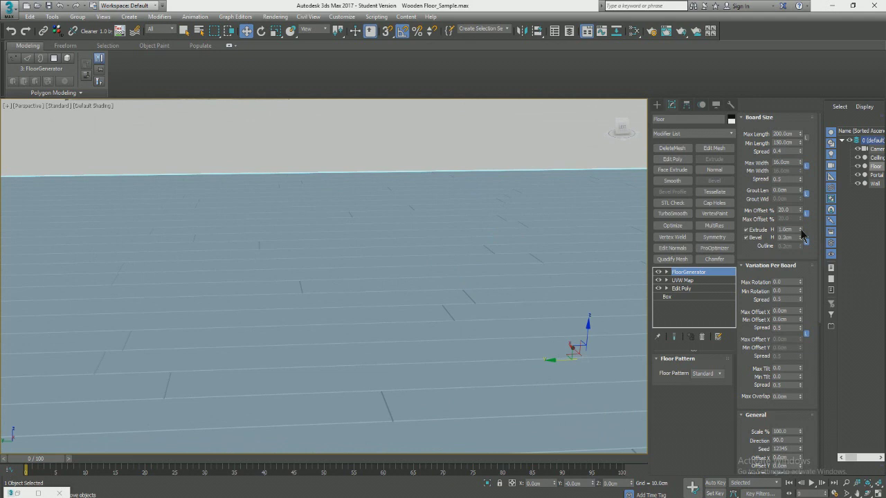
Step: Try changing the board extrusion height, cancel that and switch off Extrude for the boards
mouse_move(800, 229)
left_mouse_down()
mouse_move(801, 202)
mouse_move(800, 231)
left_mouse_up()
right_click(612, 72)
left_click(762, 234)
left_click(758, 231)
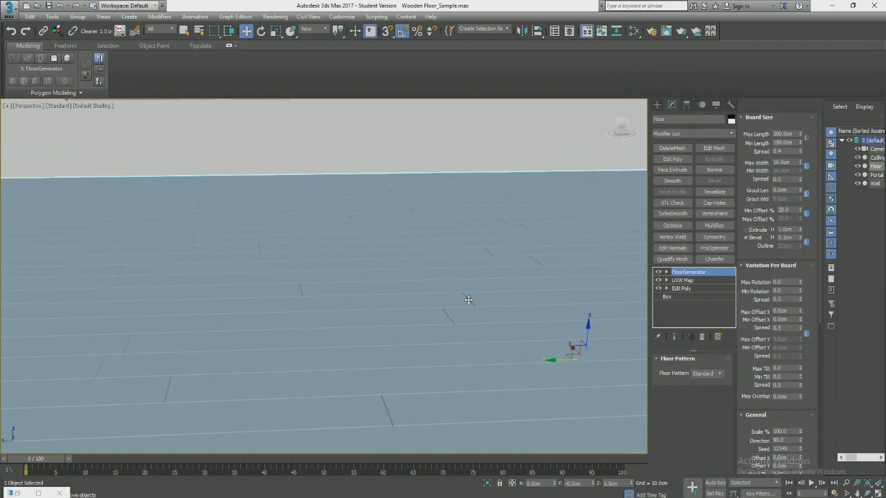
mouse_move(567, 231)
middle_mouse_down("alt")
mouse_move(522, 242)
mouse_move(560, 236)
middle_mouse_up("alt")
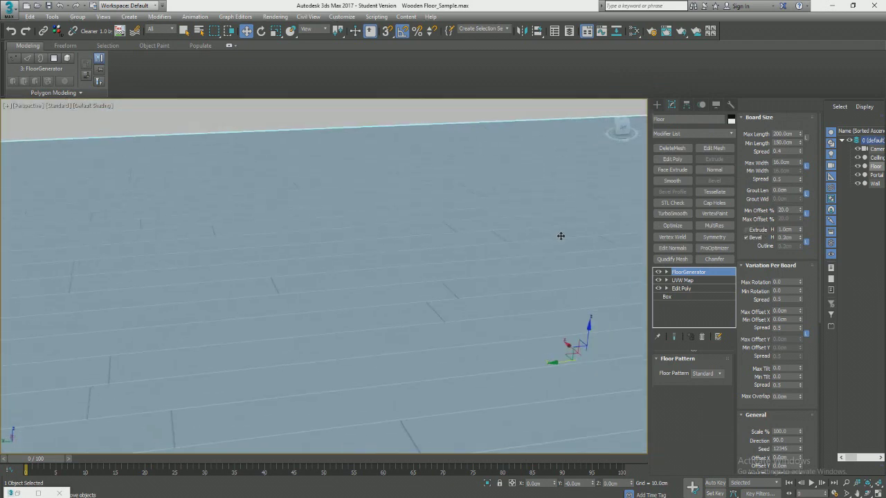
mouse_move(456, 296)
middle_mouse_down("alt")
mouse_move(429, 323)
mouse_move(451, 322)
mouse_move(428, 319)
mouse_move(431, 303)
mouse_move(395, 293)
mouse_move(484, 303)
middle_mouse_up("alt")
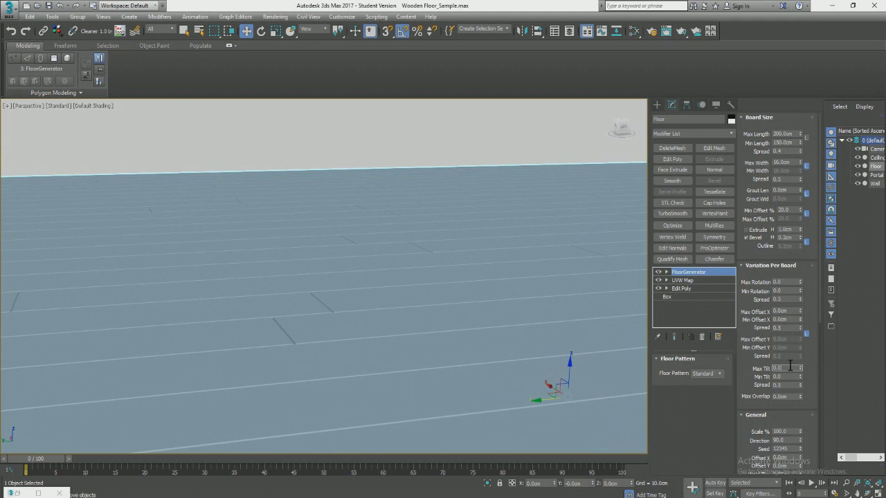
Step: Try an exaggerated Max Tilt on the boards and set it to 0.4
left_click(442, 312)
scroll(446, 312, "up", 3)
scroll(463, 317, "down", 3)
scroll(465, 318, "down", 5)
middle_click_drag(490, 296, 462, 306, "alt")
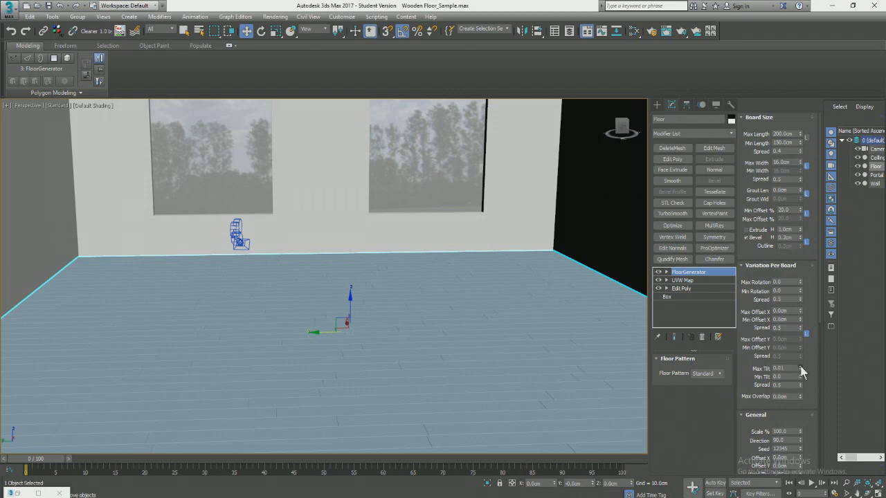
mouse_move(800, 368)
left_mouse_down()
mouse_move(800, 357)
mouse_move(800, 369)
left_mouse_up()
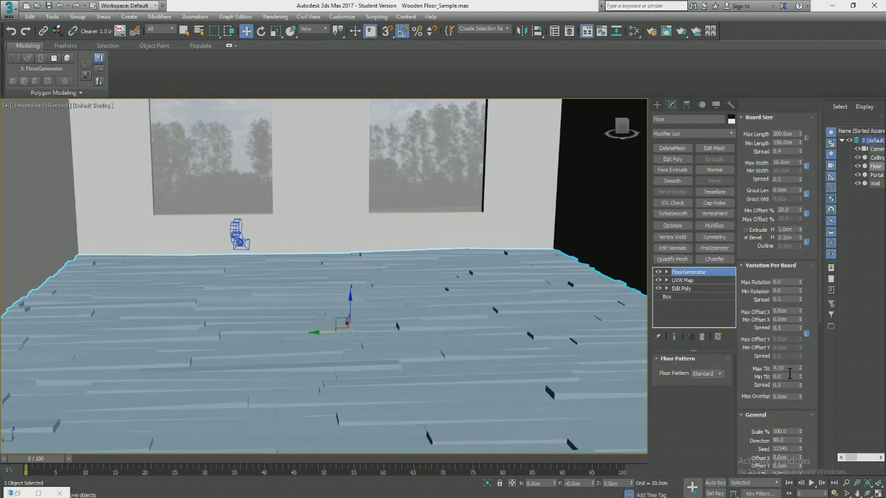
double_click(790, 368)
type("0")
key("Return")
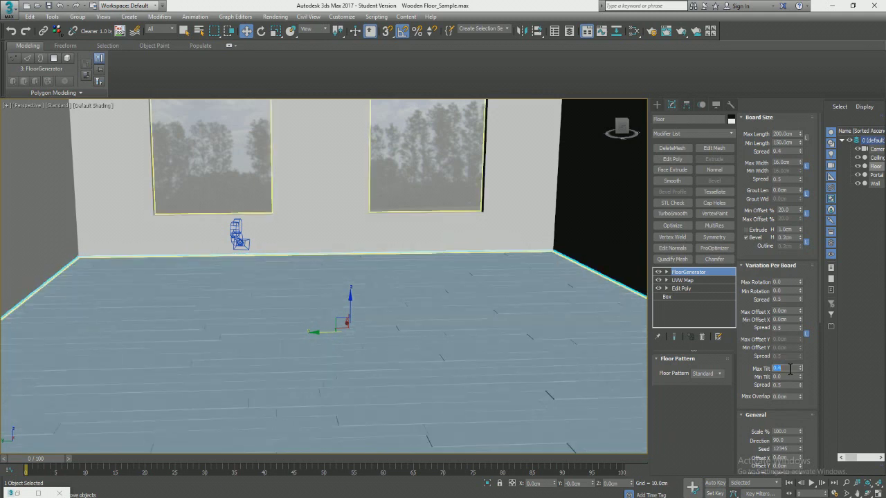
Step: Examine the slightly tilted boards up close and review FloorGenerator's remaining general, UV and update settings
scroll(409, 314, "up", 5)
middle_click_drag(409, 314, 589, 290)
scroll(589, 291, "down", 5)
scroll(589, 290, "up", 6)
middle_click_drag(512, 298, 436, 307)
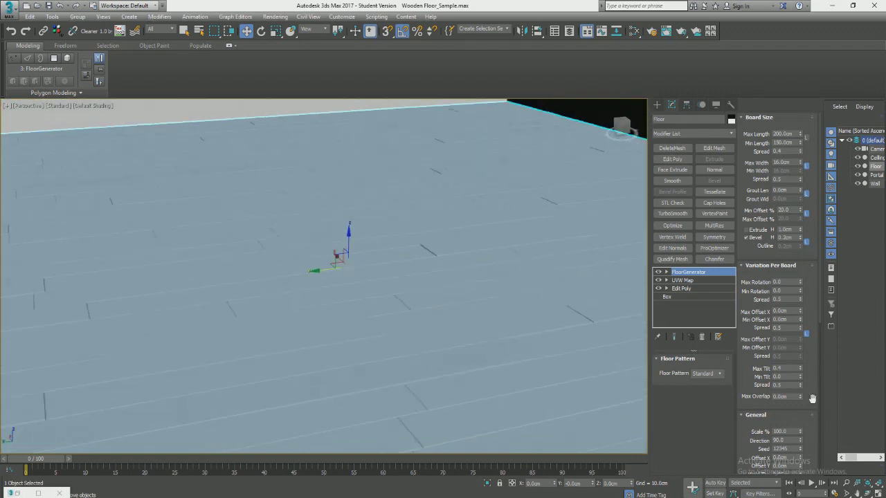
scroll(814, 402, "down", 3)
scroll(807, 403, "down", 10)
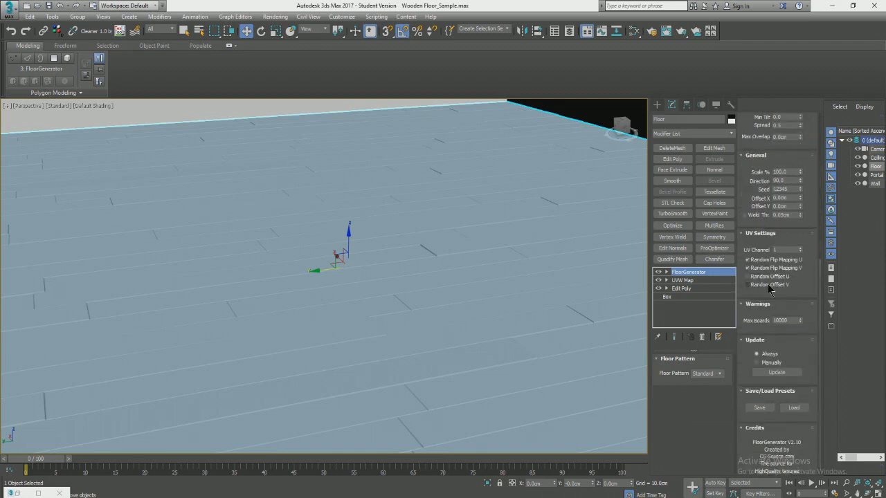
scroll(806, 274, "up", 5)
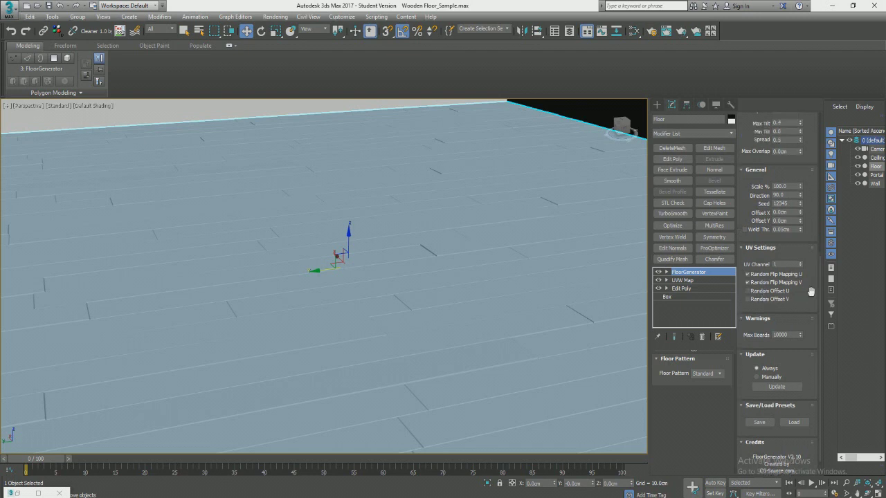
scroll(808, 339, "up", 8)
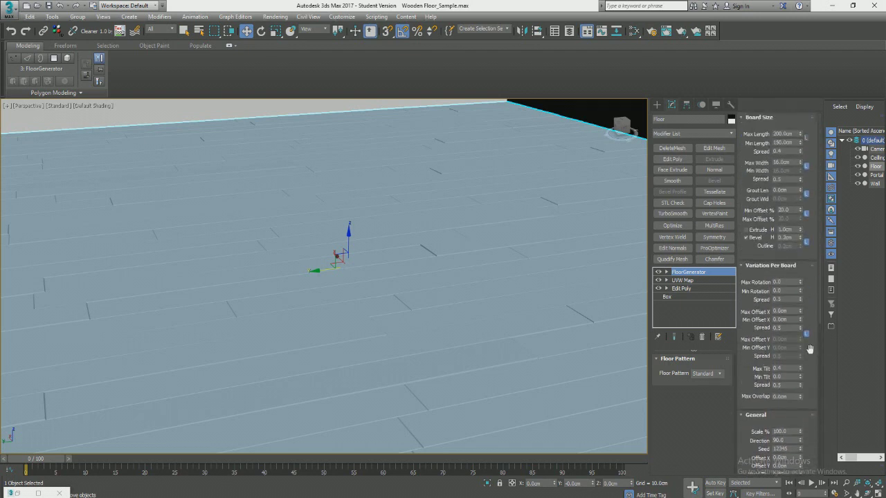
middle_click_drag(590, 320, 542, 313, "alt")
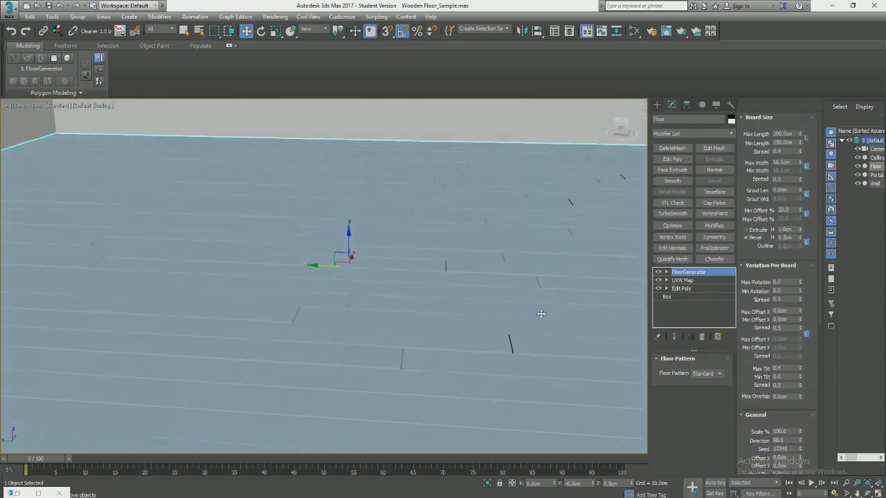
Step: Bring the wood texture image from its folder into the Slate Material Editor as a bitmap beside Wood_Realistic
key("m")
scroll(374, 346, "down", 5)
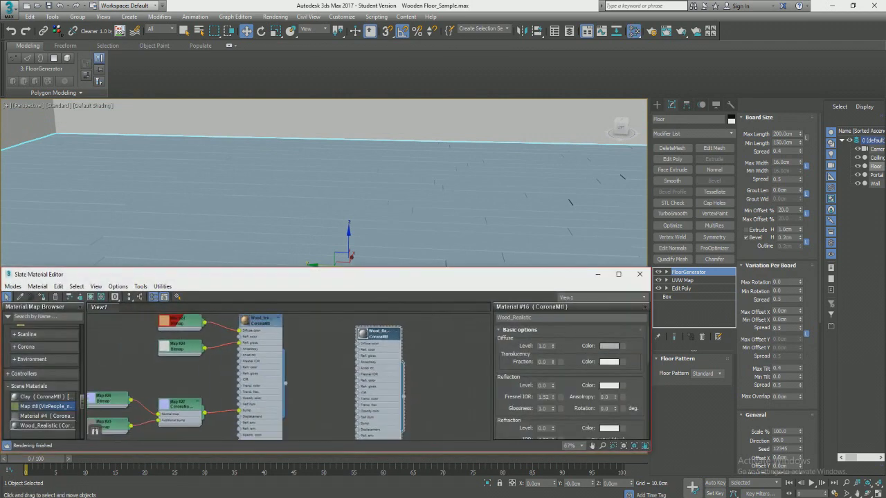
scroll(351, 349, "up", 4)
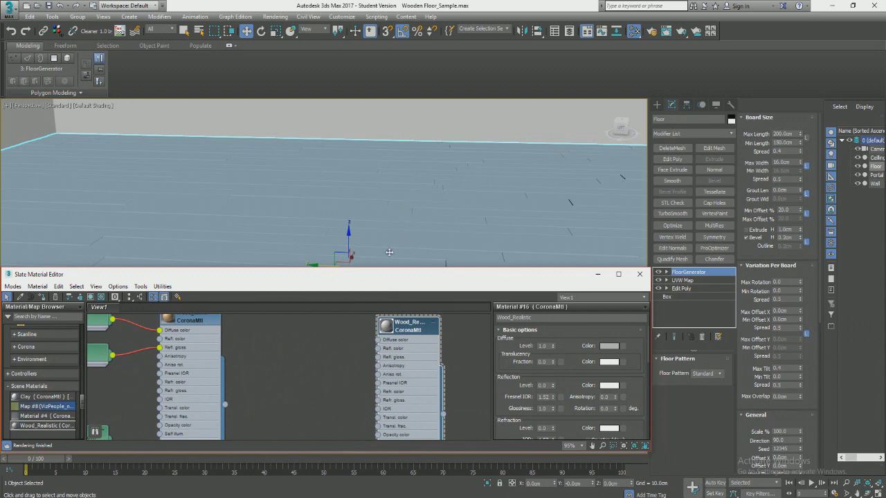
scroll(305, 371, "down", 3)
right_click(310, 371)
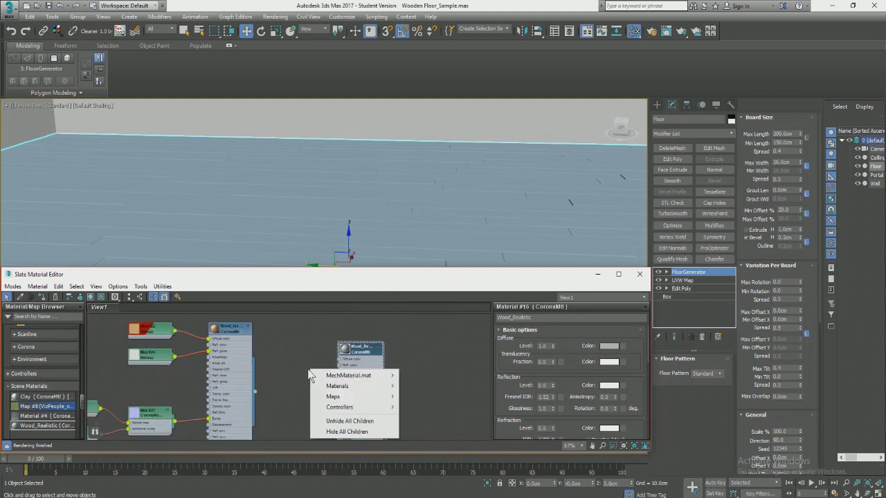
left_click(350, 421)
key("alt+Tab")
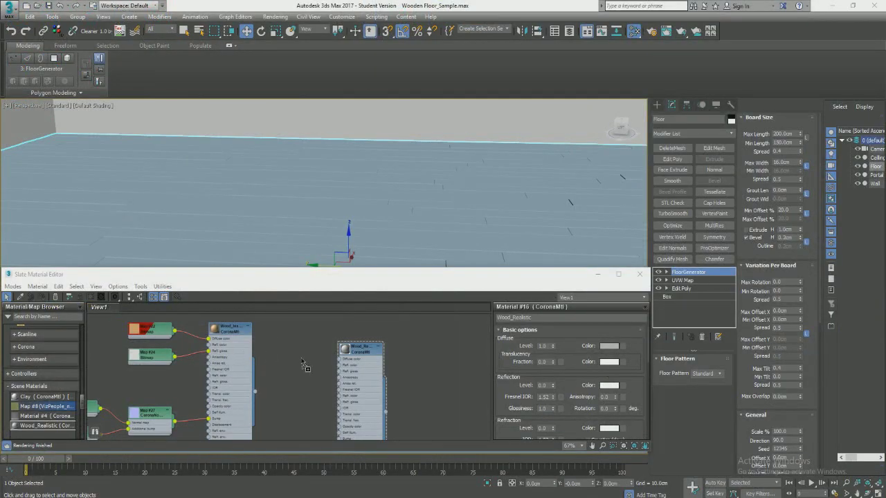
left_click(302, 365)
Step: Enlarge the new bitmap node's preview and examine the wood texture
scroll(302, 365, "up", 5)
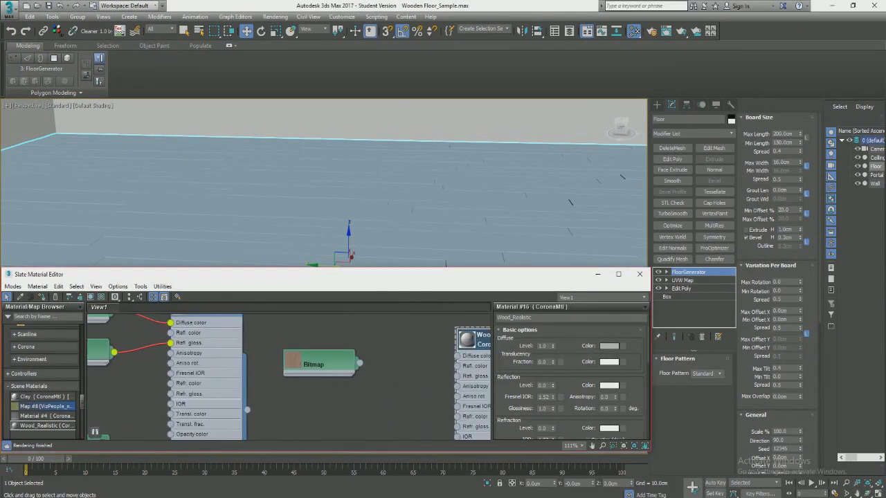
double_click(293, 367)
scroll(299, 369, "up", 2)
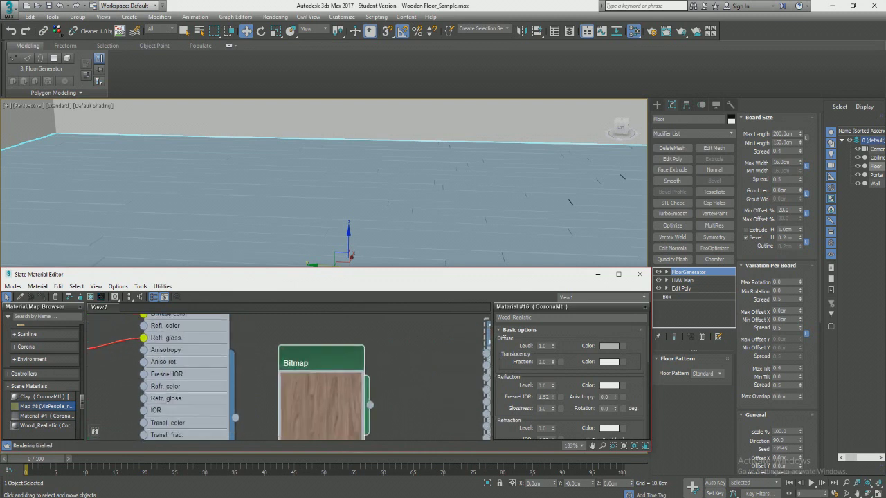
middle_click_drag(300, 372, 199, 313)
scroll(205, 346, "up", 1)
middle_click_drag(205, 346, 315, 378)
scroll(318, 379, "up", 1)
mouse_move(361, 399)
middle_mouse_down()
mouse_move(296, 377)
mouse_move(298, 366)
mouse_move(345, 393)
middle_mouse_up()
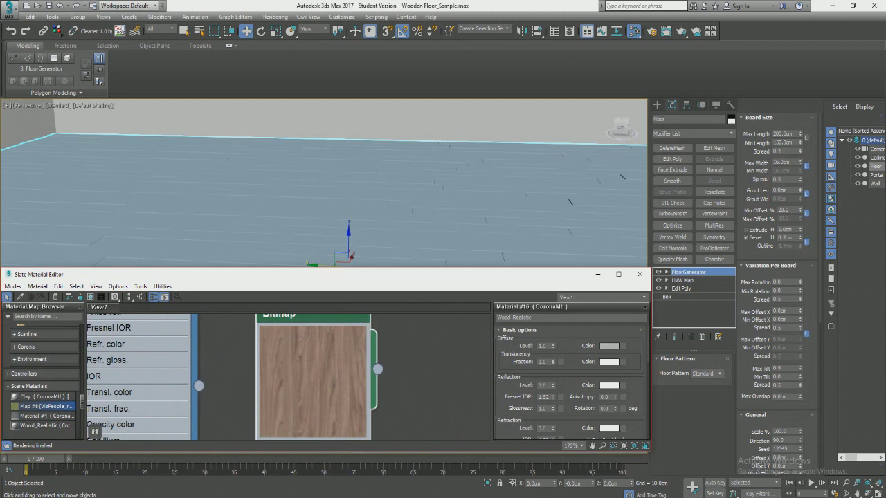
scroll(313, 384, "down", 2)
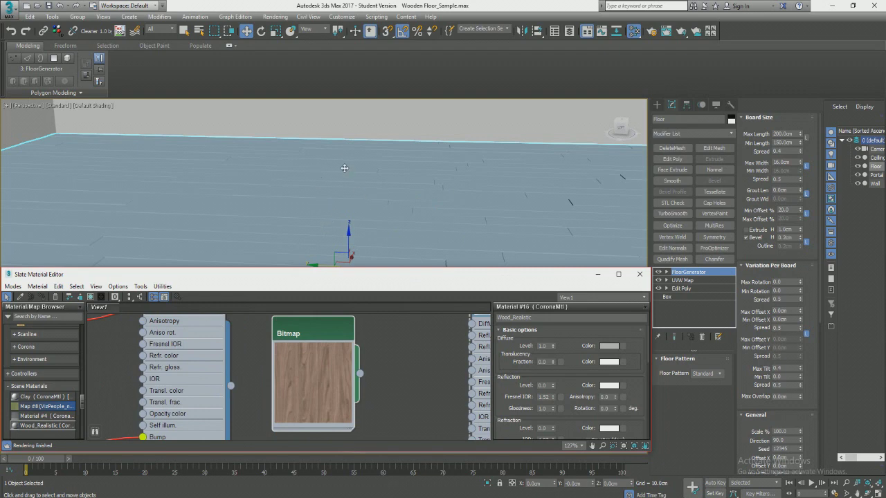
Step: Connect the wood bitmap to Wood_Realistic's Diffuse color, show the material in the viewport and minimize the material editor
scroll(333, 367, "down", 2)
middle_click_drag(332, 366, 193, 364)
scroll(198, 396, "up", 5)
scroll(198, 396, "down", 3)
left_click_drag(225, 362, 312, 340)
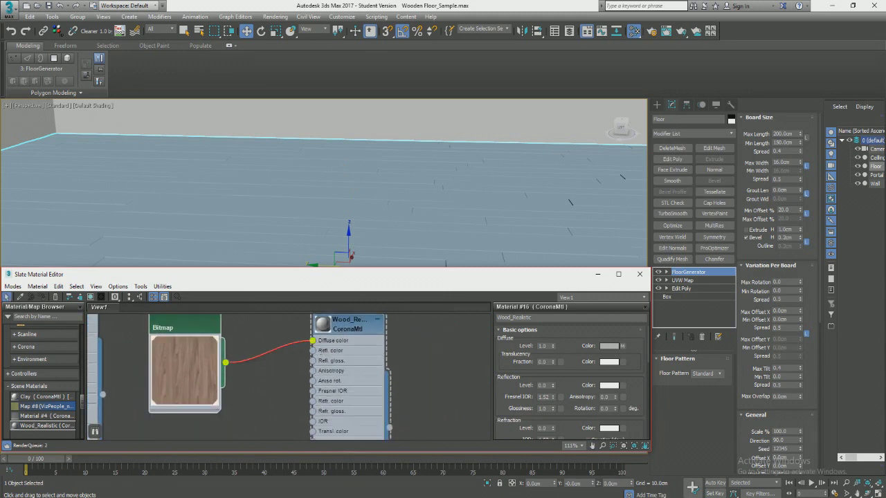
left_click(91, 296)
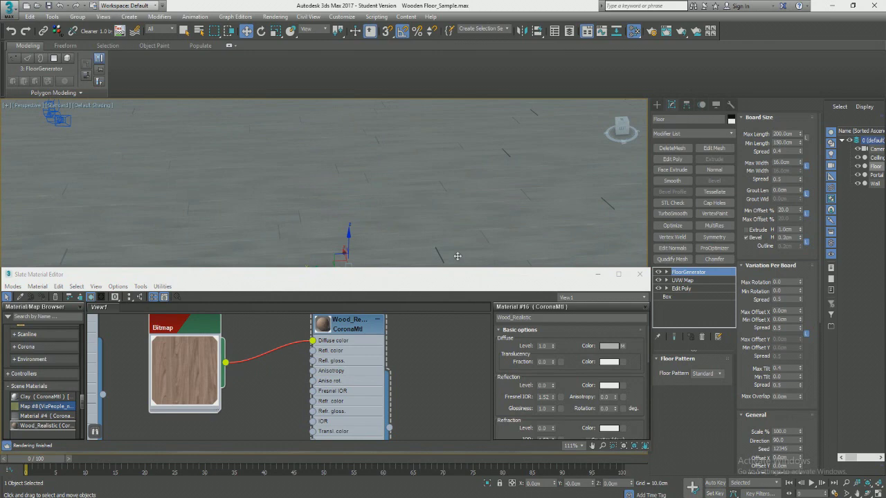
left_click(597, 274)
Step: Try the UVW Map modifier above FloorGenerator in the floor's stack and delete that modifier
middle_click_drag(408, 270, 443, 262, "alt")
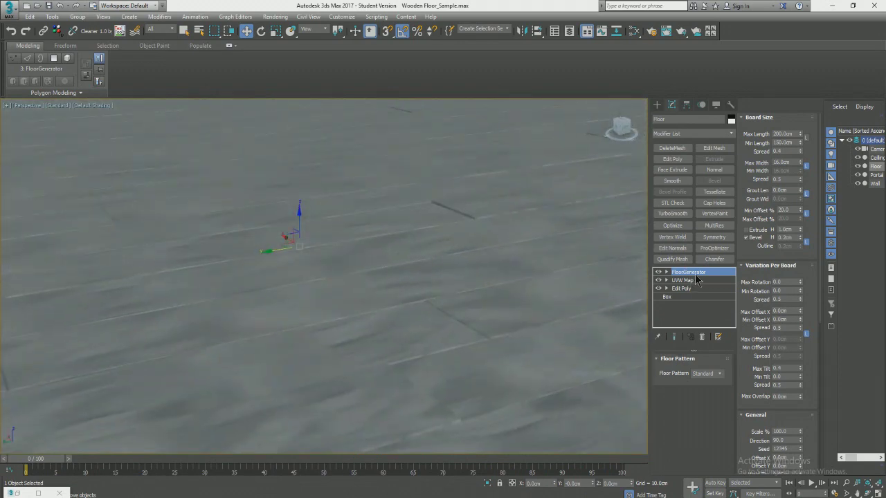
middle_click_drag(526, 294, 388, 297, "alt")
middle_click_drag(303, 303, 433, 278, "alt")
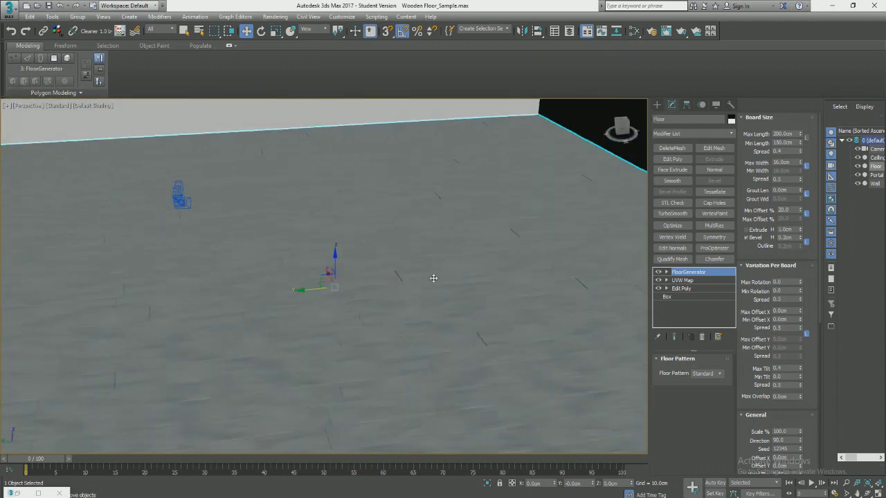
left_click(703, 281)
left_click_drag(717, 276, 717, 276)
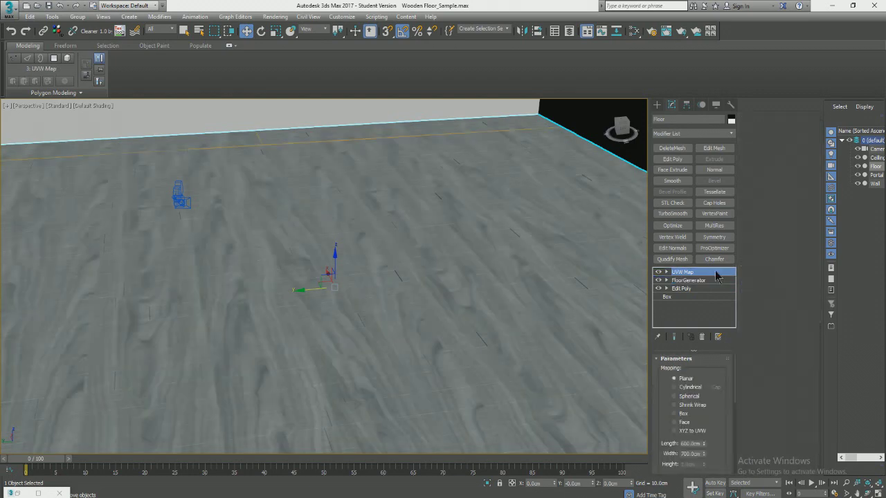
middle_click_drag(536, 278, 515, 278, "alt")
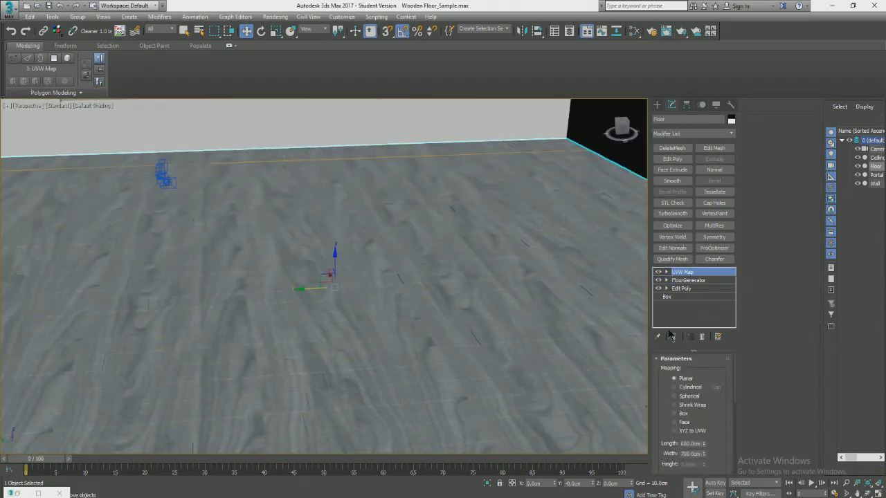
left_click(702, 338)
Step: Apply an Unwrap UVW modifier above FloorGenerator on the floor and leave polygon selection mode
left_click(703, 134)
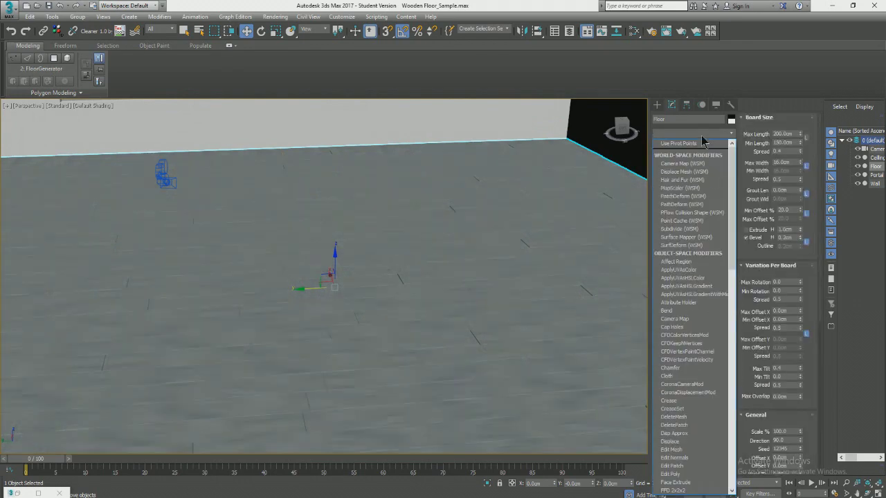
key("u")
key("u")
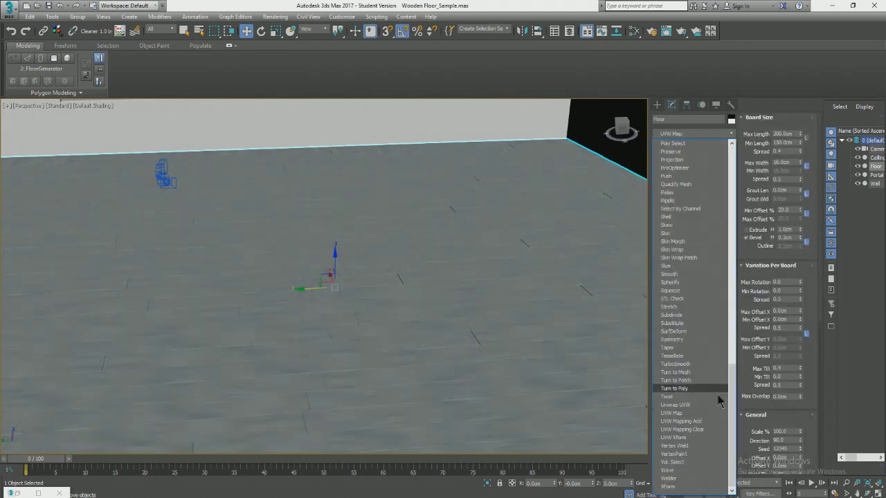
left_click(710, 405)
middle_click_drag(532, 274, 477, 258, "alt")
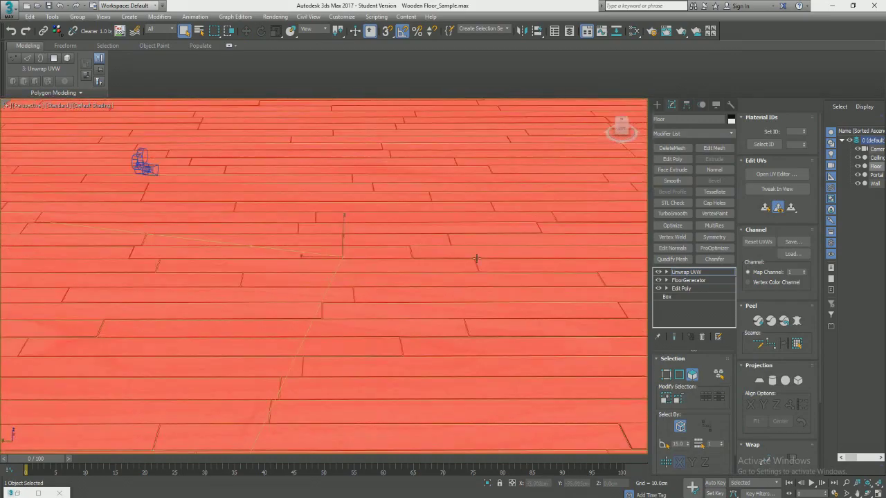
left_click(694, 377)
Step: Examine the direction and scale of the wood grain across the unwrapped floor boards
middle_click_drag(368, 269, 358, 247, "alt")
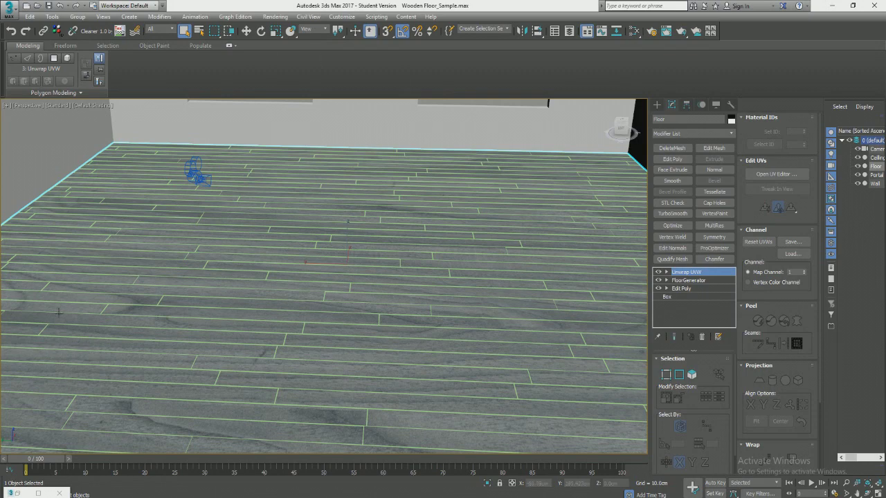
middle_click_drag(223, 310, 259, 293, "alt")
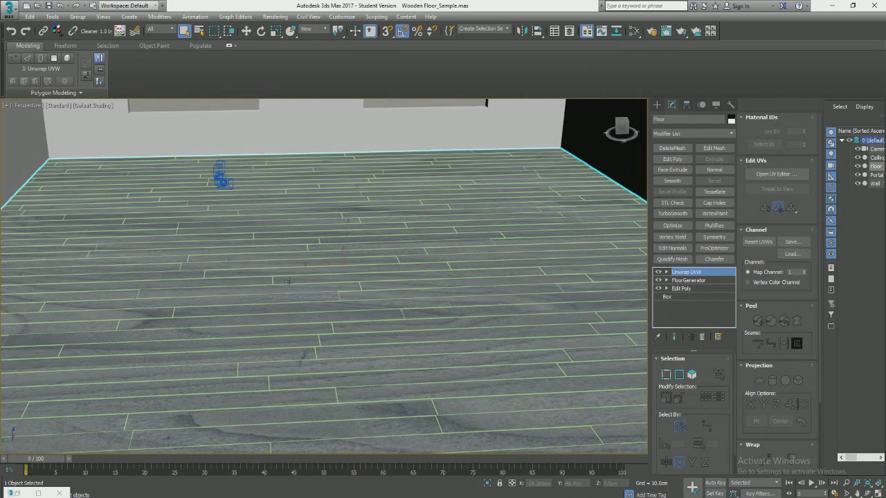
scroll(331, 296, "up", 5)
middle_click_drag(357, 267, 371, 360)
scroll(360, 332, "down", 4)
middle_click_drag(346, 316, 354, 296, "alt")
scroll(354, 296, "up", 2)
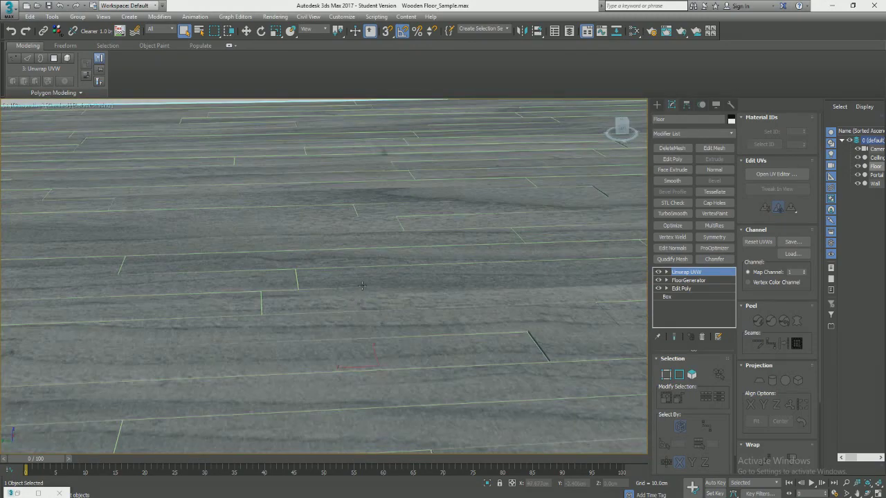
scroll(362, 286, "down", 6)
middle_click_drag(420, 295, 415, 285, "alt")
scroll(414, 286, "up", 5)
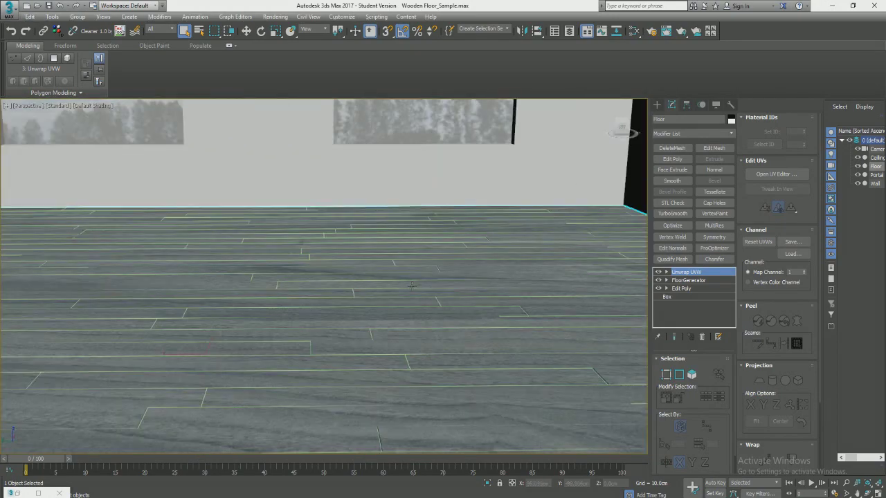
Step: Select all the floor board faces in the Unwrap UVW modifier's polygon mode and open the UV editor
scroll(443, 294, "down", 3)
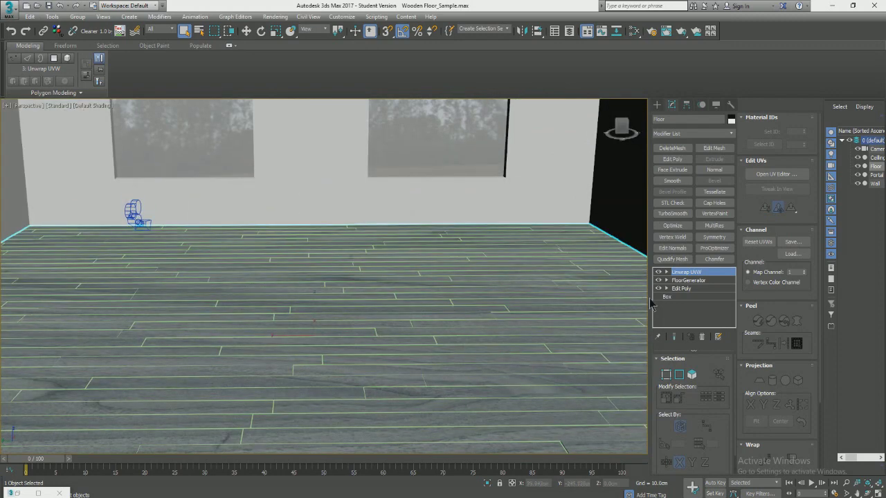
left_click(441, 298)
left_click(613, 269)
left_click(693, 376)
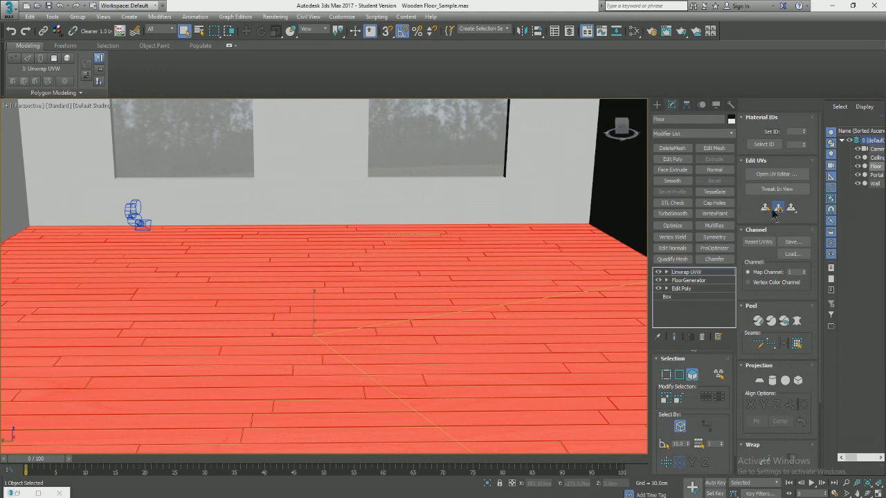
left_click(776, 173)
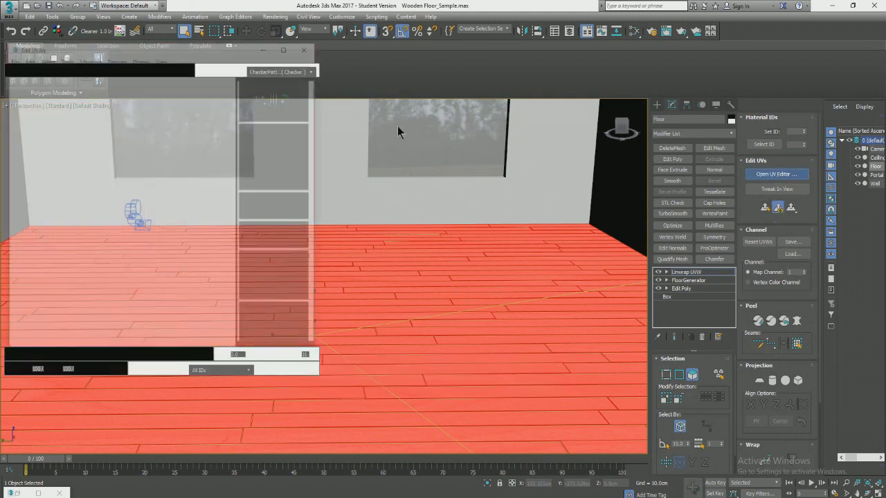
left_click(764, 215)
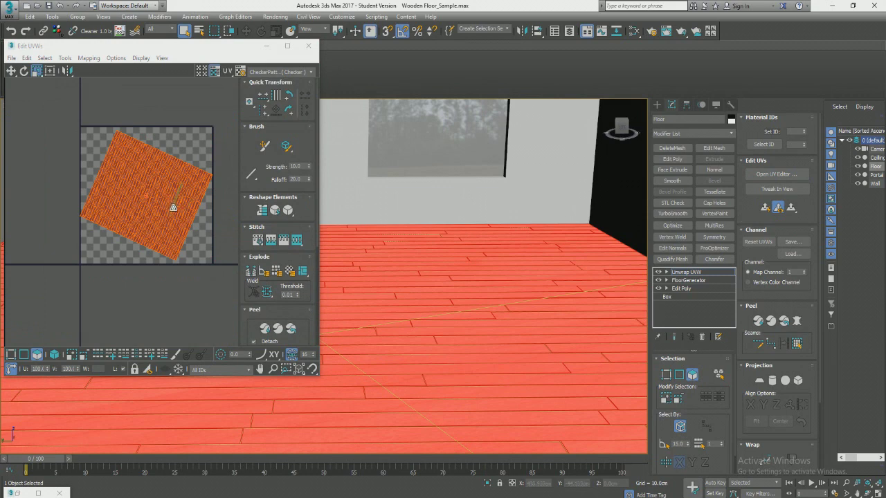
Step: Rotate all the floor's UV faces until the boards stand upright, and separate them into individual pieces with Quick Peel
left_click(178, 218)
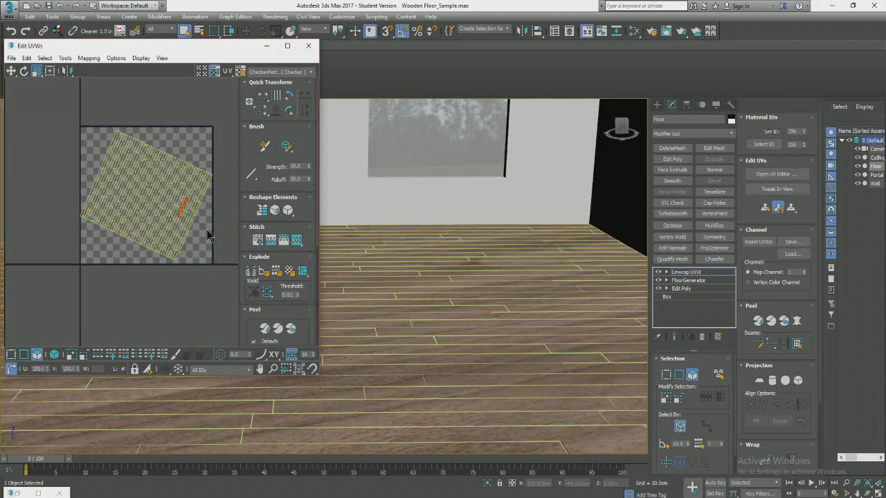
key("ctrl+a")
key("e")
left_click_drag(188, 218, 198, 199)
key("w")
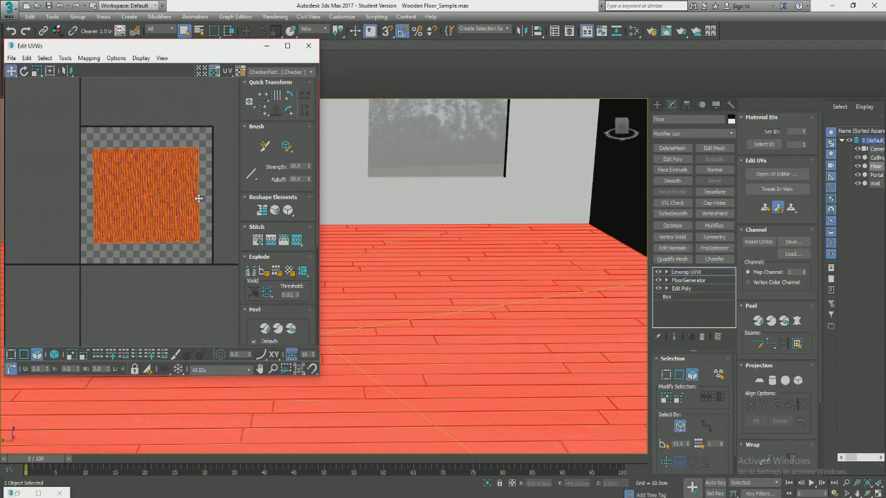
left_click(268, 332)
Step: Examine the alignment and spacing of the peeled board pieces across the UV layout
scroll(194, 235, "up", 3)
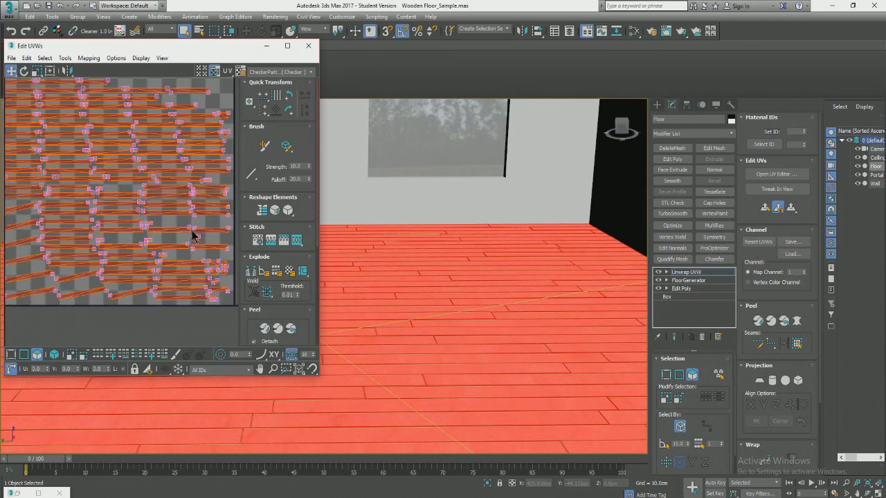
middle_click_drag(65, 266, 236, 255)
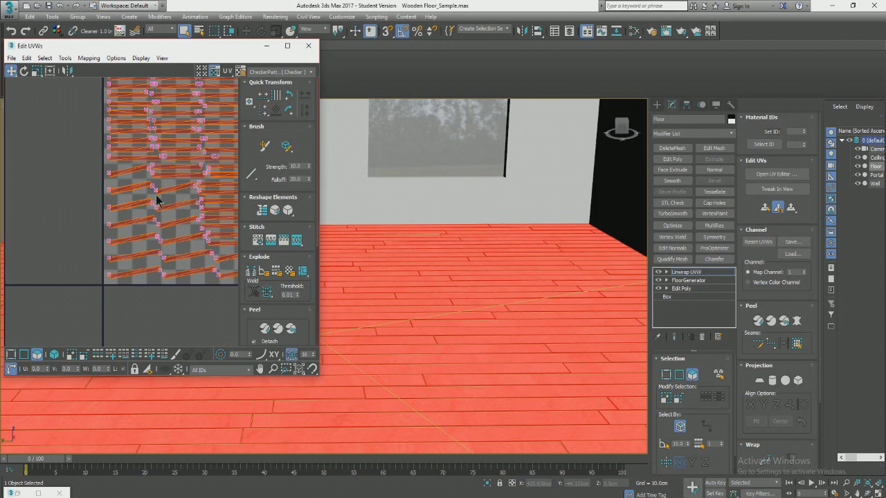
scroll(142, 178, "up", 3)
scroll(137, 168, "down", 8)
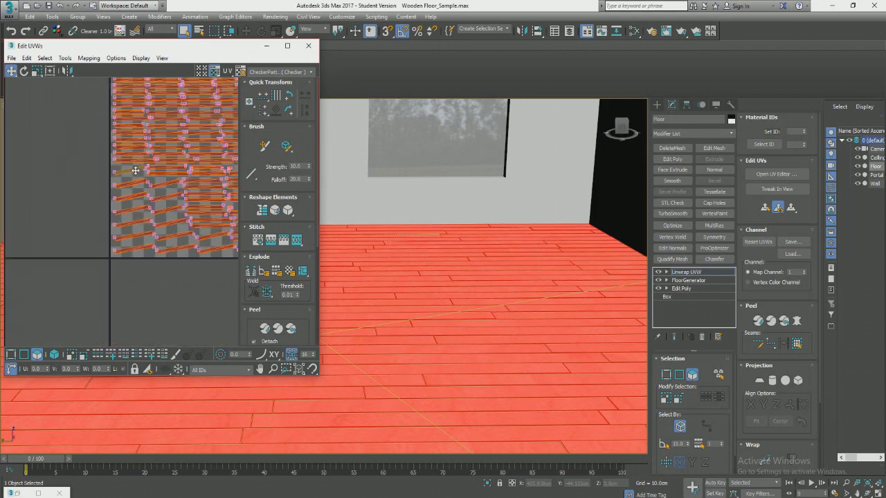
middle_click_drag(174, 174, 143, 204)
scroll(140, 209, "up", 2)
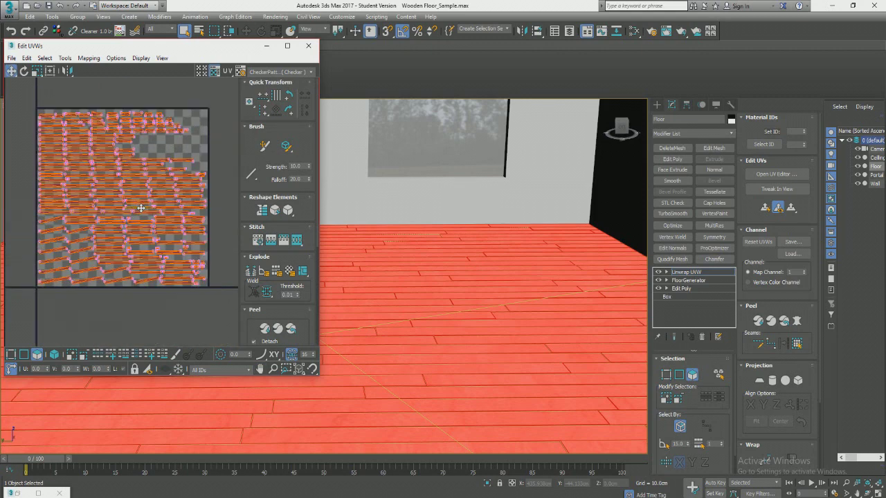
scroll(86, 248, "up", 3)
middle_click_drag(67, 204, 126, 230)
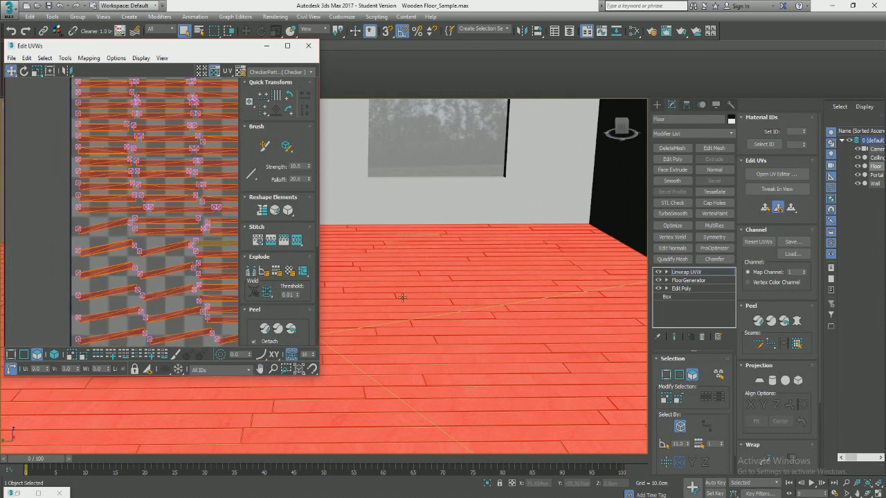
scroll(123, 243, "up", 3)
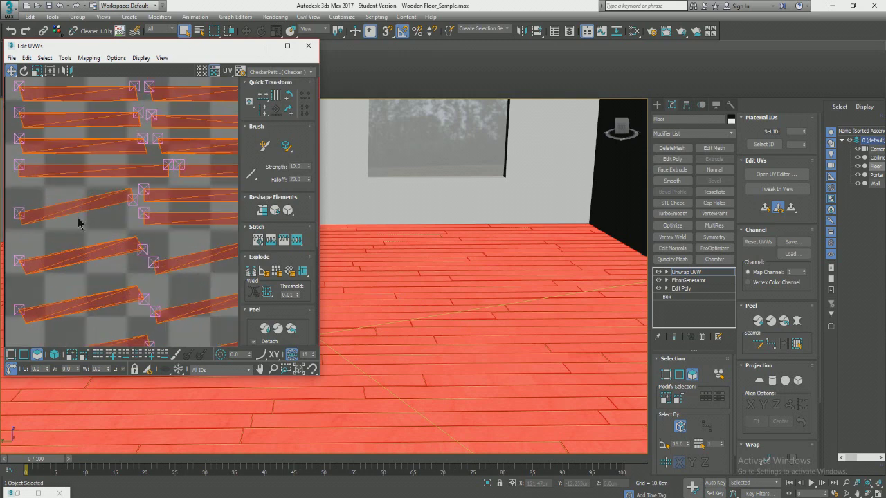
middle_click_drag(79, 222, 120, 234)
scroll(128, 243, "up", 3)
scroll(135, 215, "down", 3)
Step: Switch to edge selection and align a slanted board's UV edges horizontally
key("2")
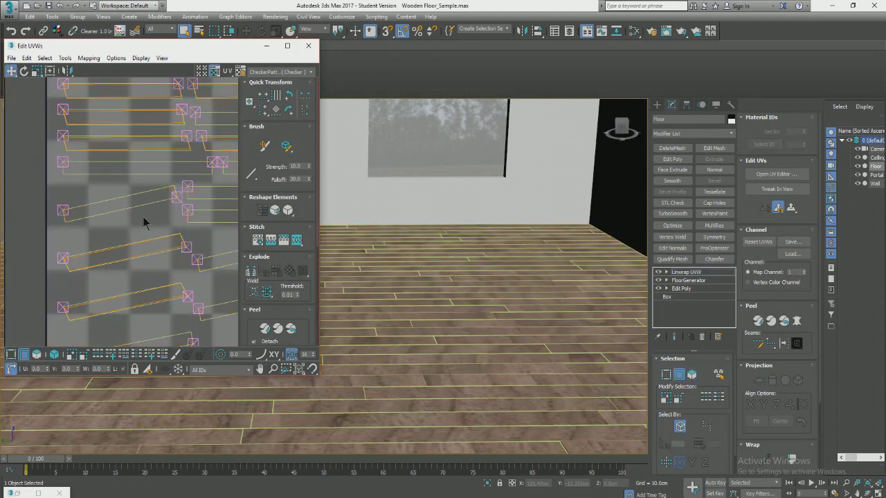
left_click(137, 209)
left_click(125, 216)
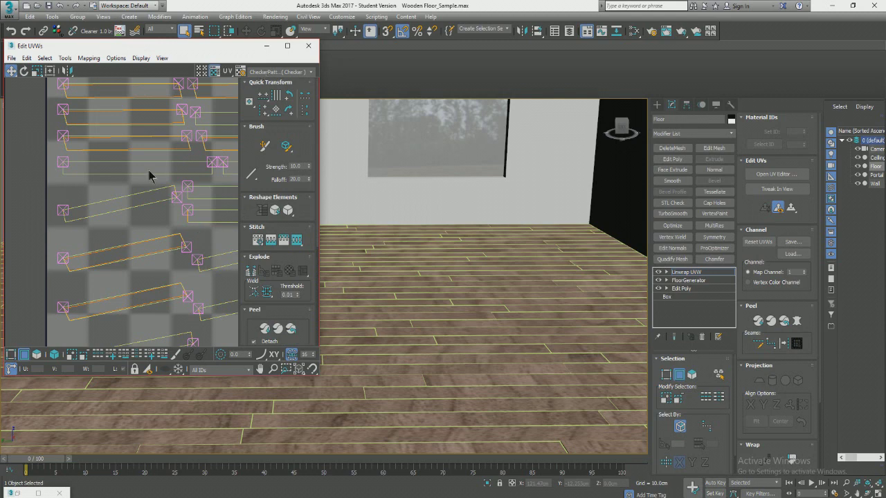
left_click(119, 206)
left_click(266, 109)
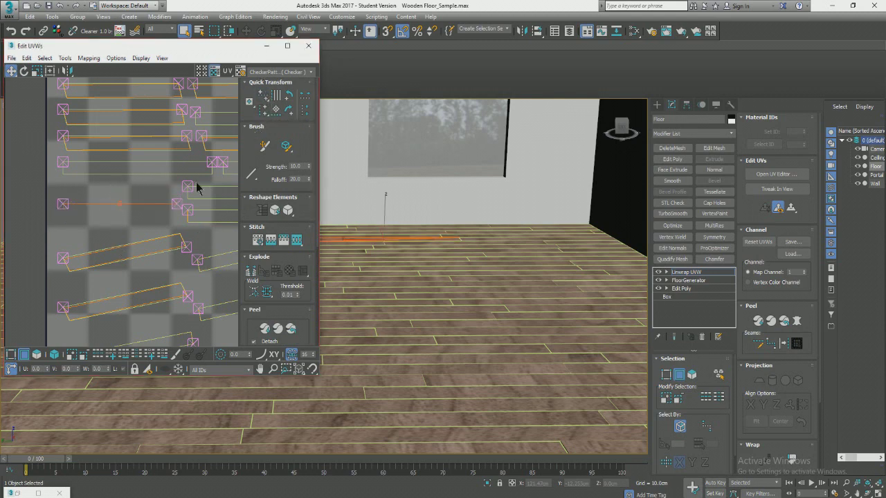
Step: Reselect the board faces and rotate the entire UV layout a quarter turn so the boards run vertically
scroll(170, 191, "down", 5)
middle_click_drag(178, 223, 128, 214)
key("3")
key("e")
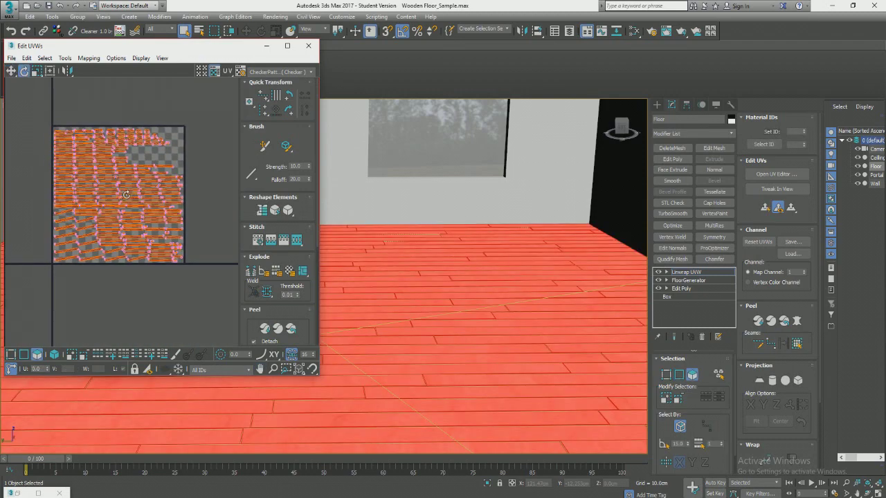
left_click_drag(124, 203, 171, 148)
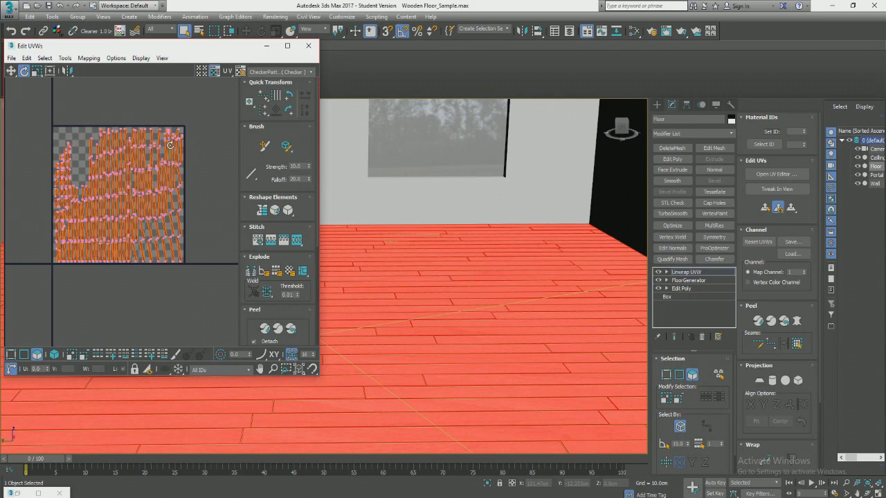
key("w")
Step: Scale the whole board layout up far beyond the texture tile
scroll(121, 222, "down", 4)
scroll(120, 223, "up", 1)
middle_click_drag(121, 223, 140, 229)
key("r")
left_click_drag(136, 217, 174, 162)
key("w")
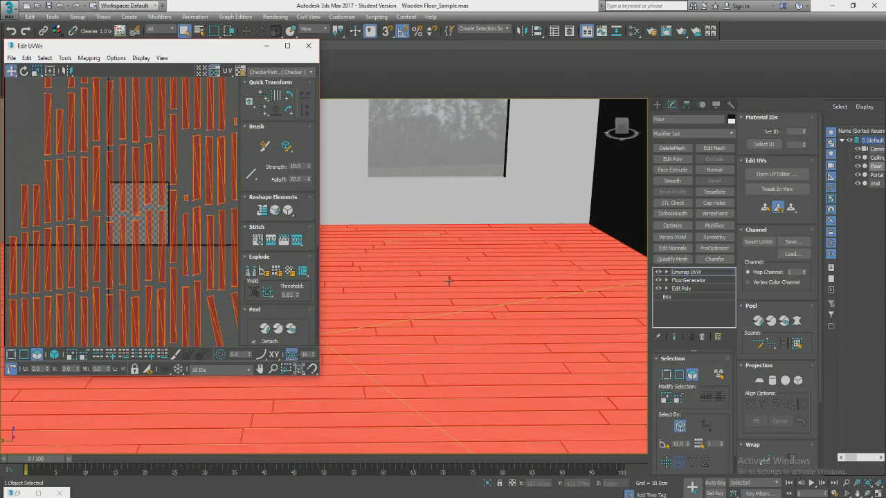
Step: Close the UV editor, leave polygon selection mode and inspect the wood grain on the floor boards up close
left_click(308, 46)
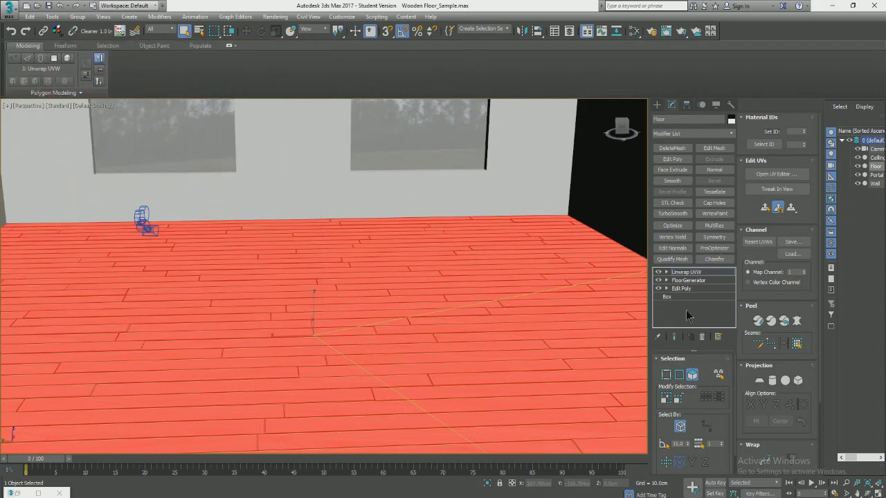
left_click(687, 272)
middle_click_drag(356, 294, 355, 340, "alt")
scroll(355, 340, "up", 5)
scroll(285, 284, "down", 2)
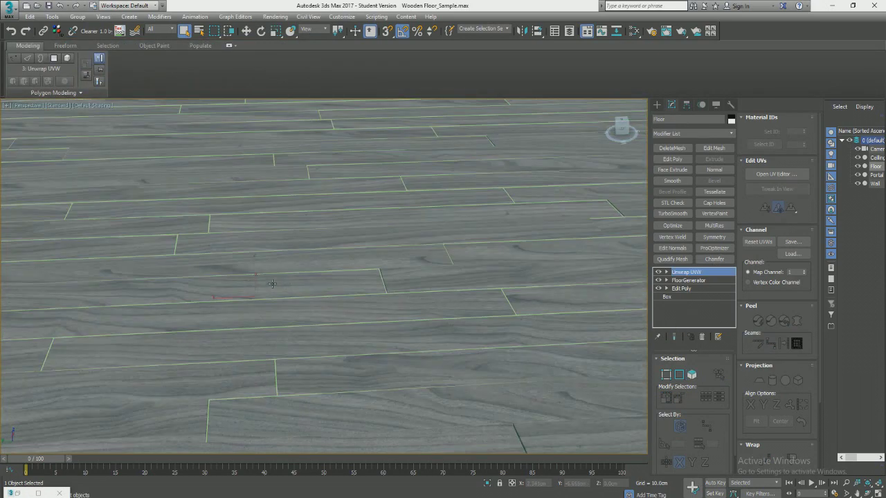
scroll(277, 277, "down", 6)
scroll(366, 245, "up", 6)
middle_click_drag(400, 268, 380, 264, "alt")
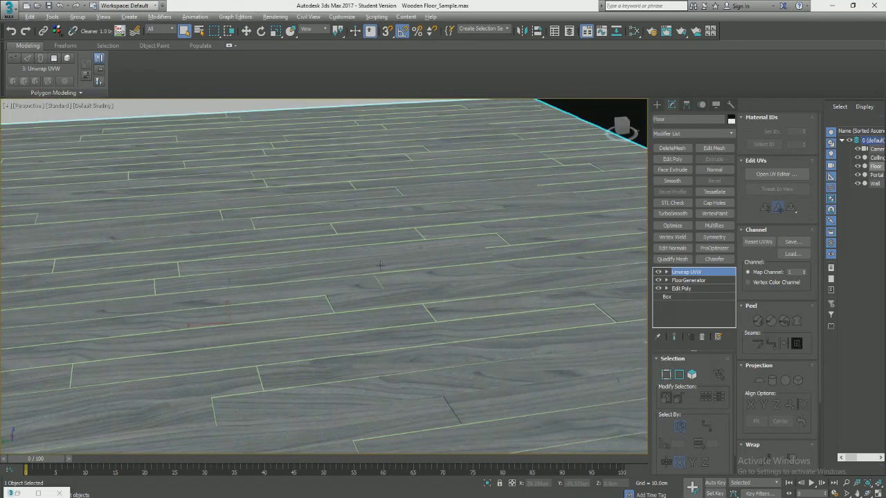
Step: Restore the multi-viewport layout and reopen the Slate Material Editor, placed so the render and perspective views remain visible
key("alt+w")
key("m")
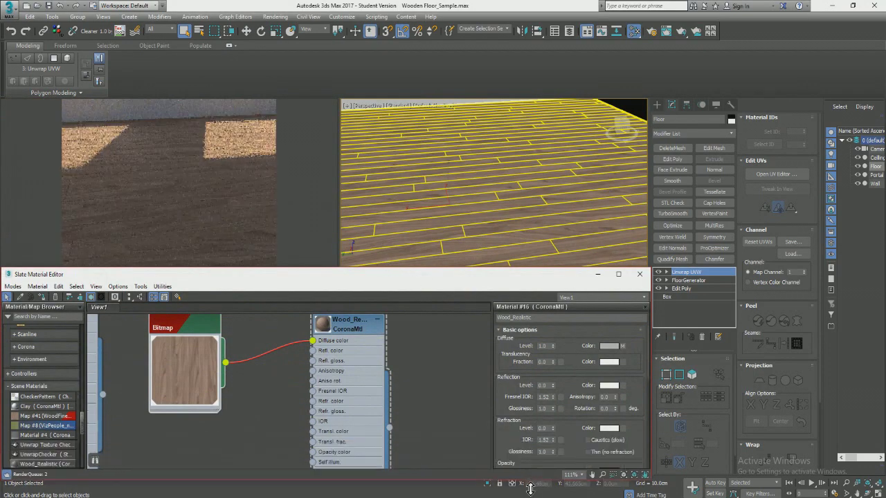
left_click_drag(433, 296, 435, 258)
scroll(396, 316, "down", 6)
scroll(393, 404, "up", 3)
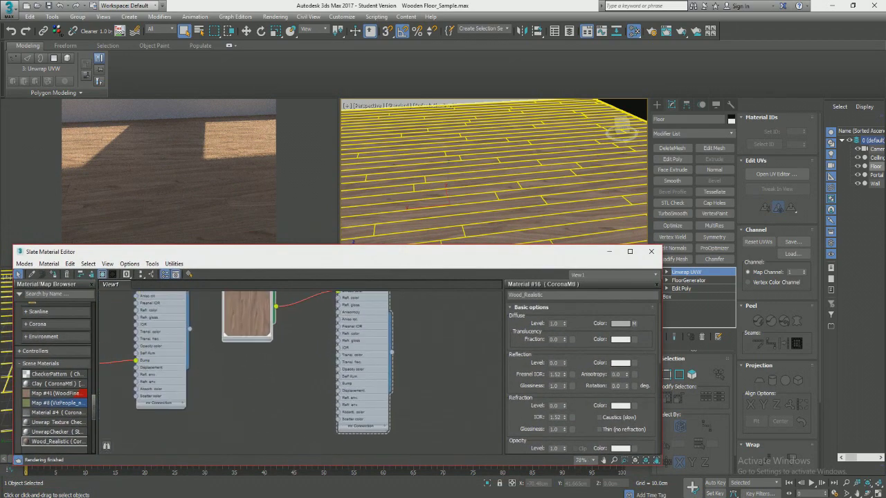
left_click_drag(216, 252, 204, 279)
Step: Add a Bitmap map with the normal texture WoodFine14_NRM_3K and place its node below the wood bitmap
right_click(273, 406)
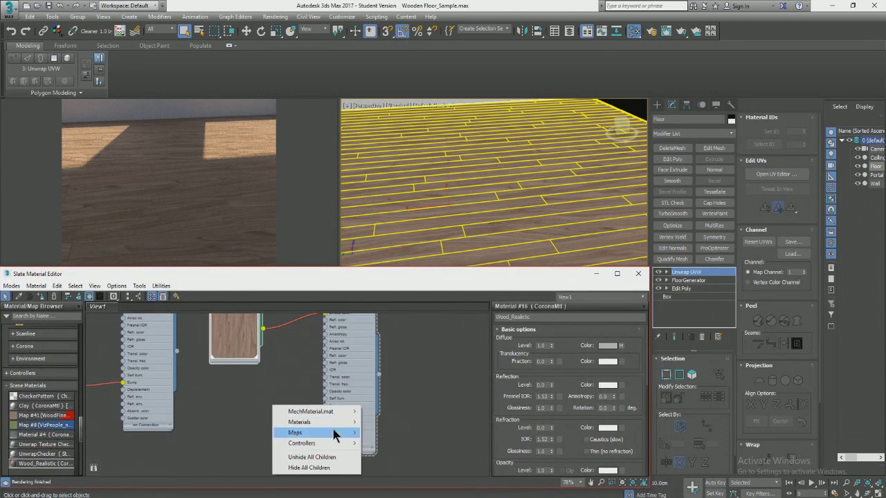
mouse_move(310, 411)
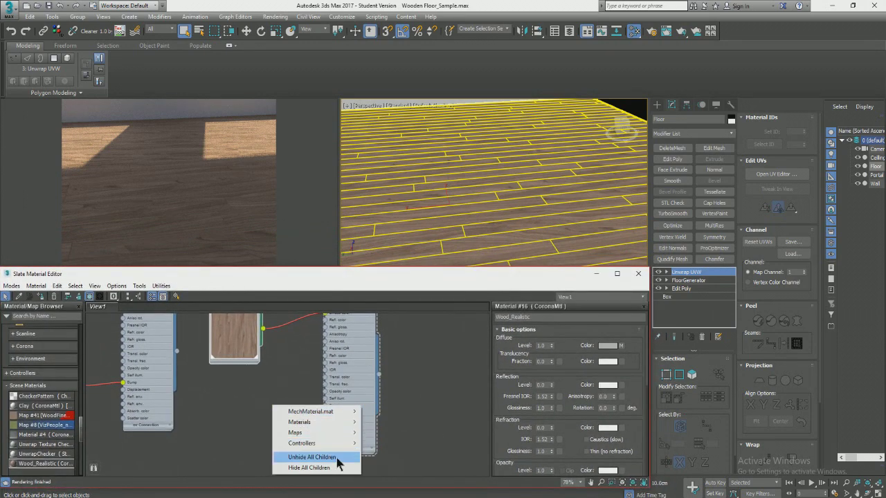
mouse_move(304, 433)
mouse_move(388, 433)
left_click(450, 10)
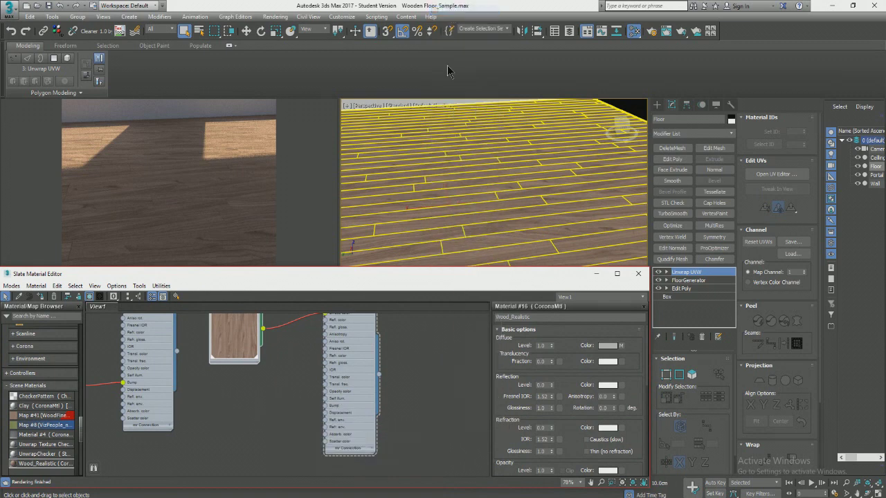
left_click_drag(566, 179, 564, 207)
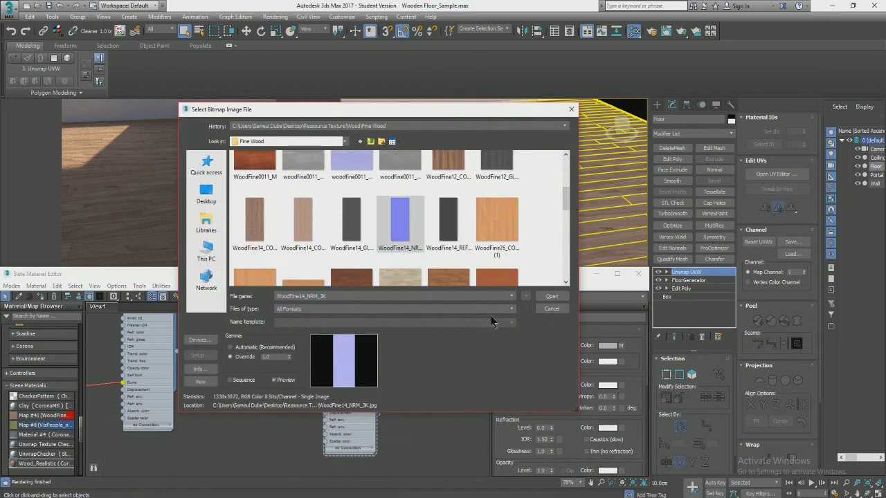
left_click(553, 296)
left_click_drag(271, 404, 227, 404)
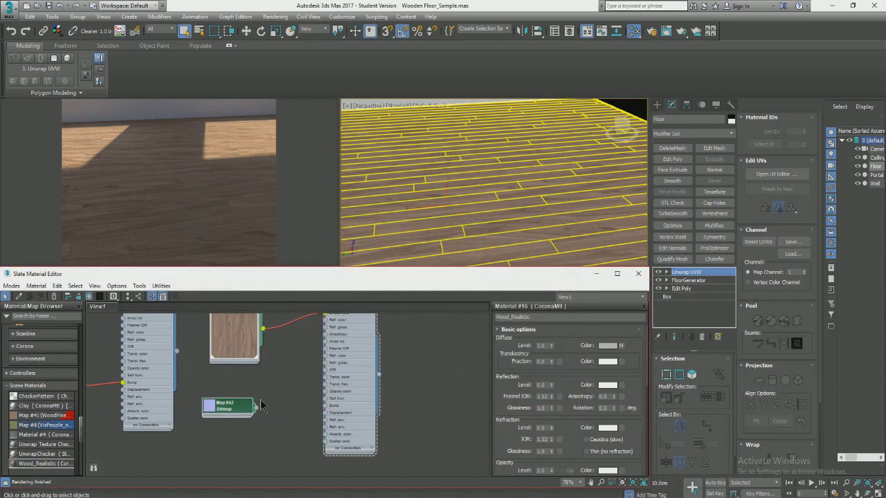
Step: Make room beside the wood bitmap and route it through a new Output map into Wood_Realistic's Refl. gloss
scroll(253, 404, "up", 2)
middle_click_drag(253, 405, 284, 443)
scroll(284, 442, "down", 1)
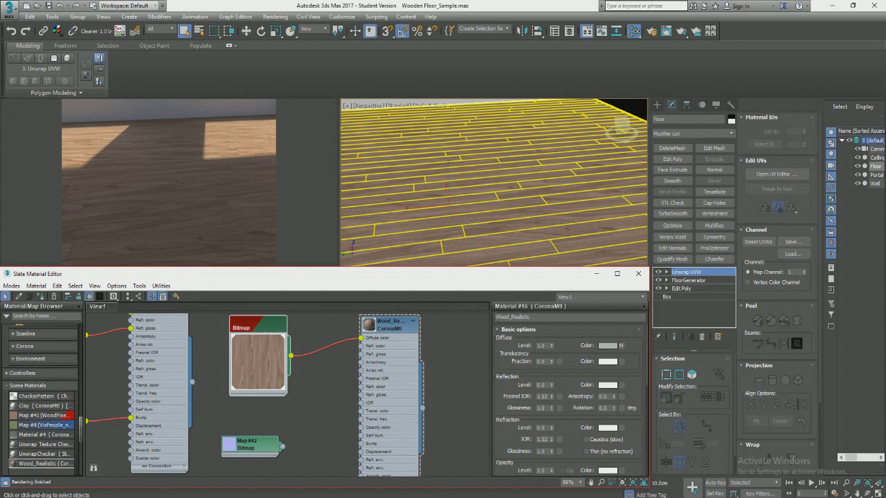
left_click_drag(260, 323, 227, 323)
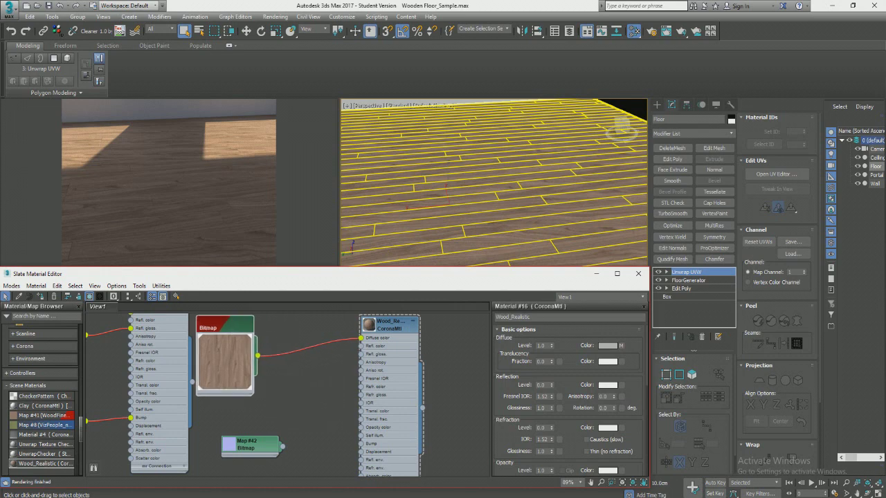
right_click(277, 380)
mouse_move(325, 408)
mouse_move(418, 413)
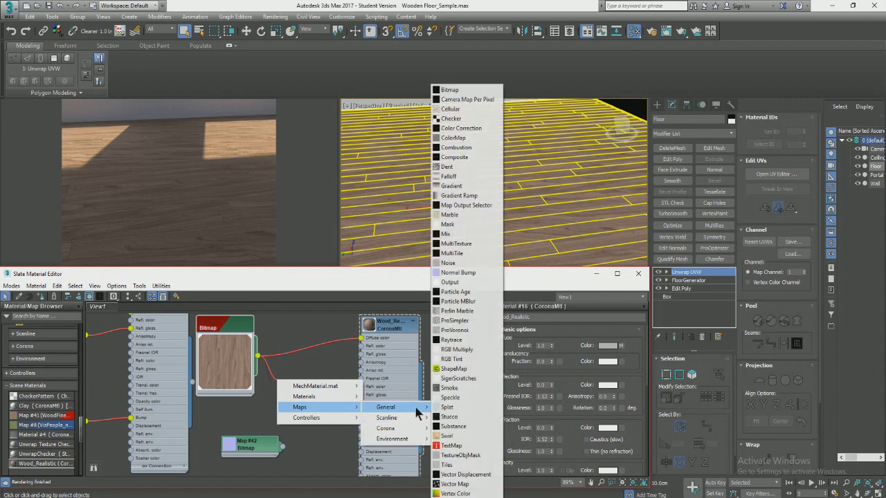
left_click(450, 281)
left_click_drag(258, 355, 361, 338)
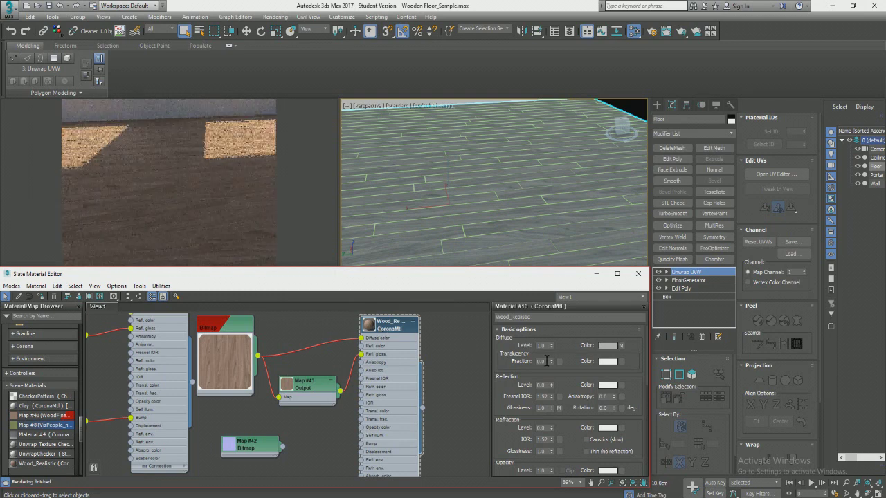
Step: Set Wood_Realistic's Reflection Level to 1 and open the Output map's parameters
left_click(542, 385)
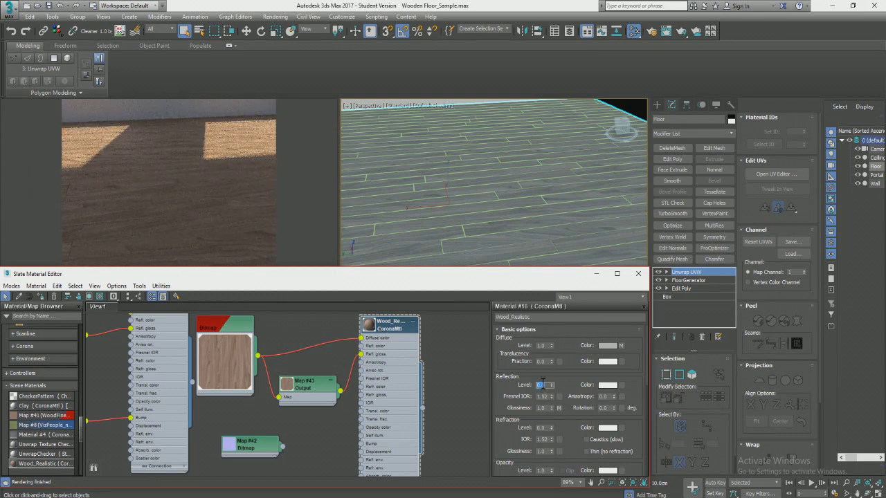
type("1")
key("Return")
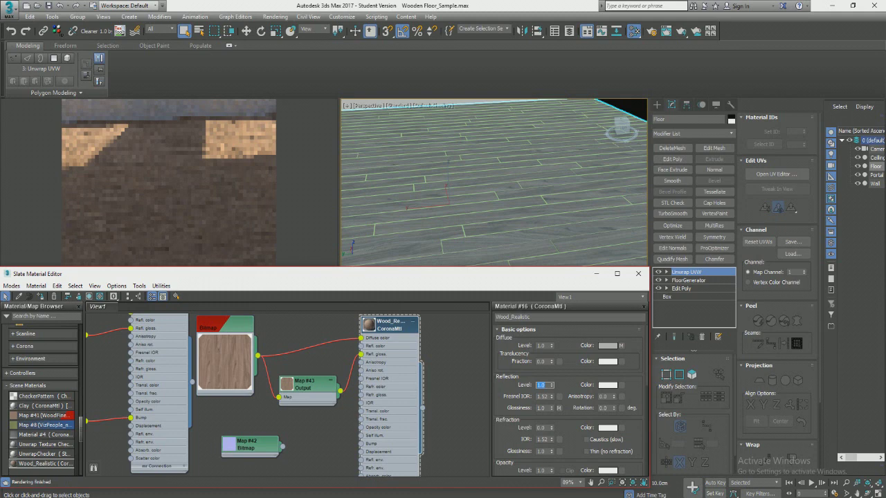
left_click(305, 382)
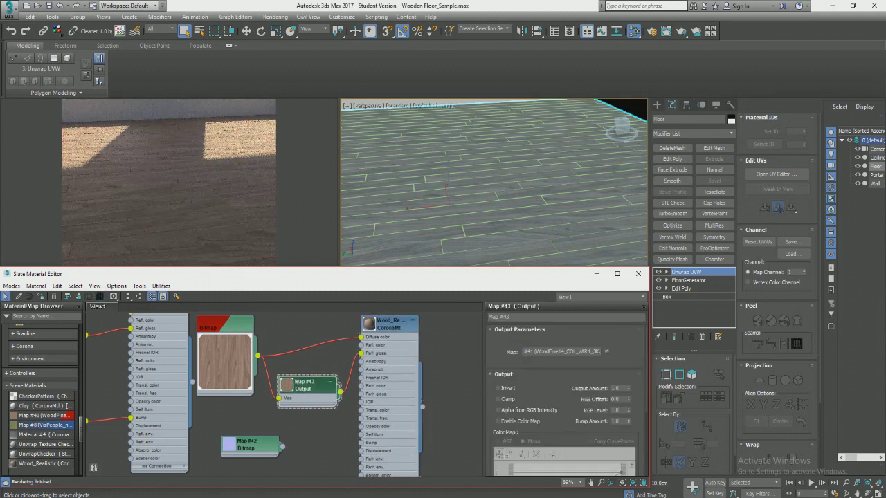
Step: Try RGB Levels of 7, 5 and 4 on the Output map driving Wood_Realistic's reflection glossiness
double_click(615, 410)
key("Return")
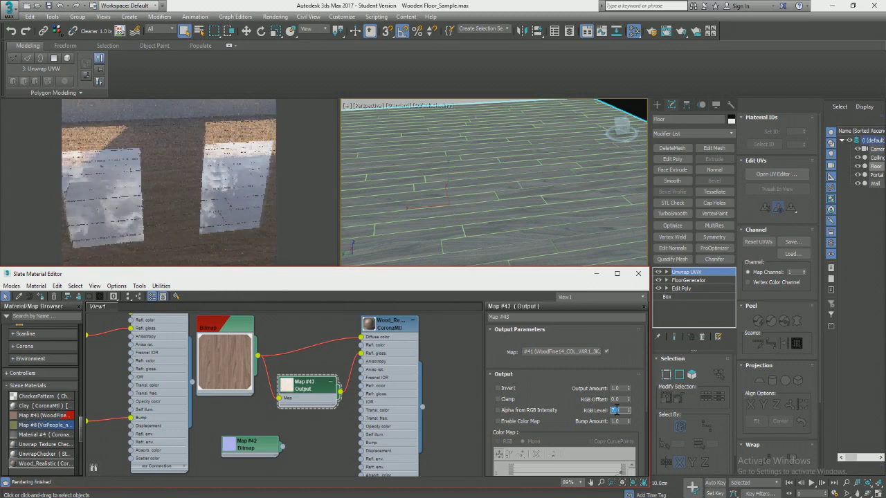
type("5")
key("Return")
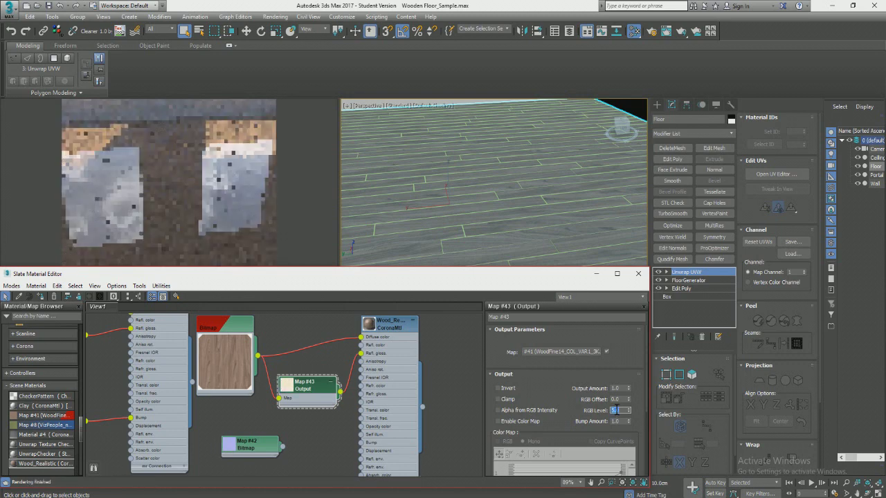
type("4")
key("Return")
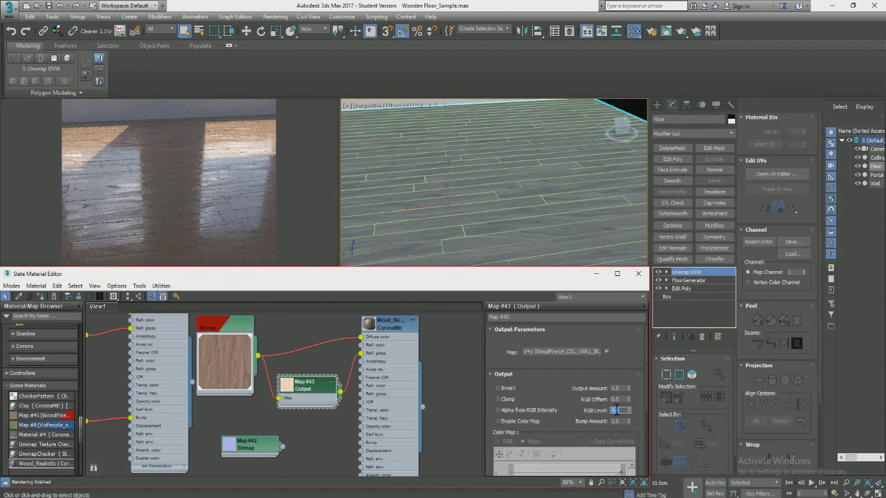
Step: Set the Output map's RGB Level to 3 and its RGB Offset to 0.1
type("5")
key("Return")
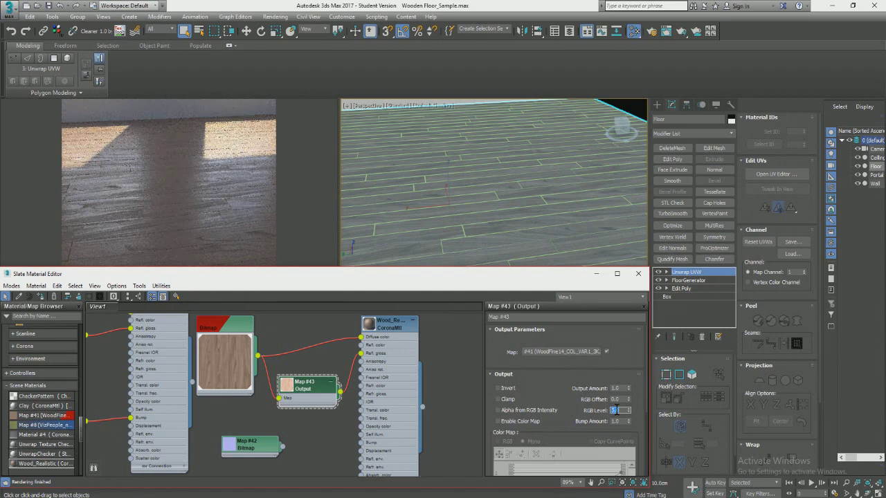
type("3")
left_click(614, 399)
type("0.1")
left_click(613, 409)
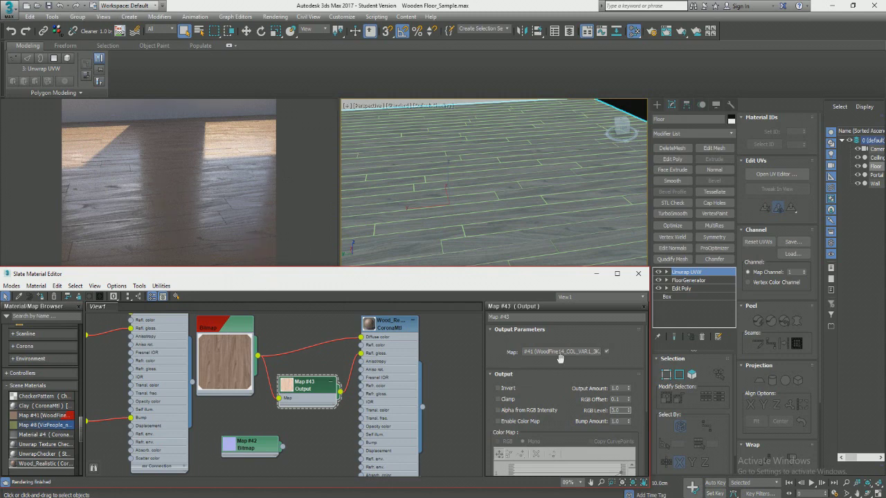
key("Return")
Step: Route the normal-texture bitmap through a new CoronaNormal map into Wood_Realistic's Bump input
scroll(362, 361, "down", 2)
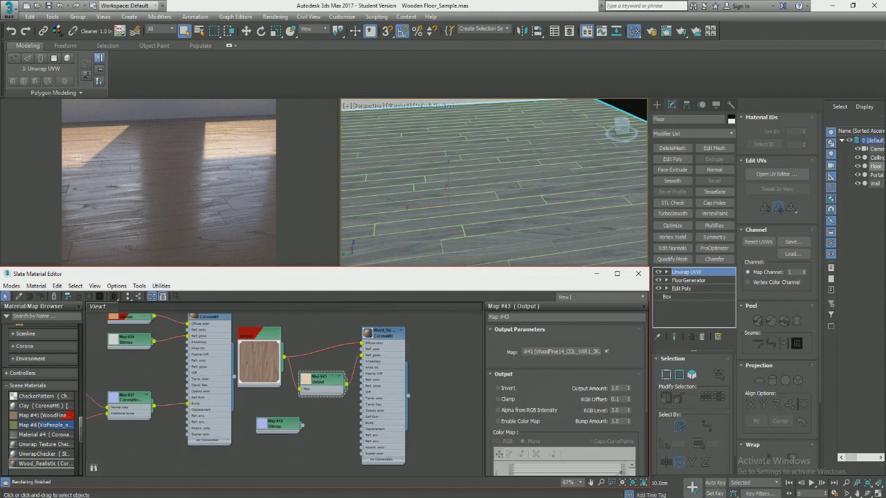
scroll(384, 443, "up", 3)
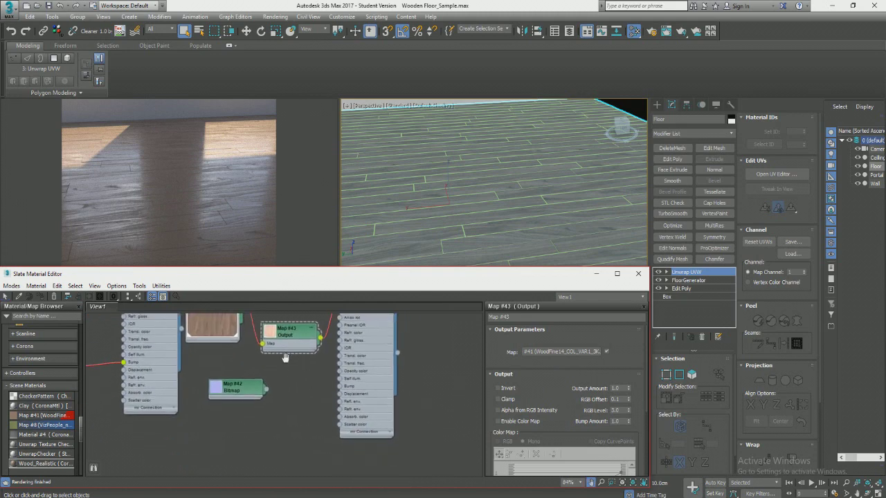
left_click_drag(222, 389, 279, 419)
mouse_move(318, 436)
mouse_move(388, 454)
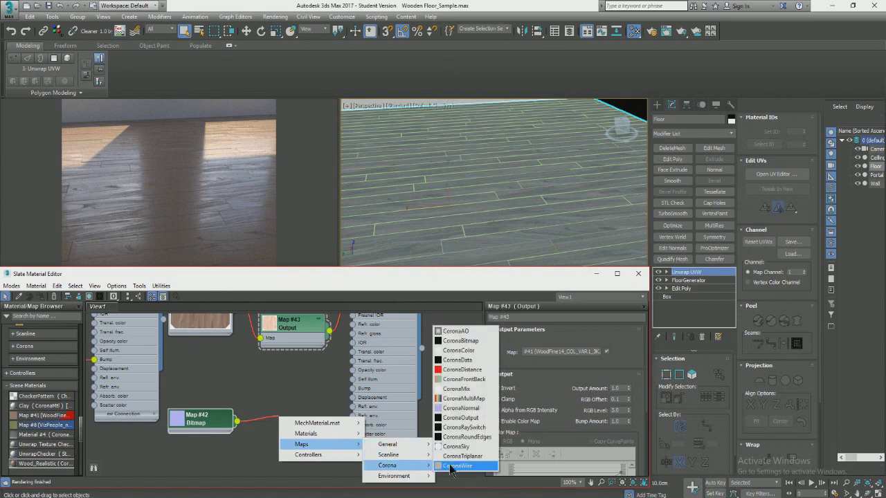
left_click(463, 408)
left_click(318, 432)
left_click_drag(278, 418, 352, 388)
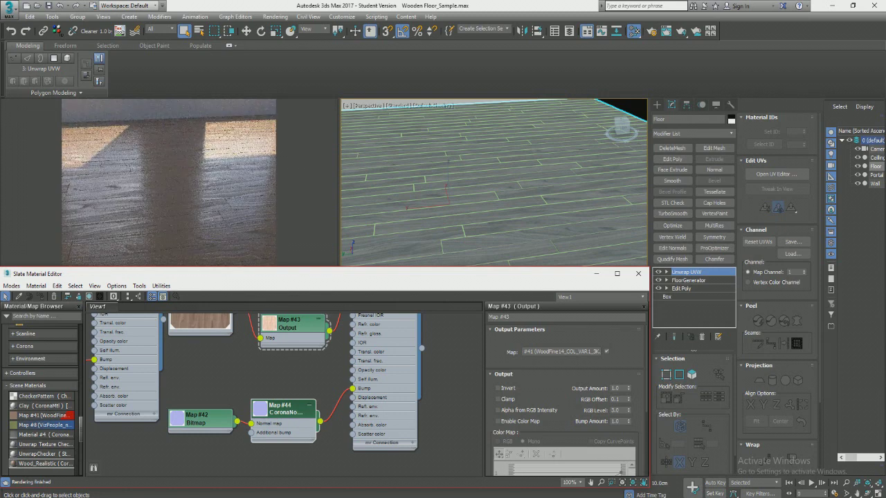
Step: Set the Bump amount of Wood_Realistic to 0.5
double_click(375, 378)
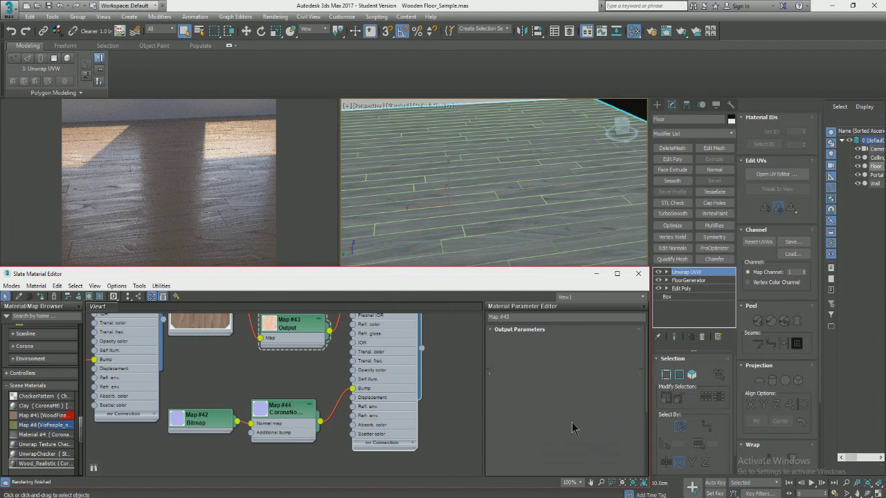
scroll(573, 425, "down", 5)
scroll(573, 424, "down", 4)
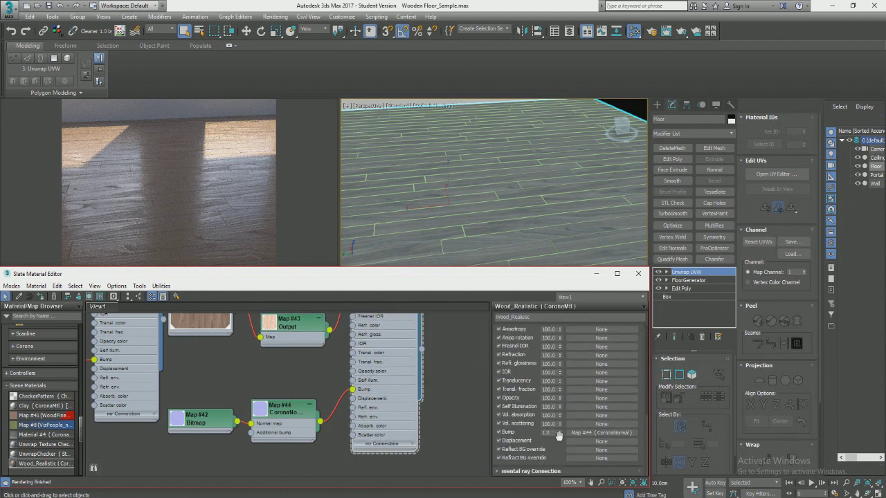
double_click(547, 433)
key("Return")
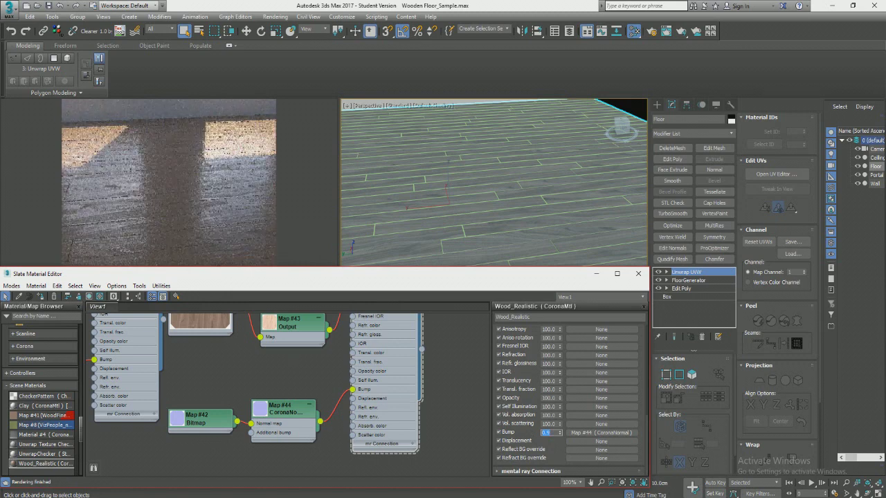
Step: Rearrange the Wood_Realistic, Output, CoronaNormal and bitmap nodes, leaving free space above the wood bitmap for more maps
middle_click_drag(296, 313, 292, 346)
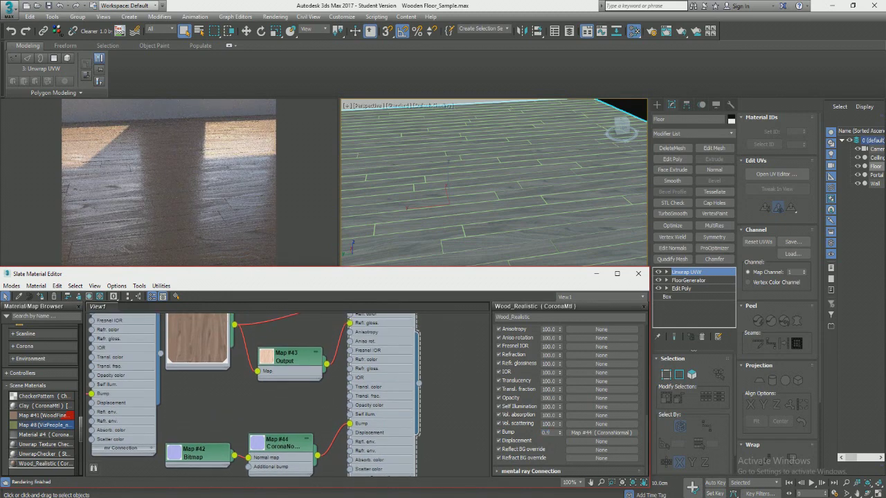
middle_click_drag(312, 366, 292, 389)
scroll(314, 409, "down", 2)
left_click_drag(349, 323, 413, 316)
left_click_drag(268, 449, 296, 442)
left_click_drag(273, 382, 295, 405)
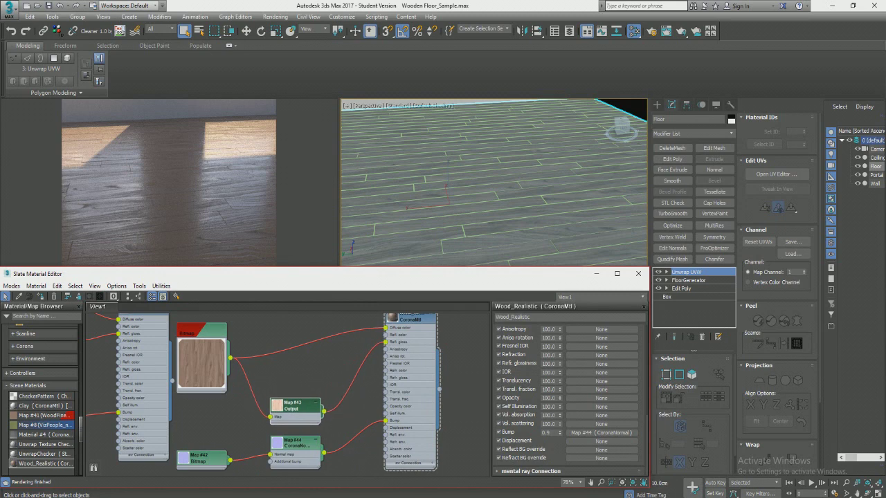
left_click_drag(201, 457, 221, 457)
left_click_drag(291, 404, 291, 374)
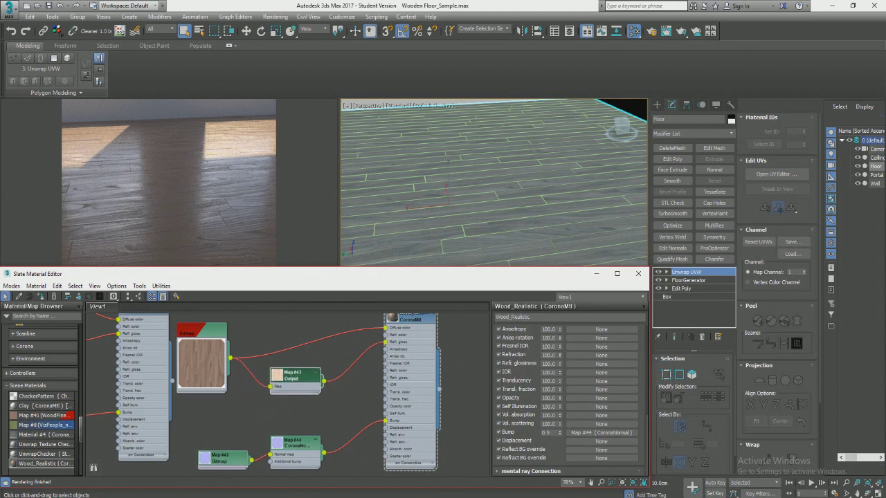
middle_click_drag(319, 360, 319, 418)
left_click_drag(144, 365, 122, 351)
left_click_drag(230, 416, 232, 467)
left_click_drag(300, 398, 210, 328)
right_click(210, 335)
mouse_move(232, 356)
mouse_move(323, 356)
left_click(398, 187)
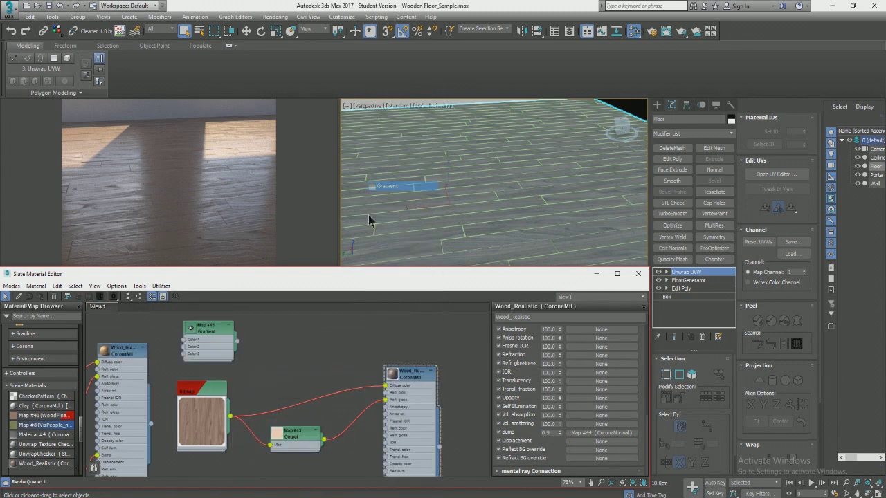
key("Delete")
Step: Add a Gradient Ramp map near the wood bitmap node
right_click(218, 363)
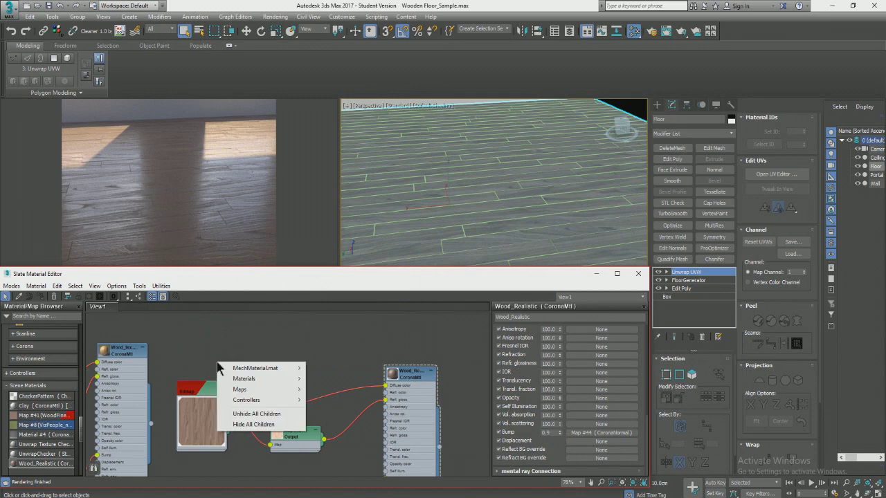
mouse_move(266, 386)
mouse_move(330, 389)
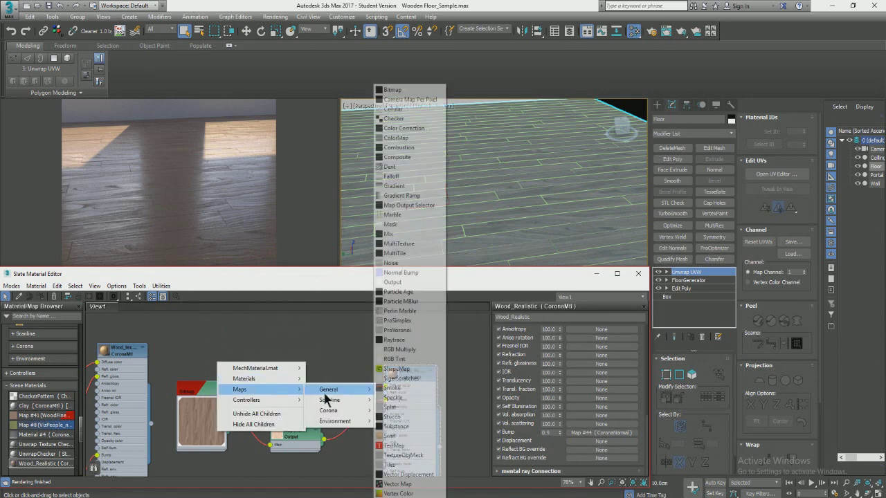
left_click(411, 196)
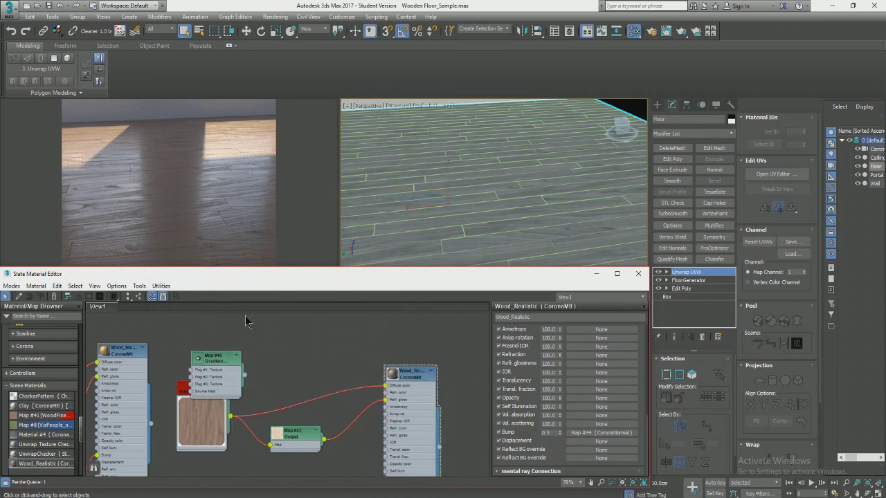
Step: Add a CoronaMix map above the Output node and line up the Gradient Ramp, CoronaMix and Output nodes
right_click(317, 357)
mouse_move(385, 386)
mouse_move(432, 405)
left_click(509, 330)
left_click_drag(311, 349, 296, 358)
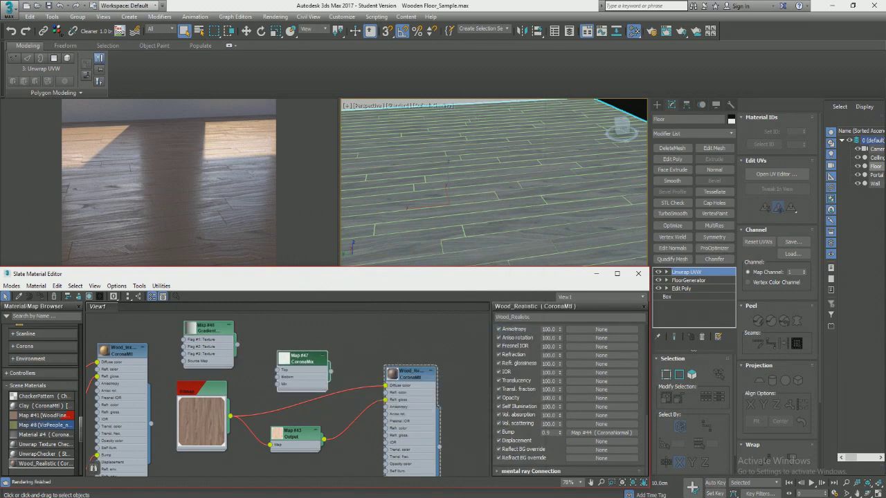
mouse_move(290, 433)
left_mouse_down()
mouse_move(306, 432)
mouse_move(290, 426)
left_mouse_up()
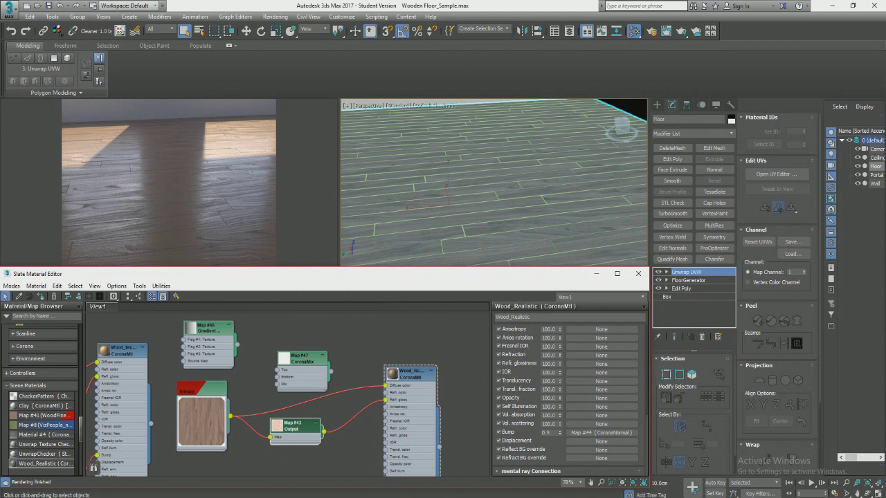
left_click_drag(303, 367, 297, 367)
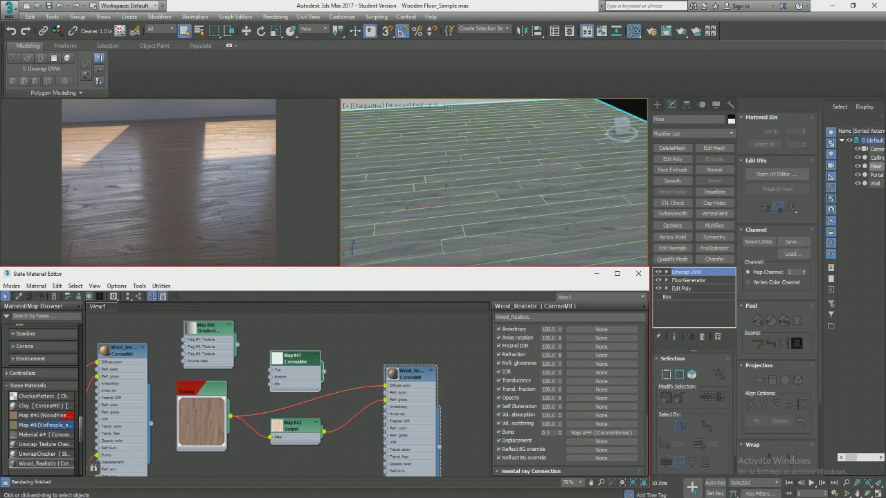
left_click_drag(208, 326, 201, 325)
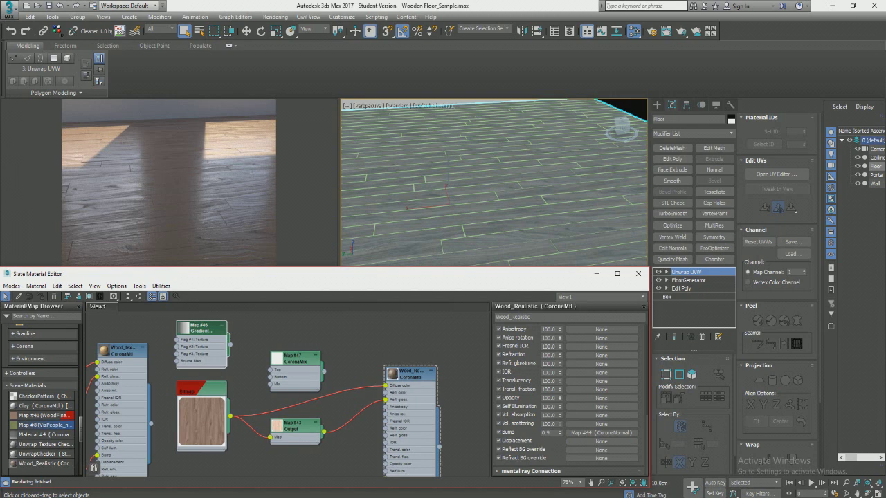
Step: Enable the wood bitmap's output color map in RGB mode and leave only the red channel active for editing
double_click(201, 419)
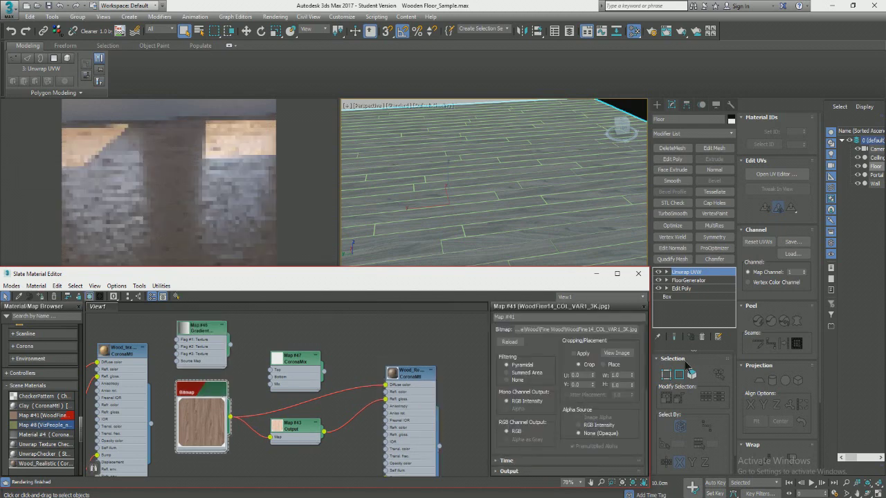
left_click(572, 470)
scroll(552, 385, "up", 2)
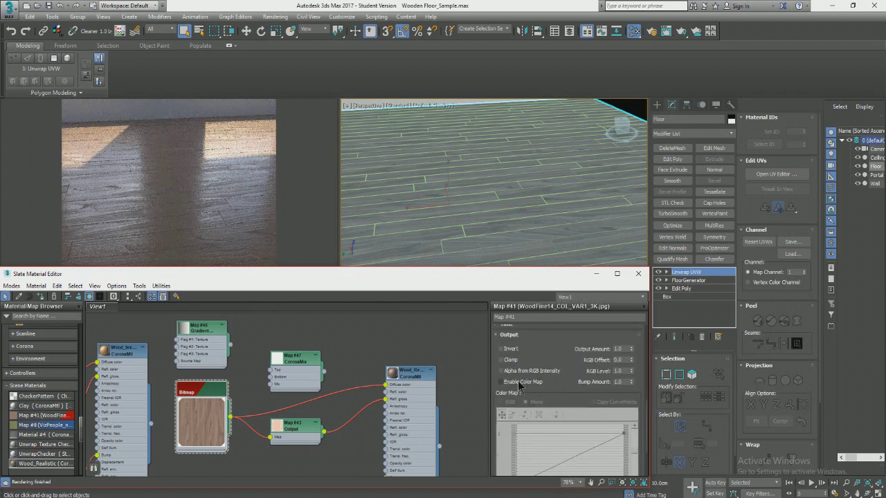
left_click(522, 382)
left_click(511, 403)
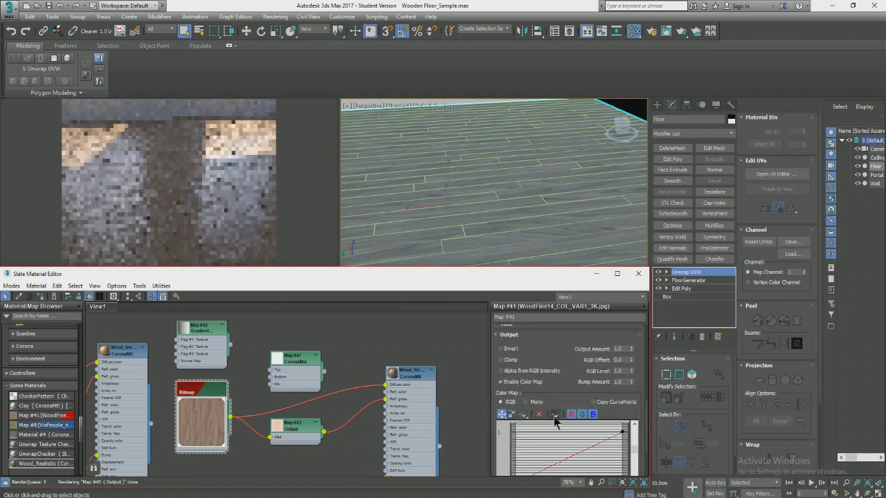
left_click(583, 415)
left_click(593, 415)
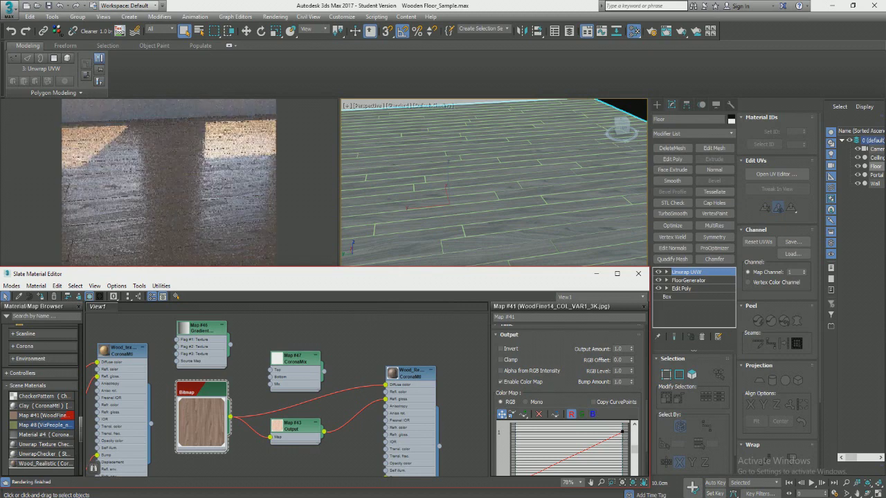
Step: Add a point near the upper end of the red curve and raise it to brighten the reds
left_click(524, 414)
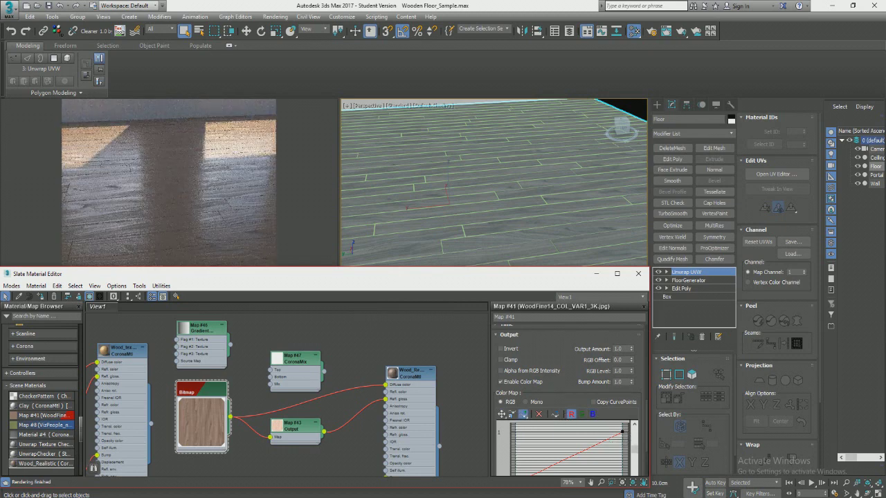
left_click(607, 439)
left_click(502, 414)
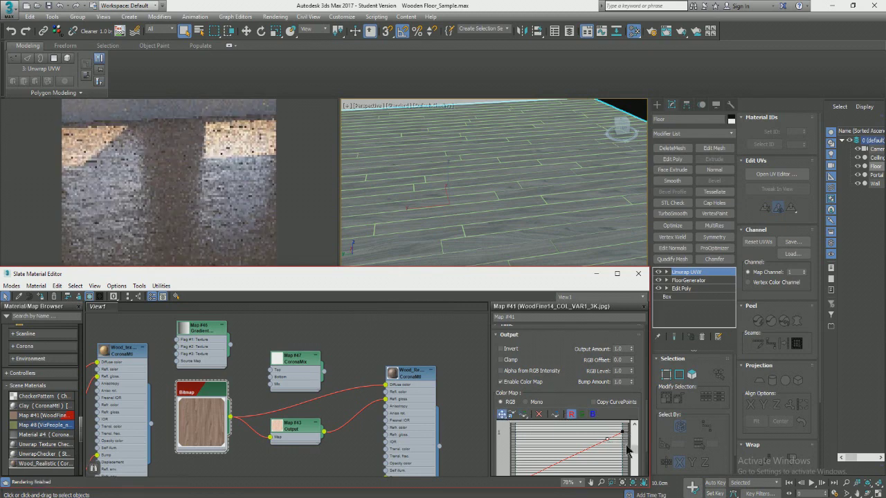
left_click_drag(607, 439, 604, 432)
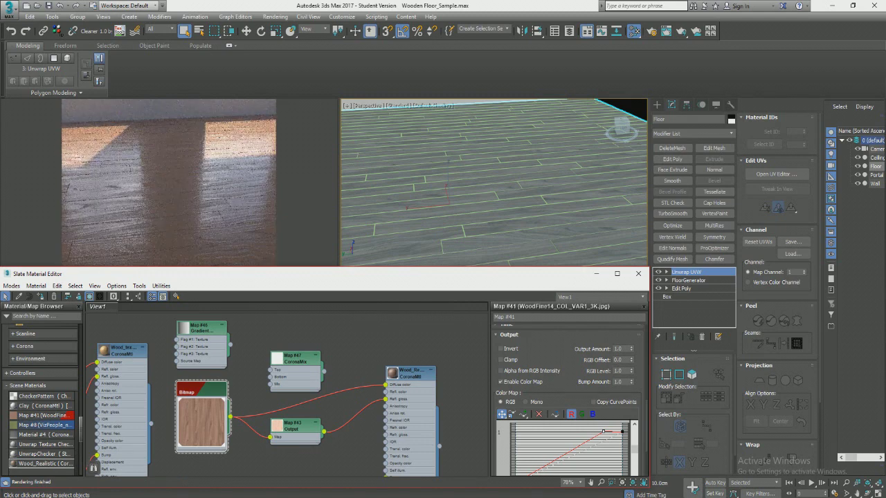
left_click_drag(604, 432, 647, 462)
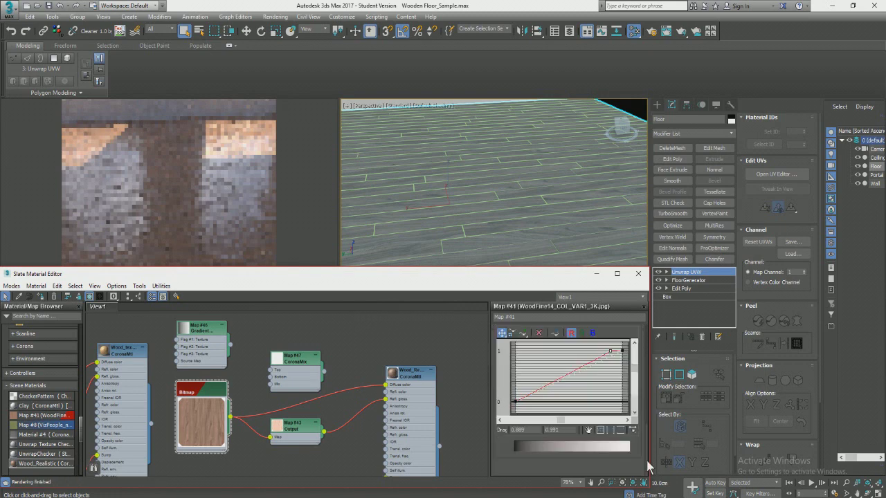
Step: Place the added red curve point precisely at 0.915 horizontally and 1.0 vertically
double_click(532, 430)
type("0.915")
key("Return")
double_click(560, 430)
type("1")
key("Return")
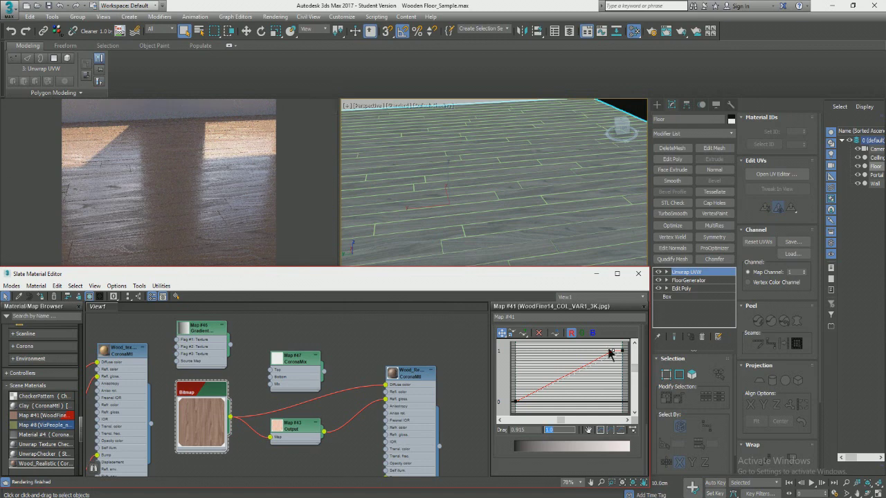
Step: Connect the Gradient Ramp to the CoronaMix's Top input and the wood bitmap to its Bottom input
left_click_drag(633, 360, 636, 365)
scroll(263, 398, "up", 1)
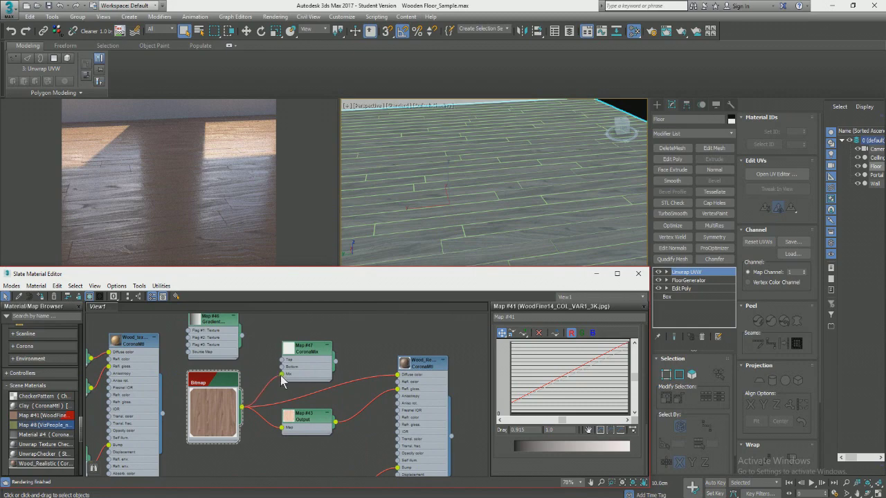
left_click_drag(242, 337, 311, 355)
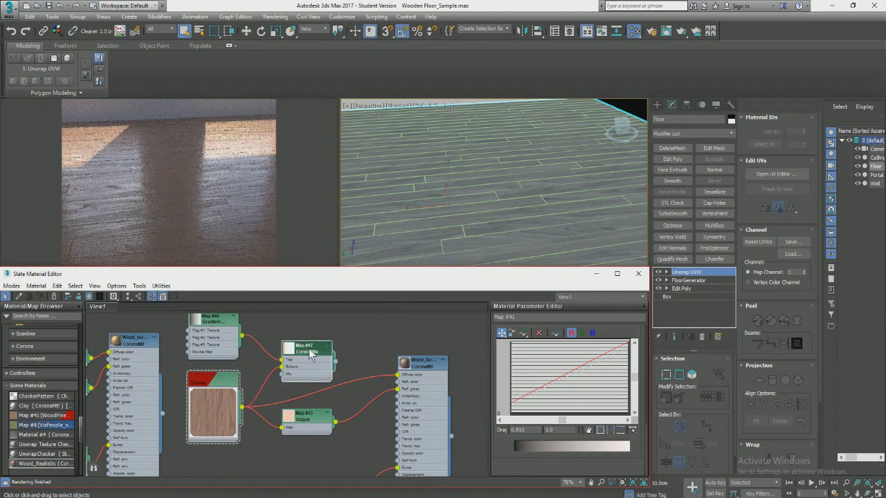
Step: Set the CoronaMix map's mix operation to Overlay and its mix amount to 0.15
double_click(311, 355)
left_click(558, 350)
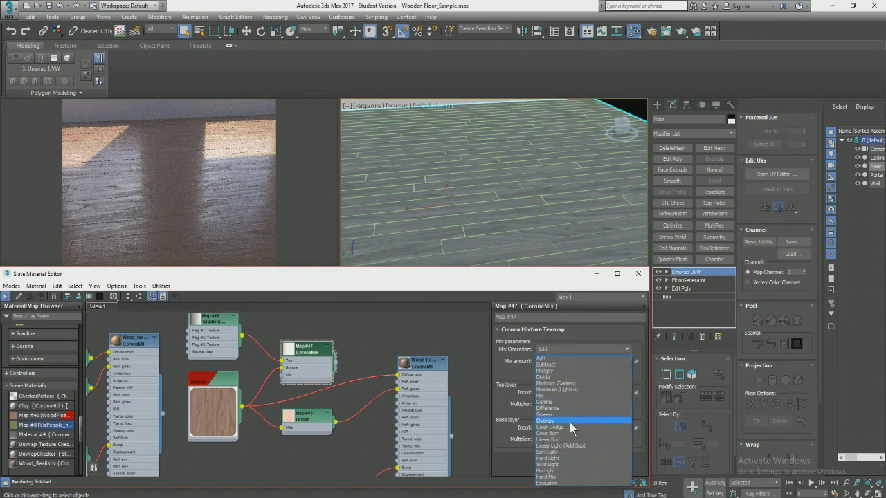
left_click(571, 422)
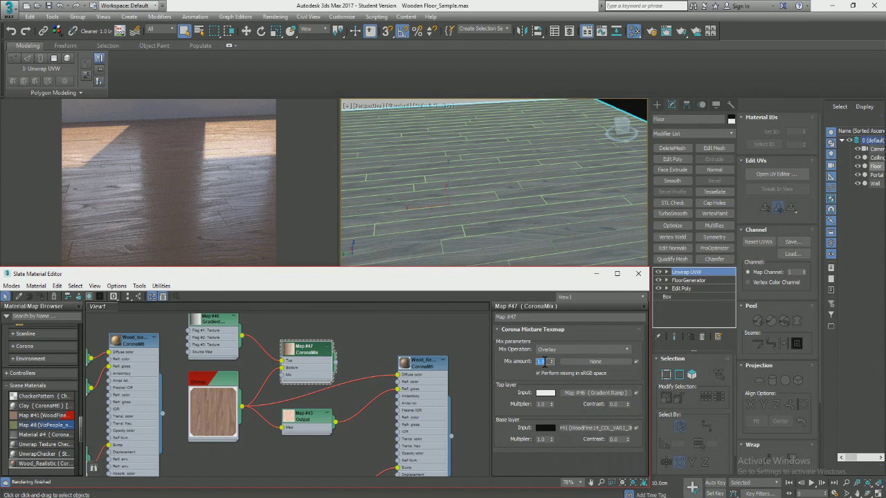
key("BackSpace")
key("Return")
Step: Connect the CoronaMix output to Wood_Realistic's Diffuse color and display the shaded material on the floor in the viewport
left_click_drag(335, 361, 403, 379)
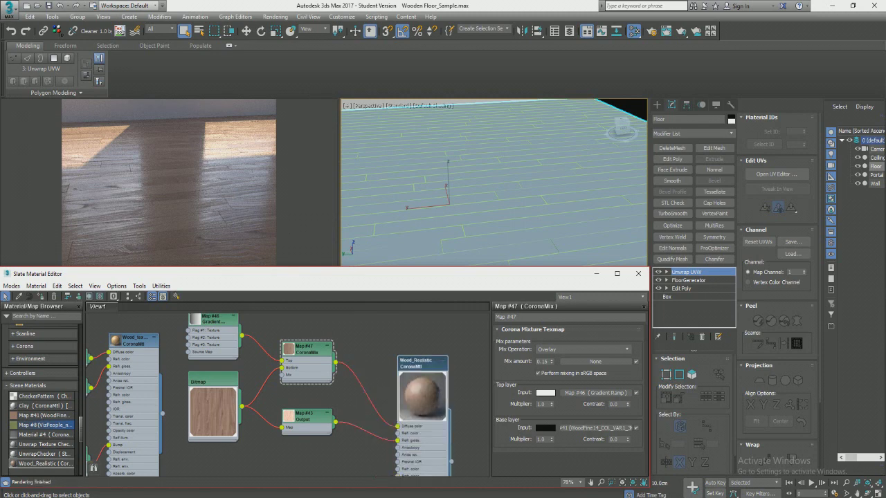
right_click(412, 363)
left_click(447, 132)
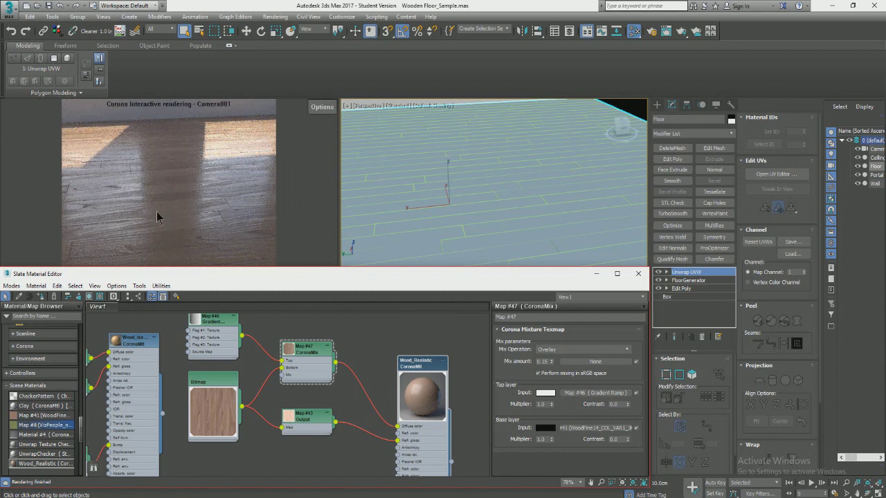
double_click(424, 367)
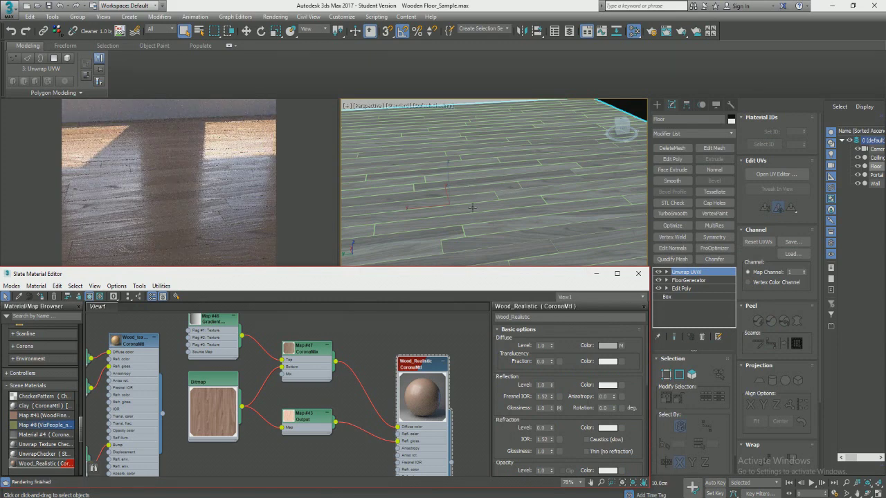
left_click(514, 204)
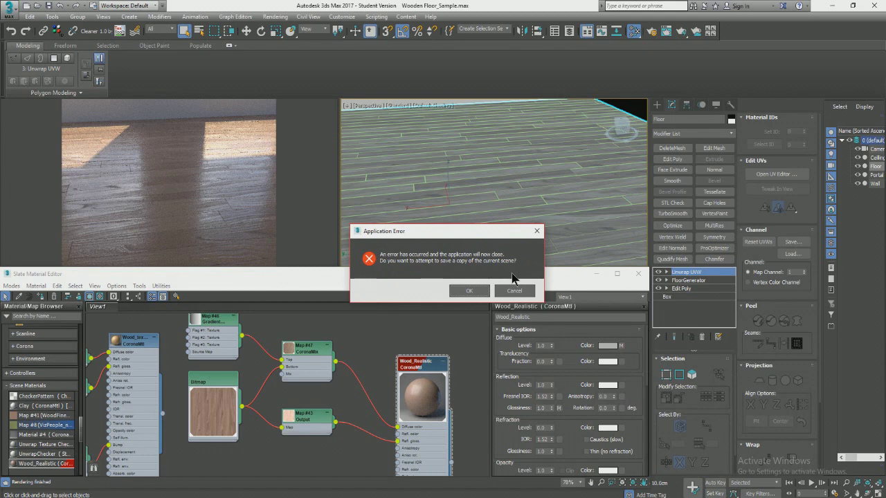
Step: Save a recovery copy of the scene and let the application close
left_click(465, 291)
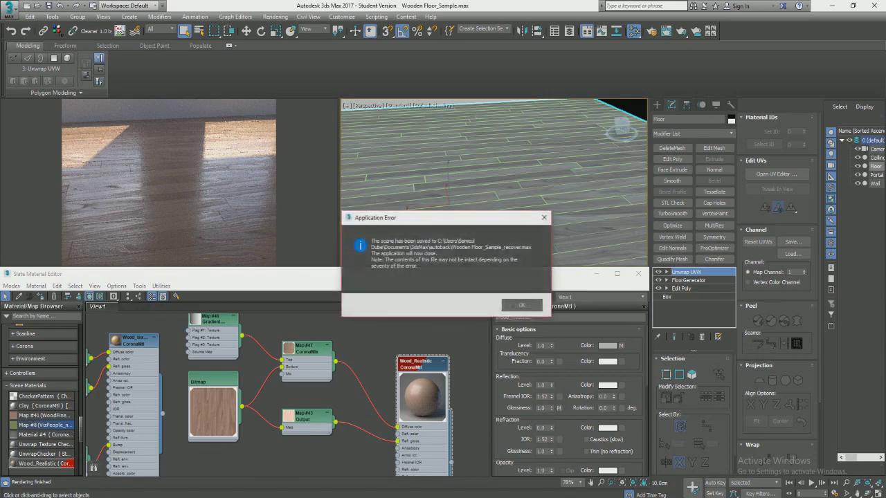
left_click(497, 307)
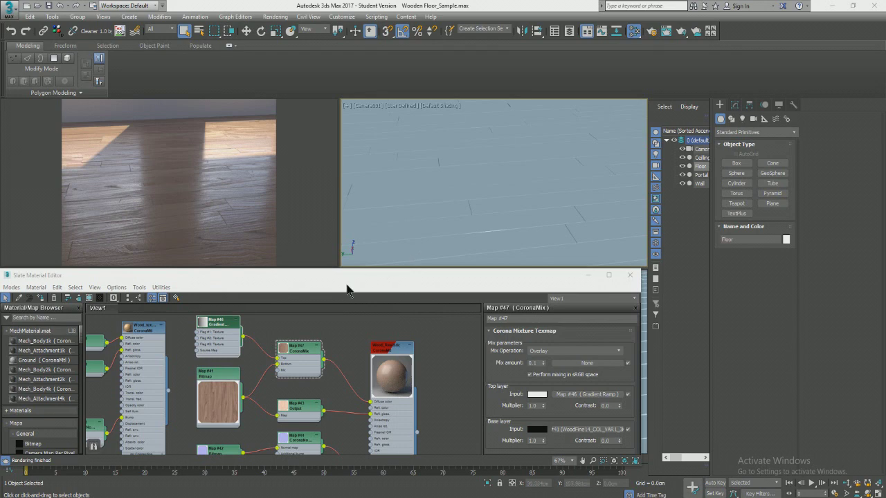
Step: Tidy the node graph by moving the Output map up close beneath the CoronaMix node
scroll(277, 359, "up", 3)
middle_click_drag(358, 362, 279, 373)
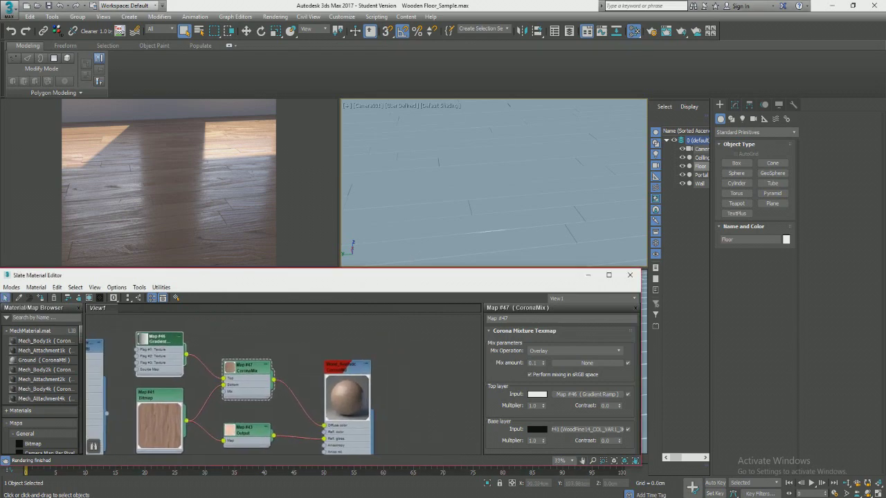
left_click(90, 300)
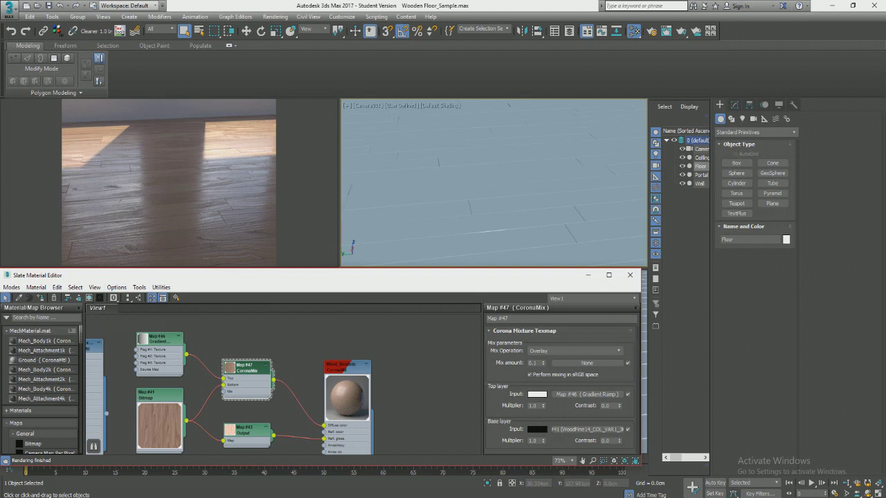
scroll(270, 351, "up", 1)
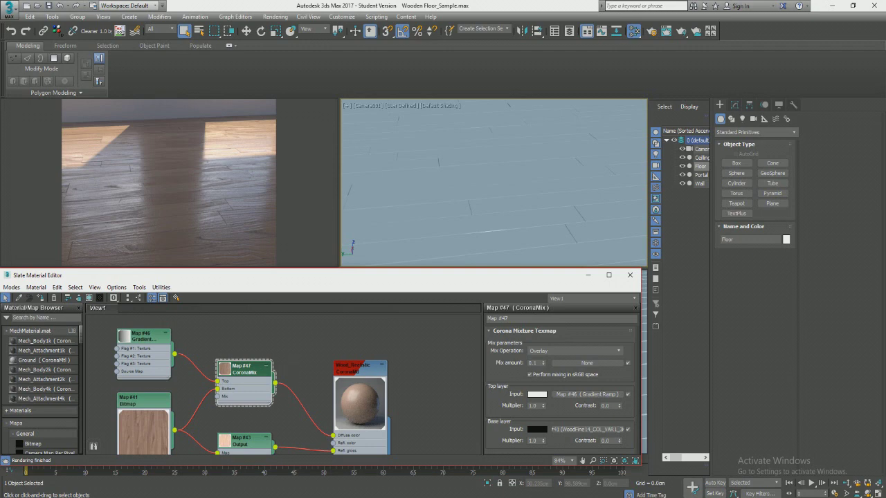
left_click_drag(244, 442, 244, 426)
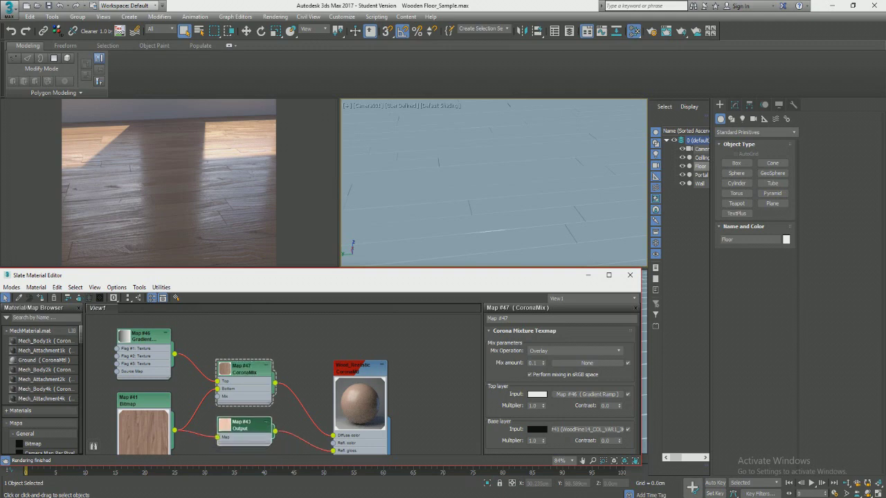
left_click(301, 367)
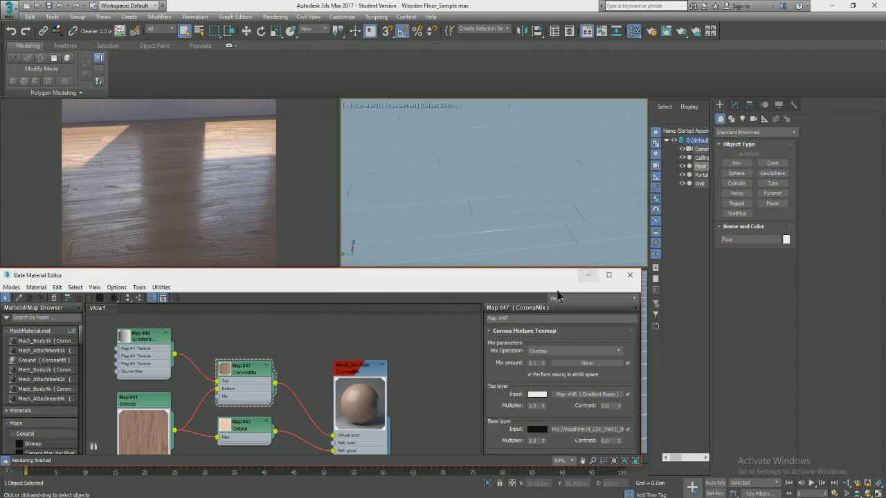
Step: Maximize the camera viewport, switch it to Perspective and frame the floor with the surrounding walls
left_click(587, 277)
key("alt+w")
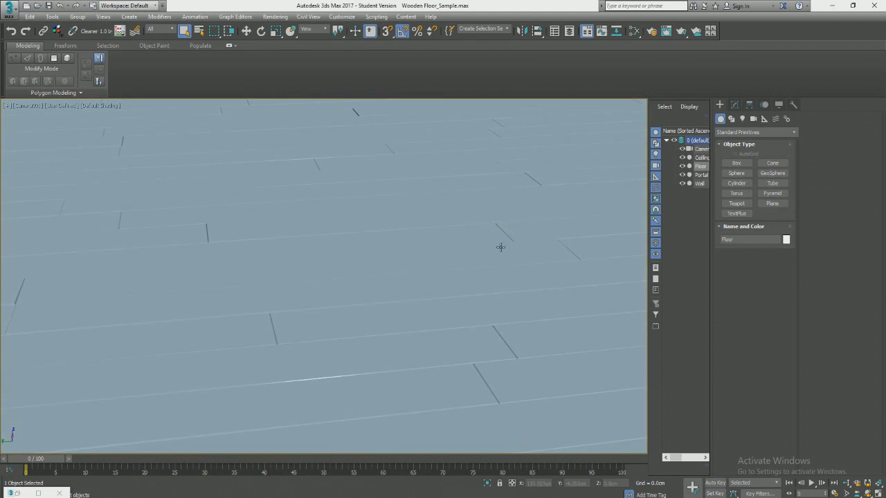
key("p")
scroll(502, 265, "down", 4)
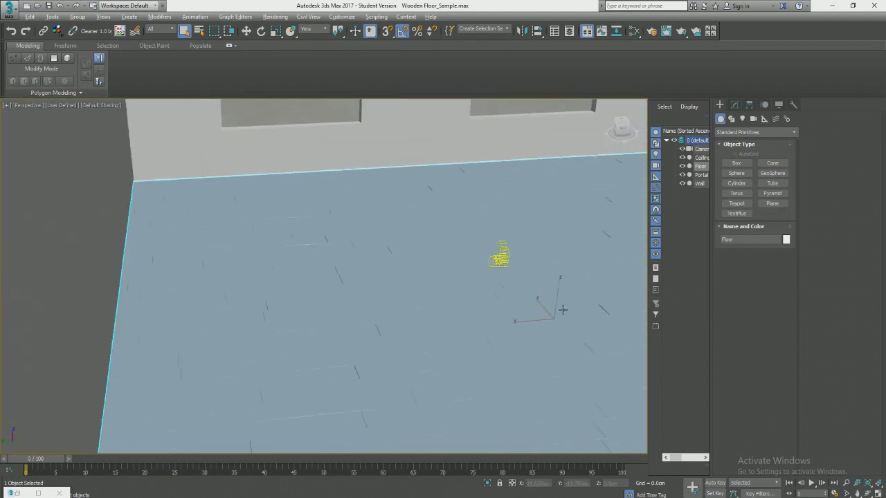
middle_click_drag(564, 309, 460, 288, "alt")
Step: Reopen the material editor and show the Wood_Realistic material shaded in the viewport
key("m")
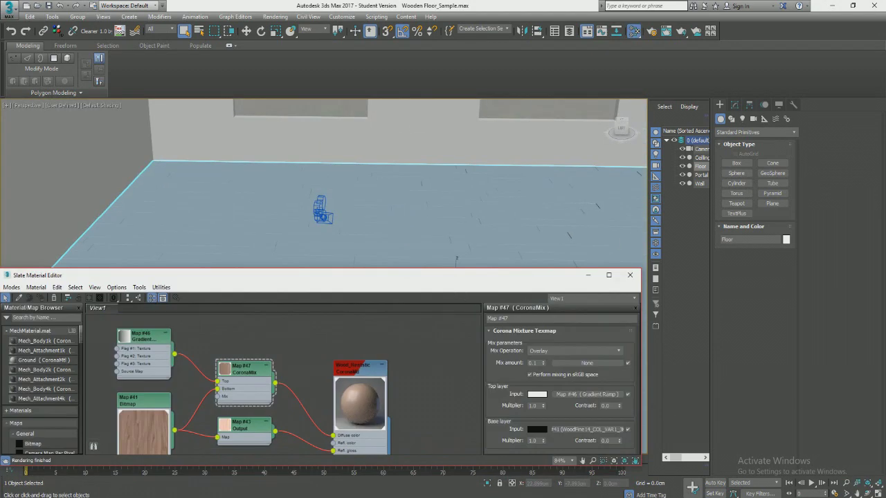
middle_click_drag(242, 375, 328, 381)
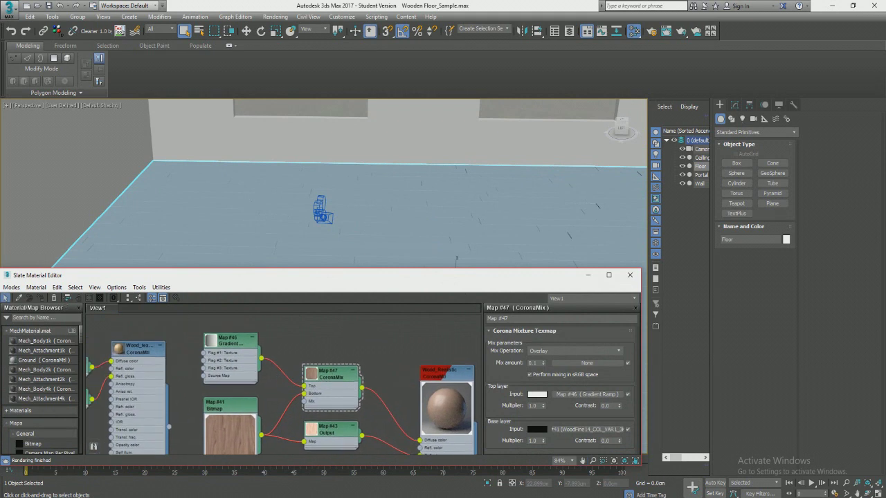
double_click(446, 374)
left_click(90, 299)
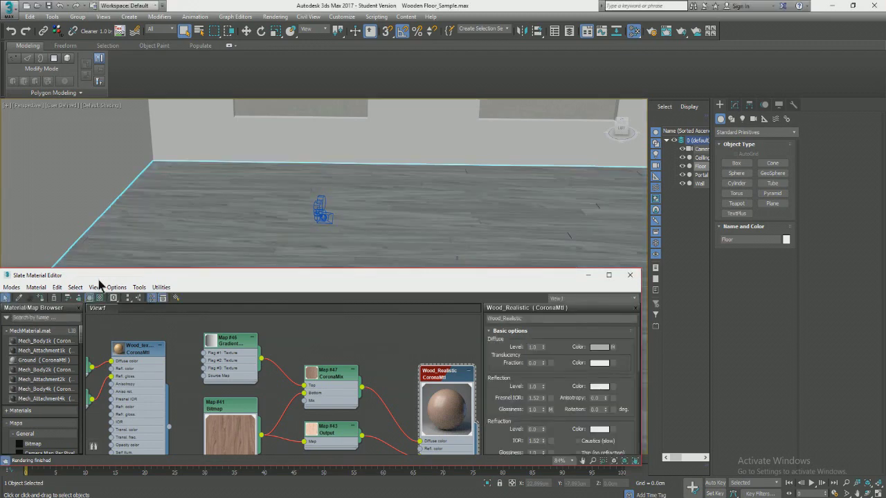
Step: Bring up the floor's modifiers and examine the wood texture across its planks from several angles and distances
scroll(469, 184, "down", 5)
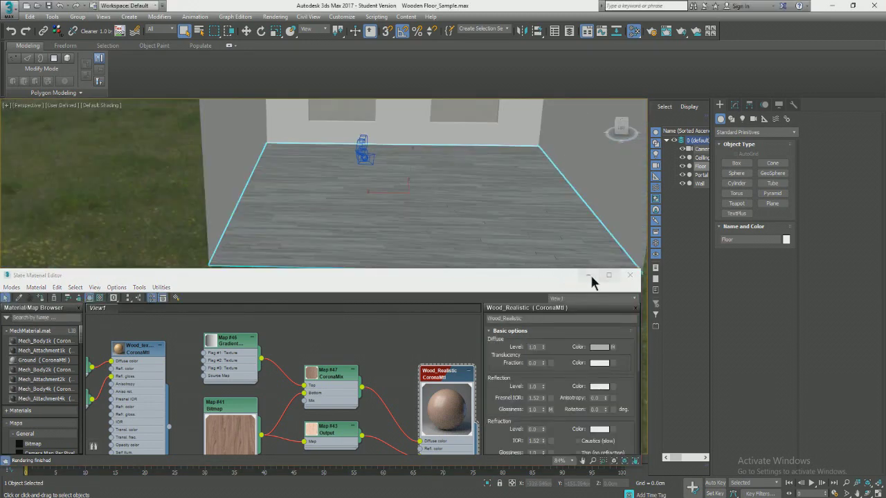
left_click(588, 275)
mouse_move(516, 245)
middle_mouse_down("alt")
mouse_move(484, 237)
mouse_move(505, 233)
middle_mouse_up("alt")
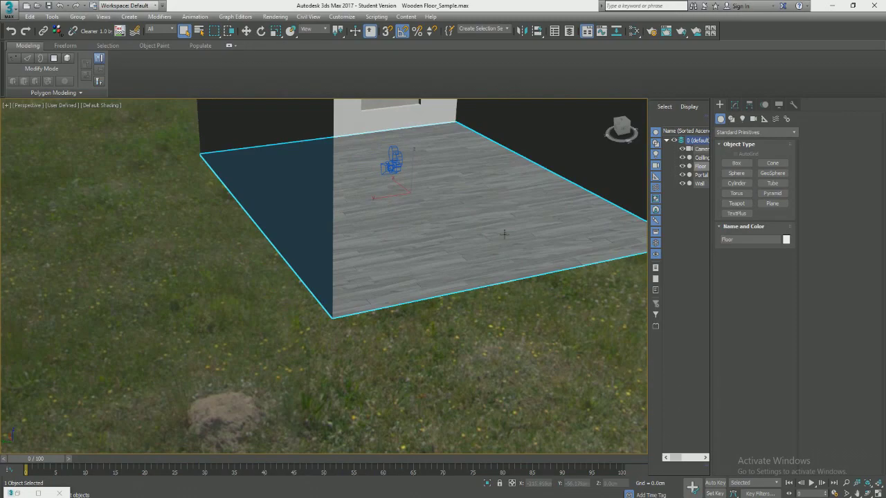
left_click(734, 105)
scroll(458, 231, "up", 10)
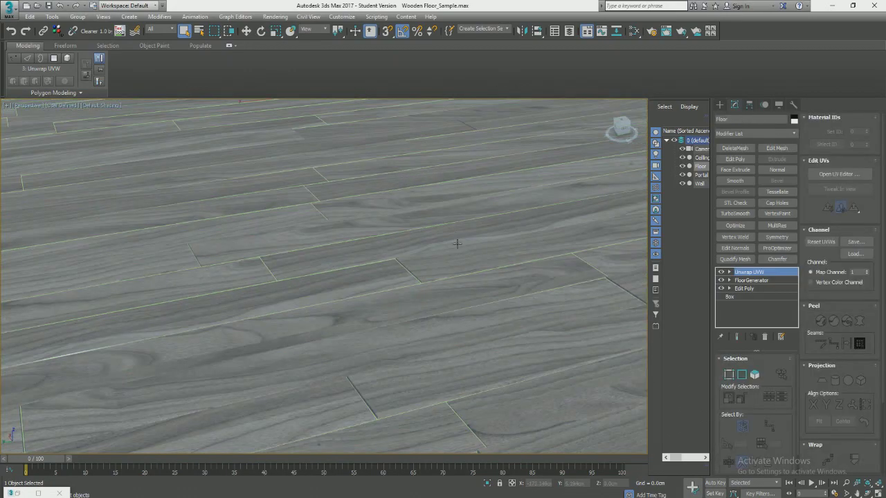
scroll(458, 243, "down", 7)
middle_click_drag(457, 244, 367, 265)
scroll(368, 265, "up", 4)
middle_click_drag(214, 287, 333, 315)
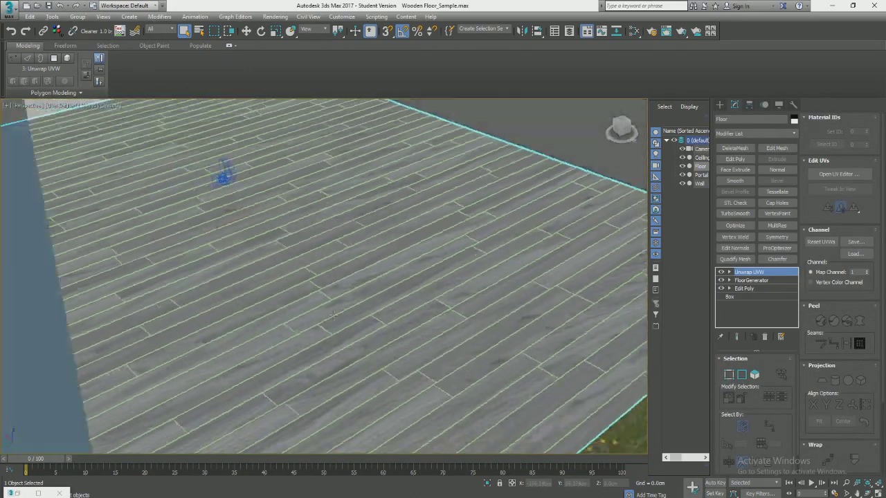
scroll(333, 315, "up", 4)
middle_click_drag(381, 281, 378, 312, "alt")
middle_click_drag(377, 311, 332, 371)
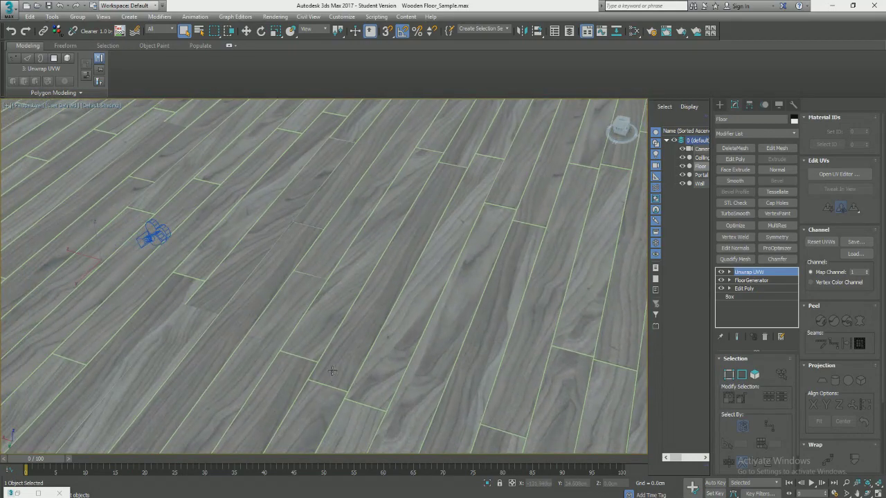
middle_click_drag(353, 282, 364, 279, "alt")
middle_click_drag(414, 268, 350, 263, "alt")
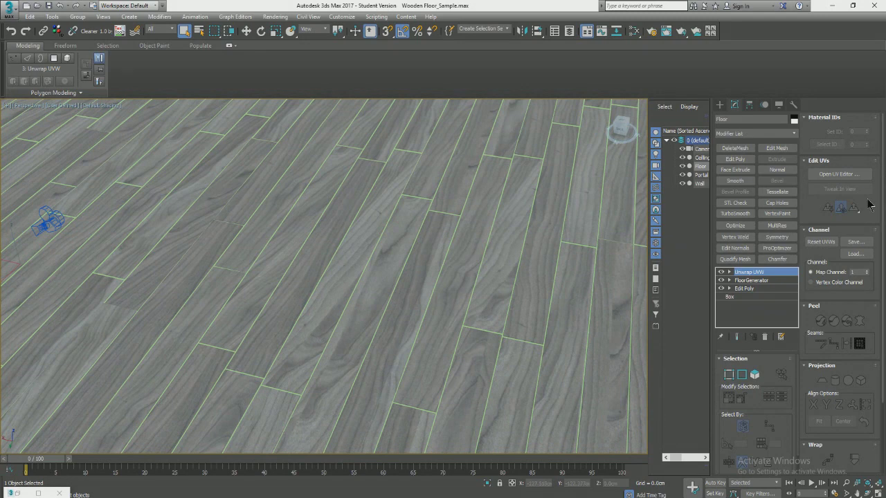
Step: Enter polygon level of the floor's Unwrap UVW, open the UV editor and select a plank to locate its UV shell
key("3")
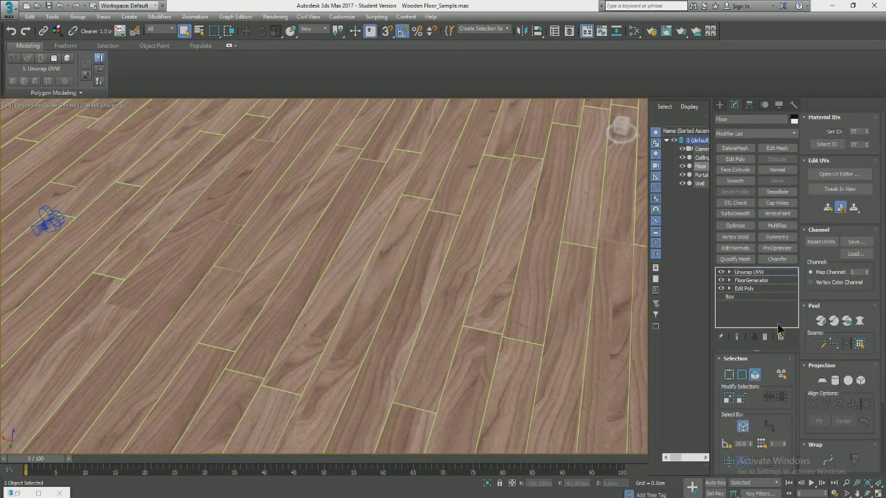
left_click(823, 176)
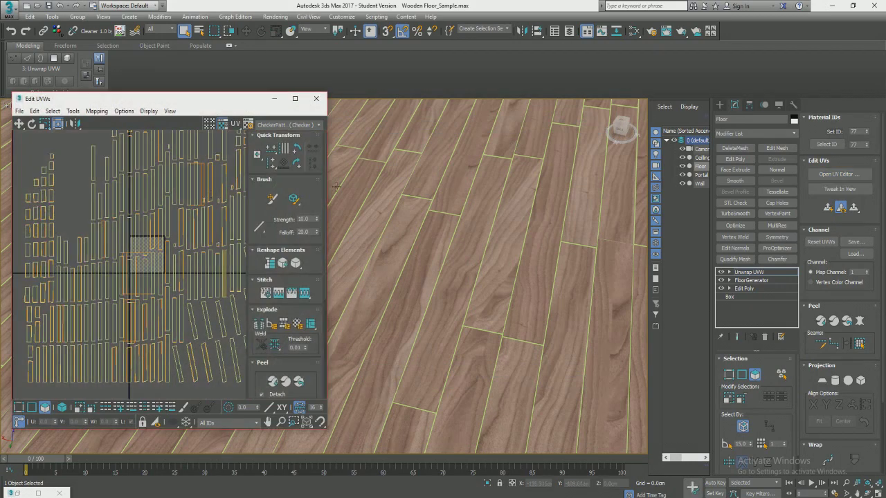
left_click(367, 229)
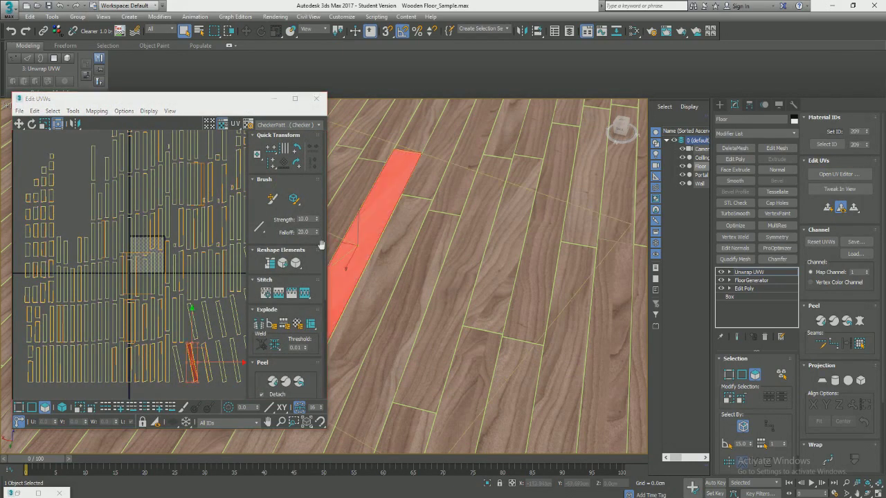
scroll(208, 366, "up", 6)
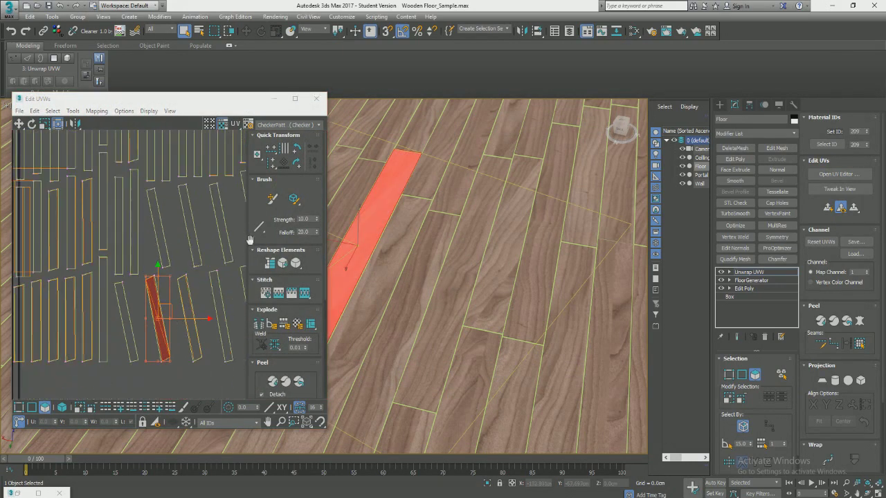
Step: Put the UV editor aside and select the plank whose wood grain shows a texture seam along its length
left_click(275, 98)
middle_click_drag(477, 277, 309, 269, "alt")
left_click(278, 262)
left_click(453, 219)
scroll(332, 218, "up", 3)
mouse_move(334, 218)
middle_mouse_down()
mouse_move(421, 231)
mouse_move(405, 224)
mouse_move(326, 233)
middle_mouse_up()
scroll(327, 233, "up", 2)
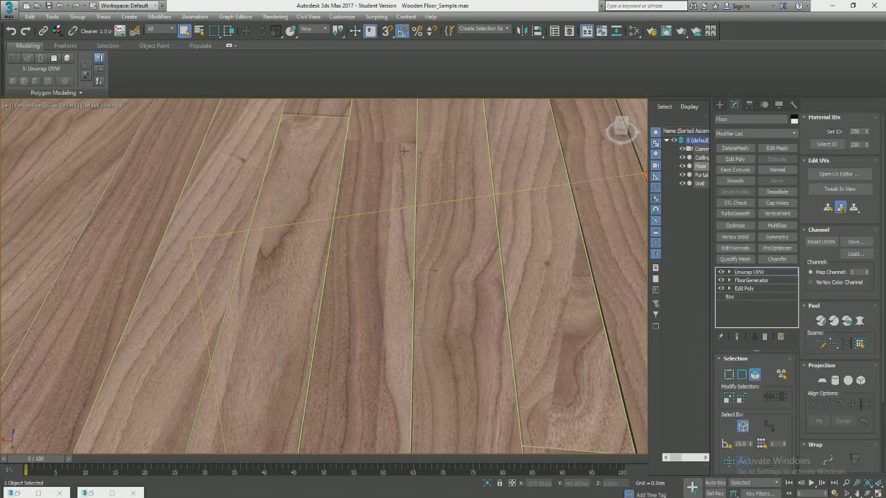
left_click(387, 197)
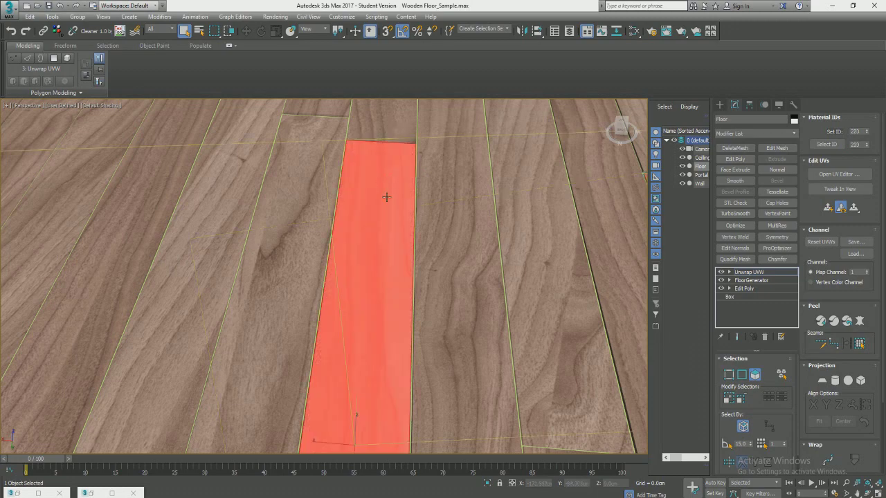
Step: Shift the selected plank's UV shell slightly in the negative U direction to move it off the texture seam, and deselect it
left_click(840, 174)
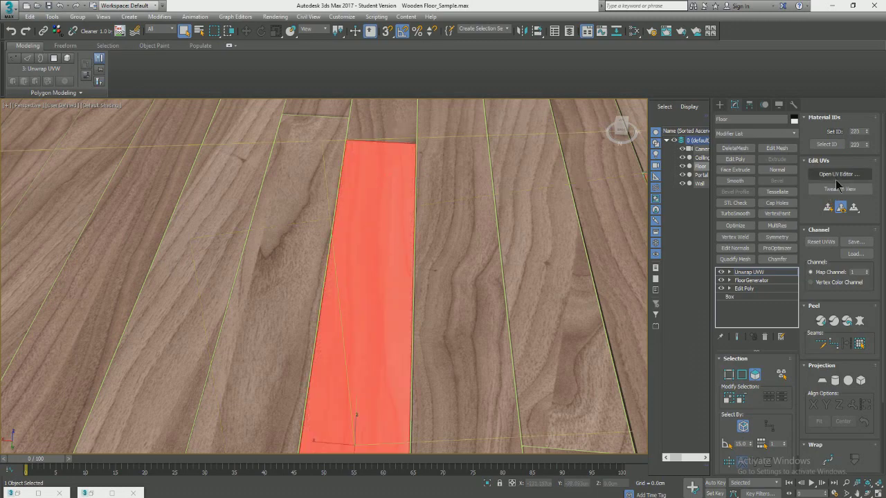
scroll(156, 274, "down", 3)
scroll(157, 269, "up", 3)
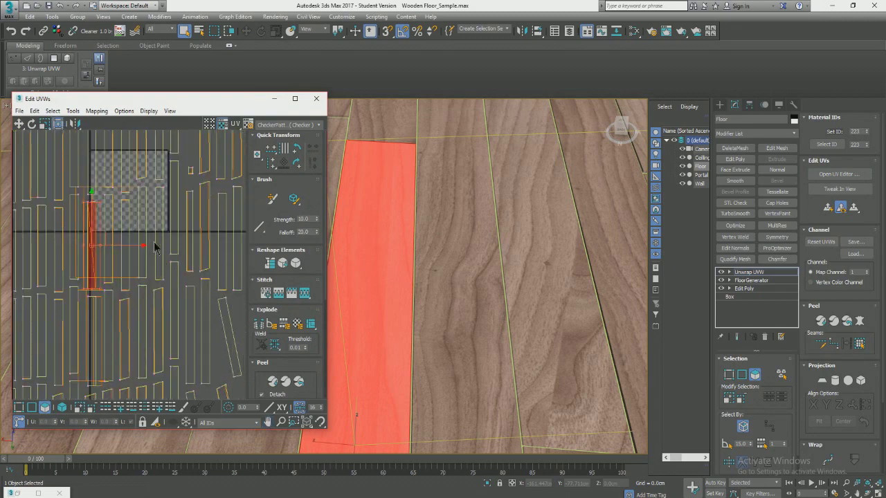
left_click_drag(144, 243, 136, 245)
left_click(468, 268)
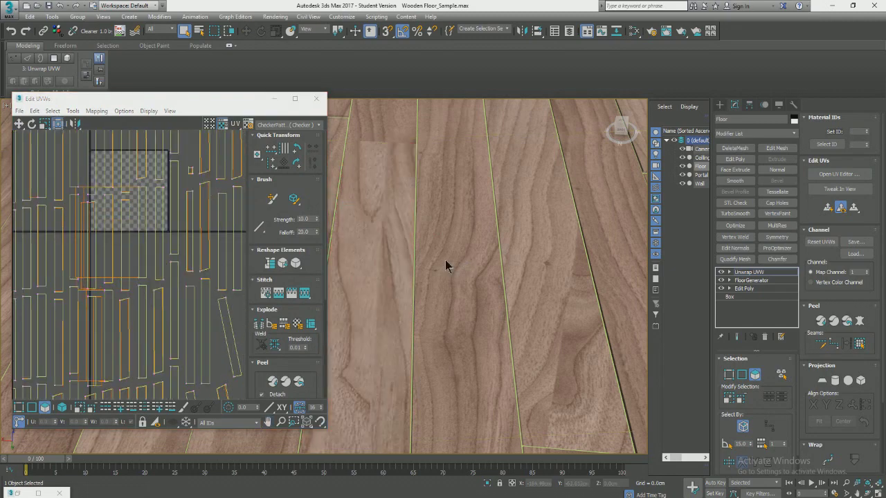
Step: Examine the remaining floor planks up close for further seams in the wood texture
middle_click_drag(477, 260, 427, 256, "alt")
scroll(452, 258, "up", 3)
scroll(449, 253, "down", 4)
scroll(457, 257, "down", 4)
scroll(486, 272, "up", 3)
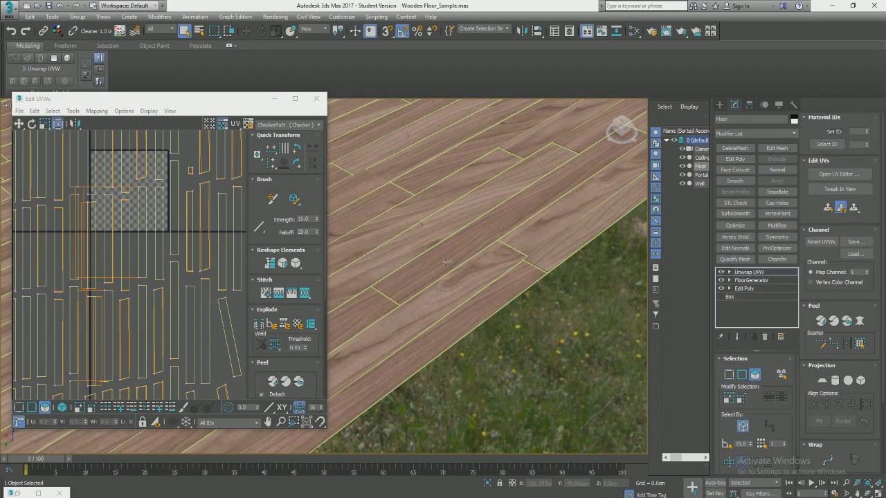
scroll(447, 263, "up", 1)
middle_click_drag(618, 269, 544, 303, "alt")
scroll(492, 296, "up", 4)
scroll(493, 297, "down", 4)
scroll(376, 251, "up", 4)
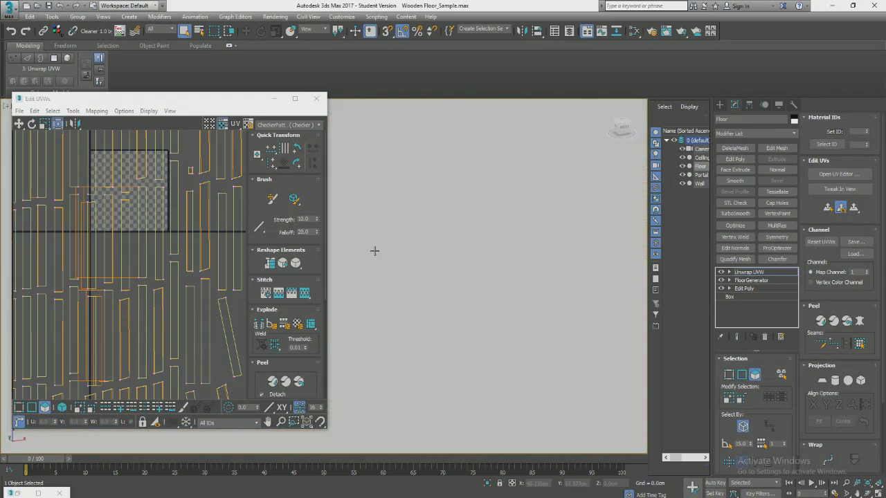
Step: Select a floor plank in the foreground to highlight its UV shell, and examine the surrounding planks for texture seams
scroll(392, 238, "down", 4)
scroll(525, 295, "up", 4)
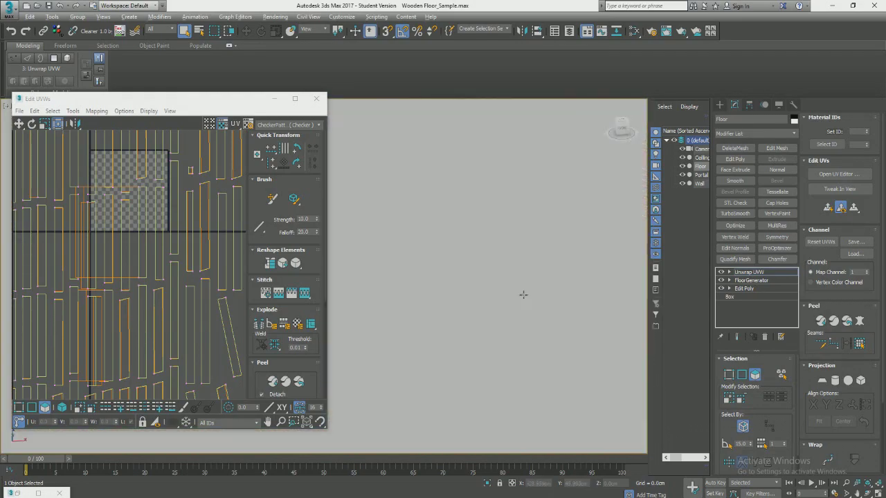
scroll(538, 276, "down", 4)
left_click(485, 287)
scroll(518, 266, "up", 3)
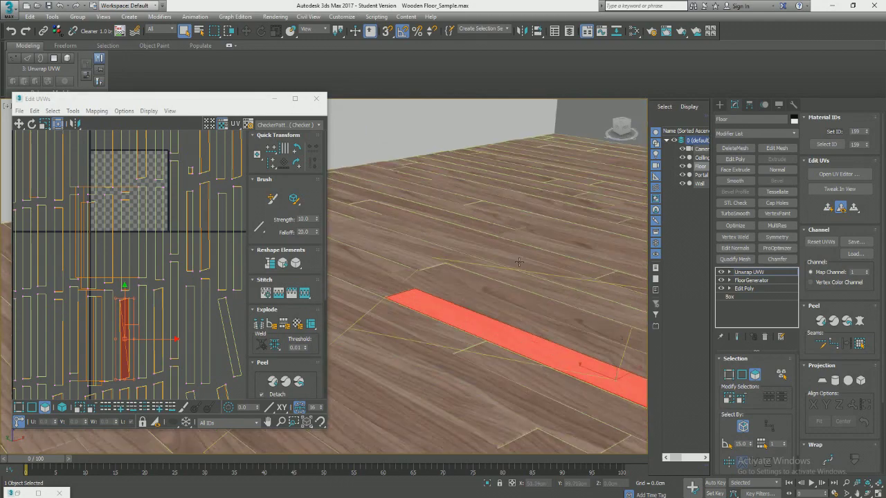
middle_click_drag(518, 260, 343, 159, "alt")
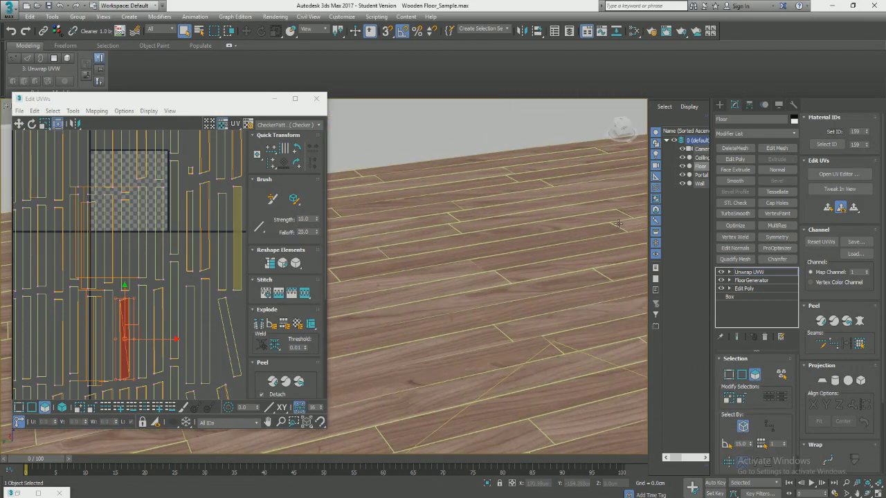
Step: Close the UV editor and switch to the camera view and four-viewport layout to compare the floor with the interactive render
left_click(316, 98)
middle_click_drag(450, 291, 459, 296)
key("c")
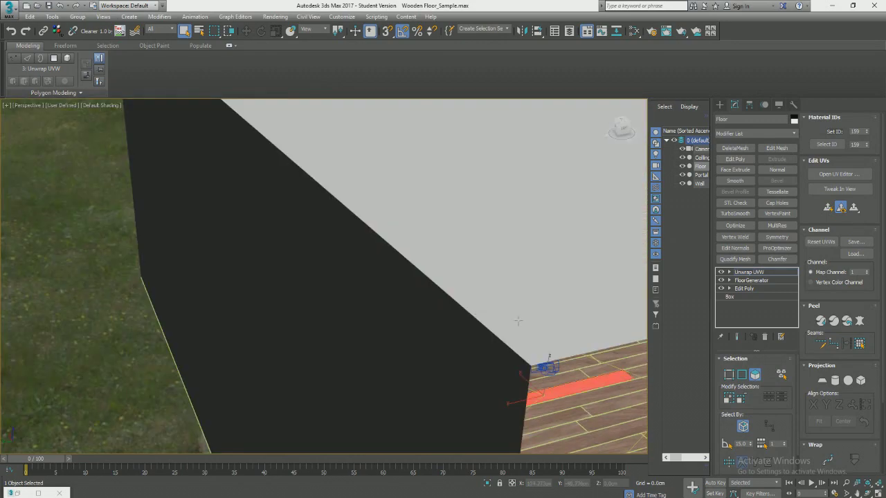
key("alt+w")
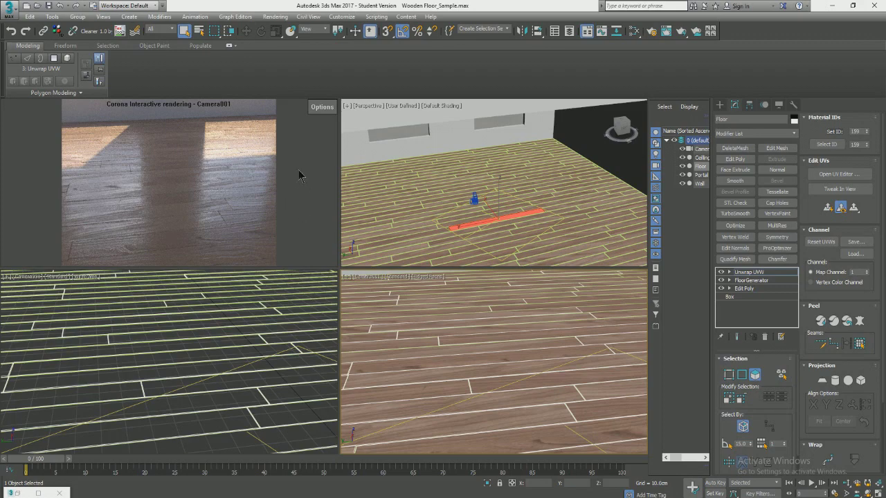
left_click(467, 232)
key("alt+w")
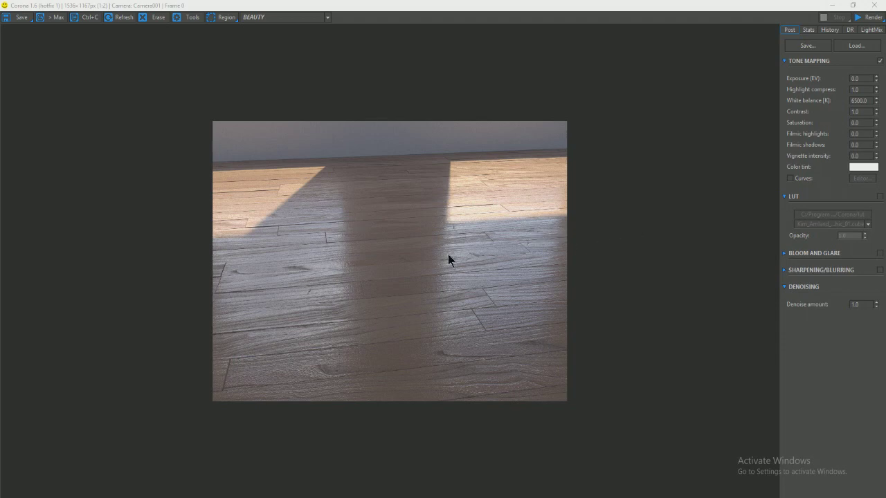
Step: Examine the floor planks in the finished Corona render up close and read the render statistics
scroll(365, 333, "up", 1)
scroll(364, 332, "down", 1)
scroll(366, 337, "up", 1)
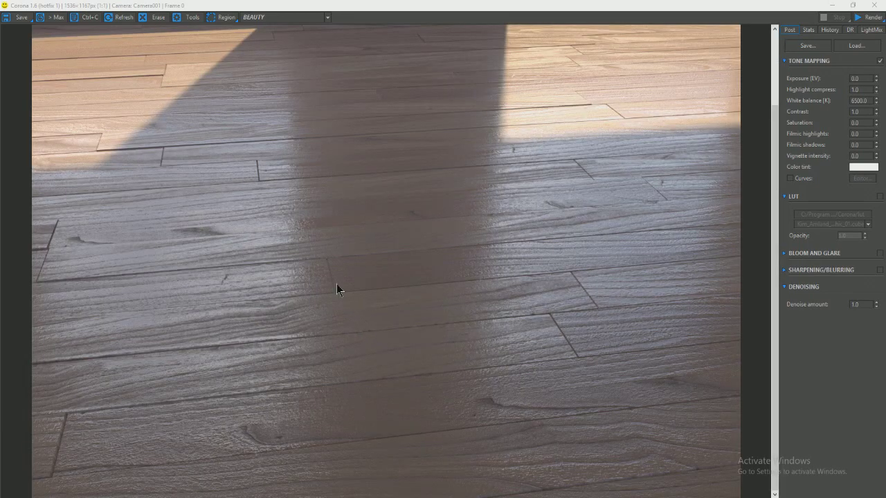
scroll(333, 285, "down", 3)
scroll(324, 273, "up", 3)
scroll(365, 255, "down", 1)
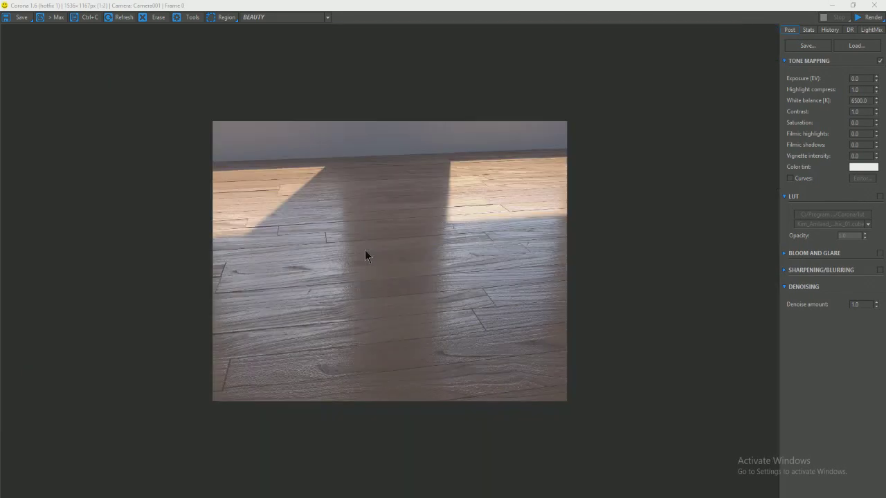
scroll(328, 277, "up", 2)
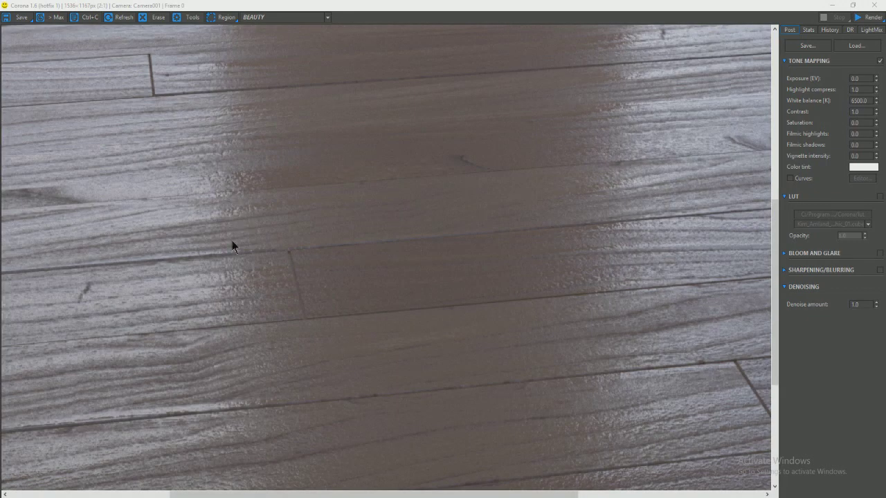
scroll(251, 219, "down", 2)
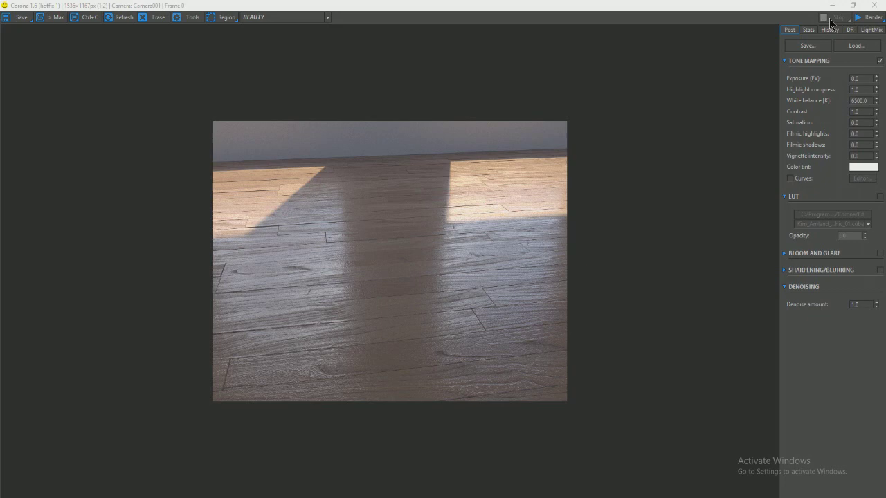
left_click(811, 30)
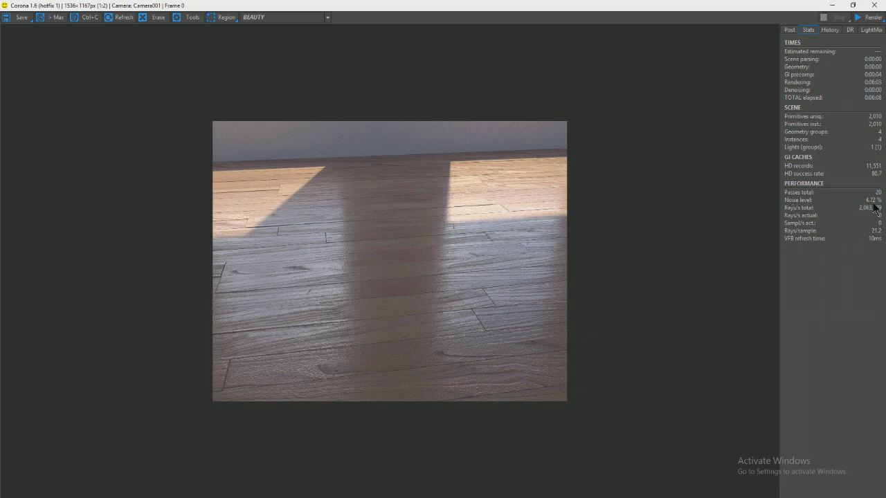
left_click(789, 29)
Step: Inspect the rendered wood grain, plank joints and reflections at several magnifications
scroll(435, 235, "up", 1)
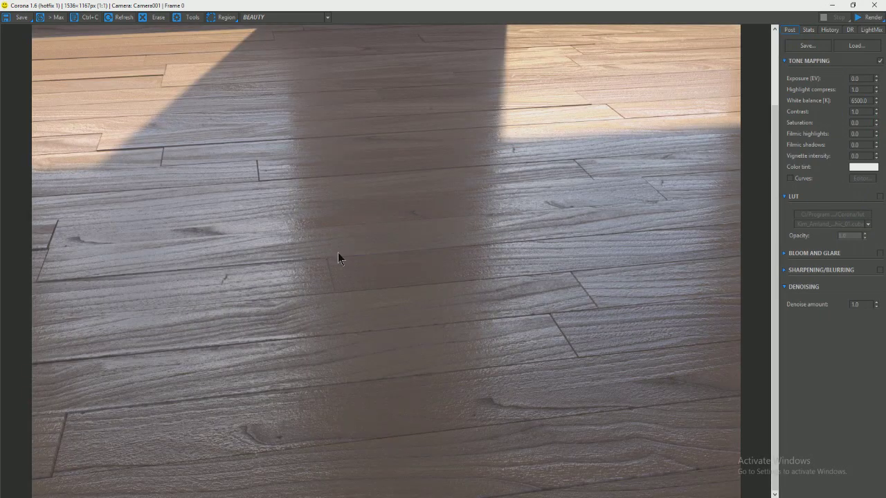
scroll(263, 392, "up", 2)
scroll(274, 391, "down", 2)
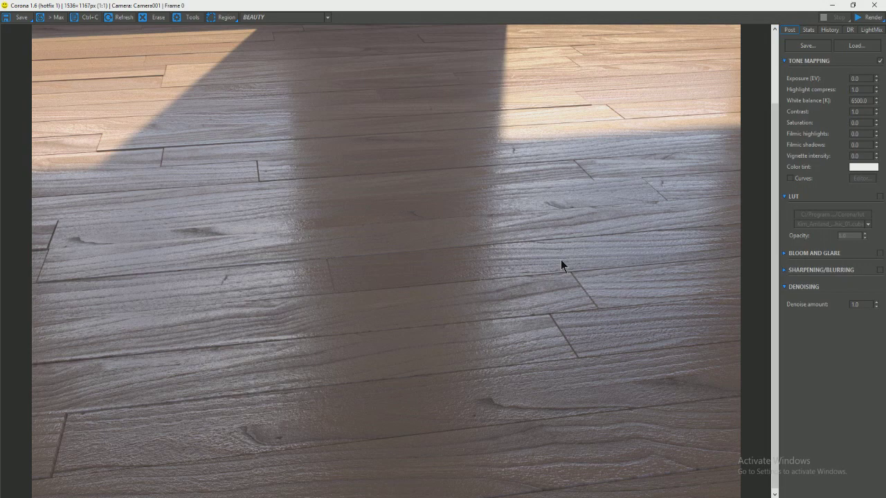
scroll(221, 391, "down", 2)
scroll(228, 398, "up", 2)
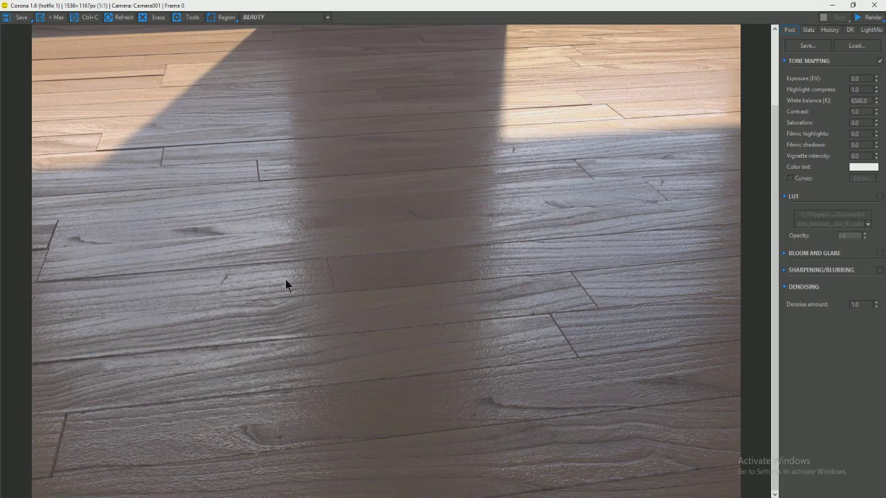
scroll(294, 277, "down", 2)
scroll(535, 197, "up", 3)
scroll(495, 196, "down", 3)
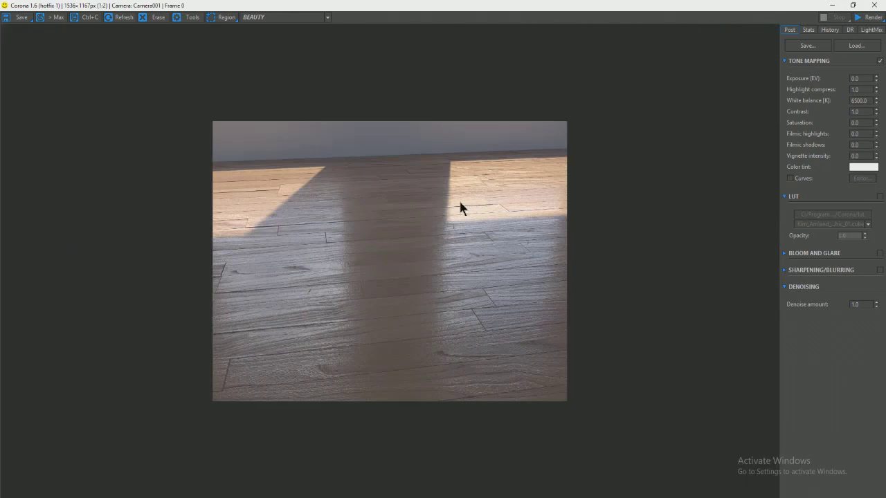
scroll(415, 214, "up", 2)
scroll(685, 240, "down", 1)
Step: Enable the Kim_Amland LUT on the render with an opacity of 0.80, and compare the image with and without it
left_click(880, 196)
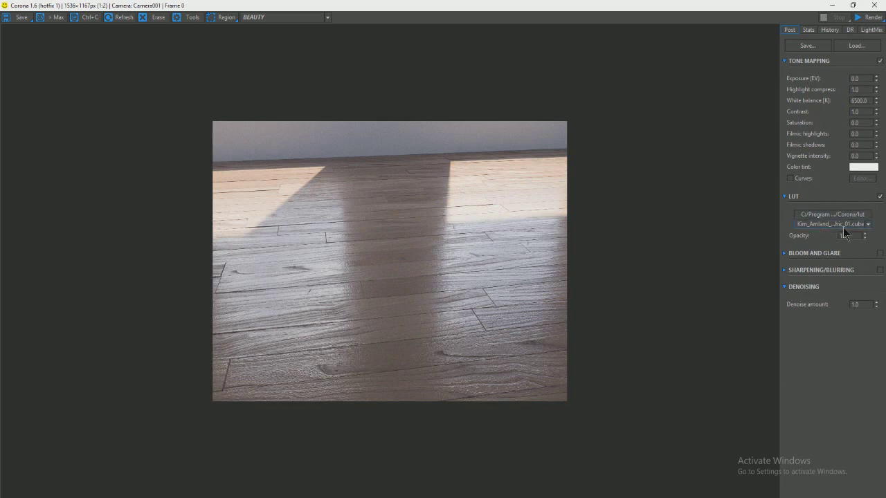
double_click(845, 236)
type("0.85")
key("Return")
left_click(879, 197)
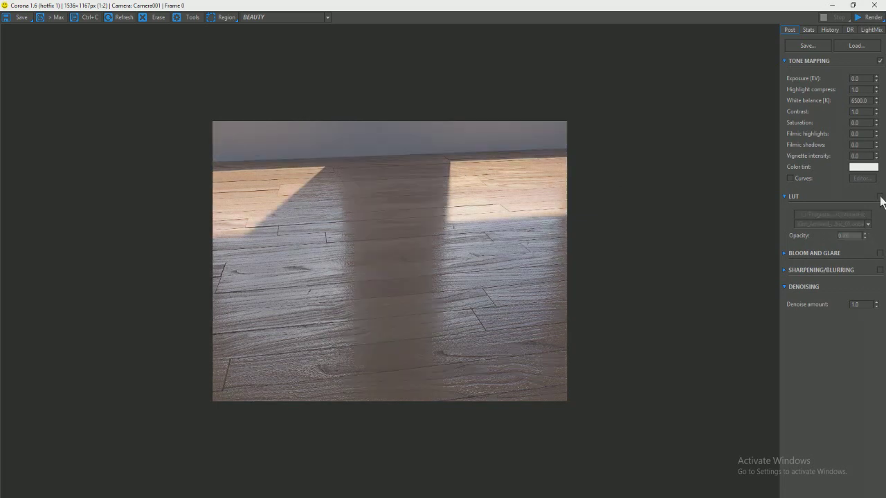
left_click(880, 197)
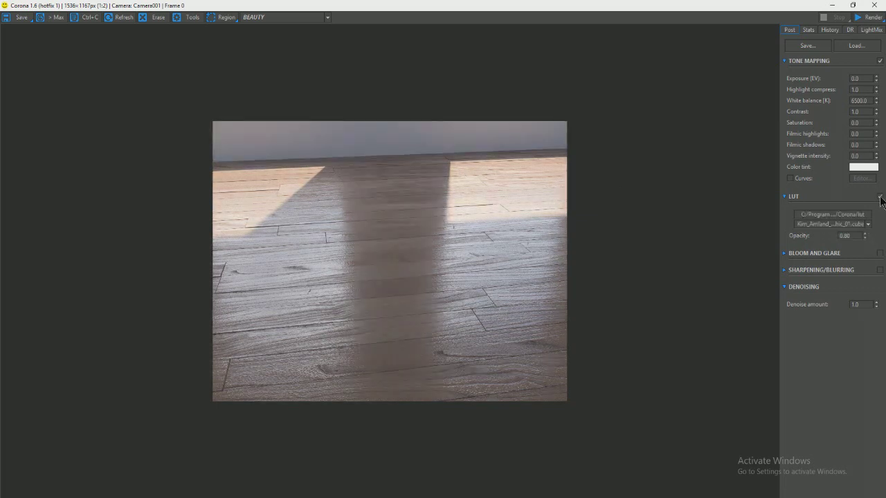
left_click(879, 196)
left_click(880, 197)
Step: Enable tone-mapping curves and shape the Red channel's curve with one point near the highlights and one in the midtones
left_click(789, 179)
left_click(860, 179)
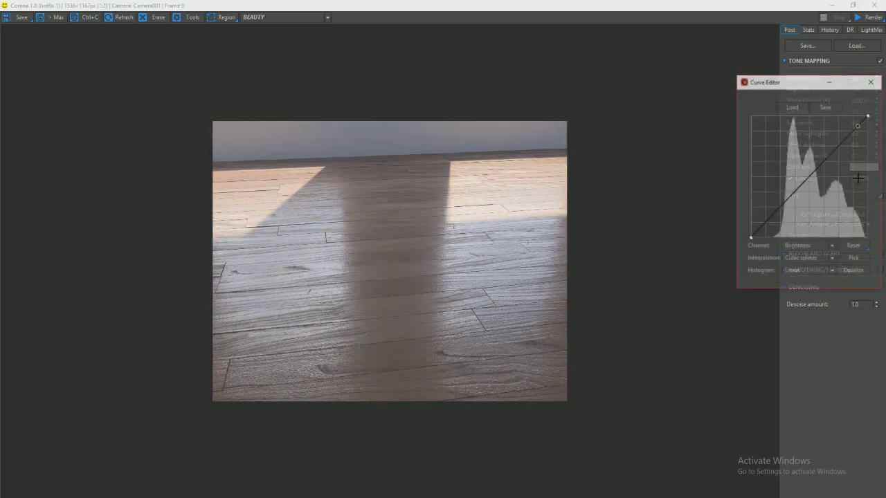
left_click(814, 260)
left_click(811, 246)
left_click(803, 269)
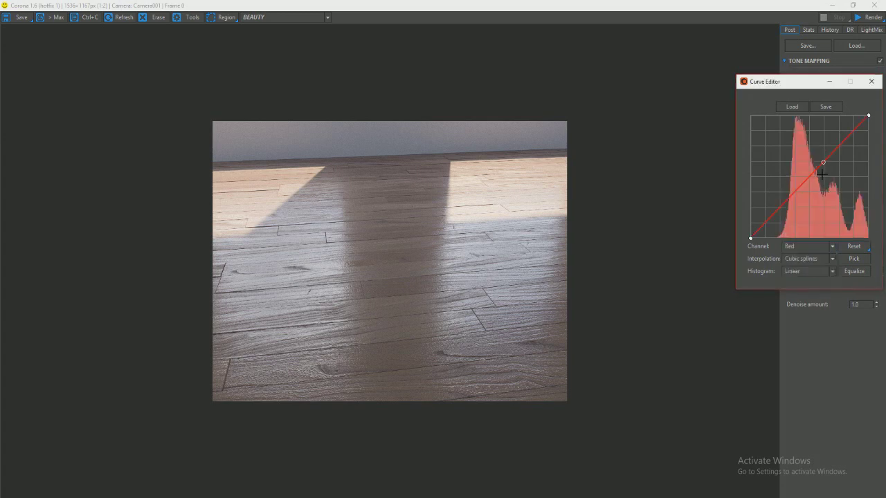
left_click_drag(851, 134, 849, 127)
left_click_drag(817, 154, 823, 160)
left_click_drag(849, 128, 849, 130)
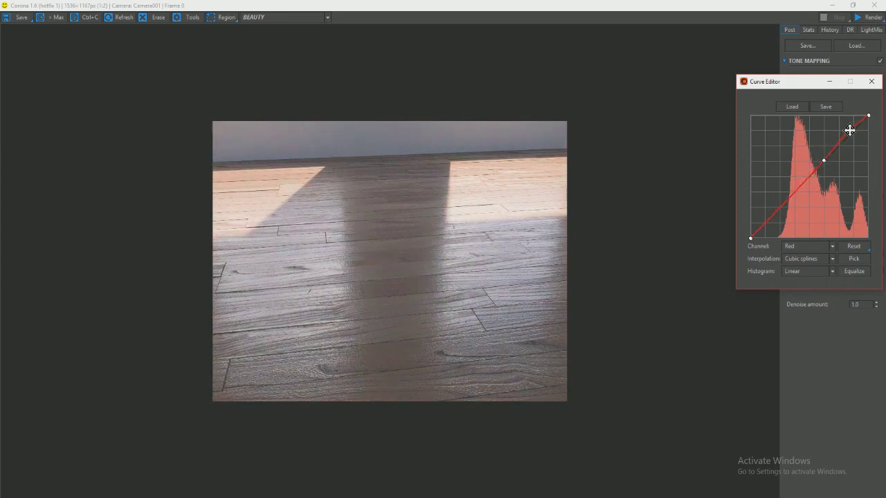
Step: Add a highlight point and a midtone point to the Green channel's curve to balance the render's tint
left_click(807, 247)
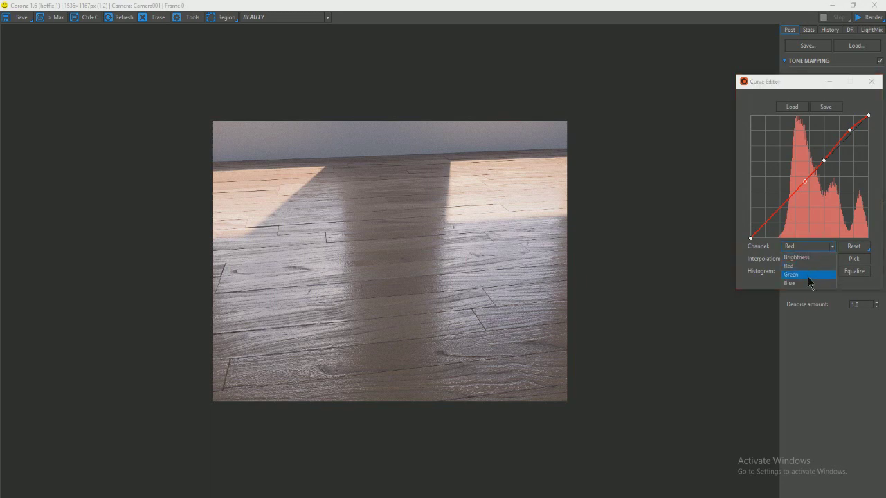
left_click(807, 276)
left_click_drag(830, 164, 850, 132)
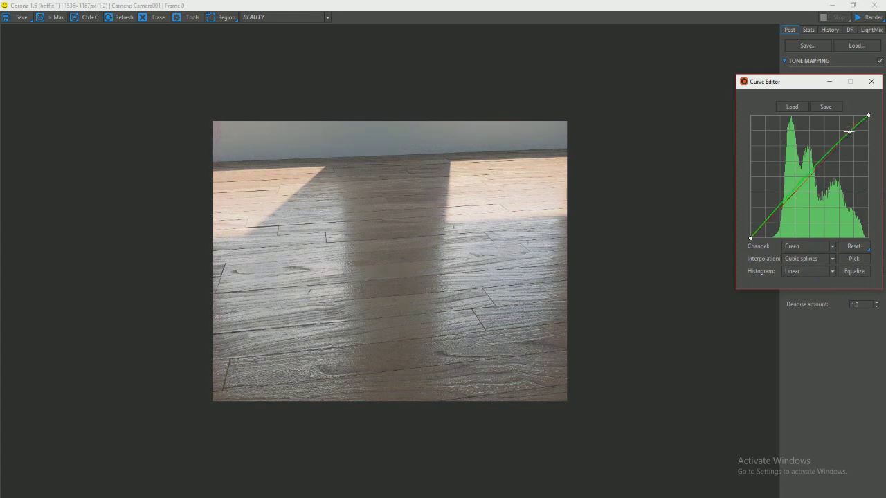
left_click_drag(811, 167, 808, 178)
Step: Reshape the Blue channel's curve in the highlights and shadows, starting over from a reset, and close the curve editor
left_click(806, 249)
left_click(807, 283)
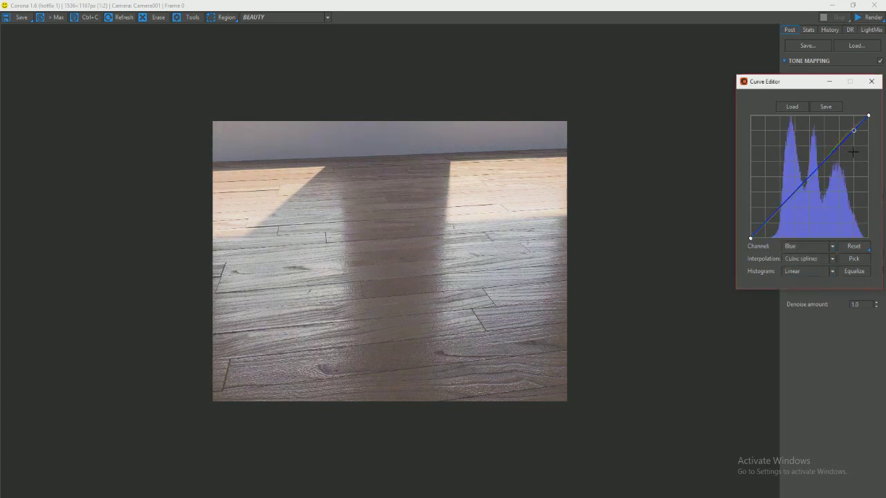
left_click(850, 135)
left_click(821, 171)
left_click(821, 172)
left_click_drag(820, 171, 819, 170)
left_click(858, 251)
left_click(851, 136)
left_click_drag(829, 161, 849, 138)
left_click(771, 217)
left_click(871, 81)
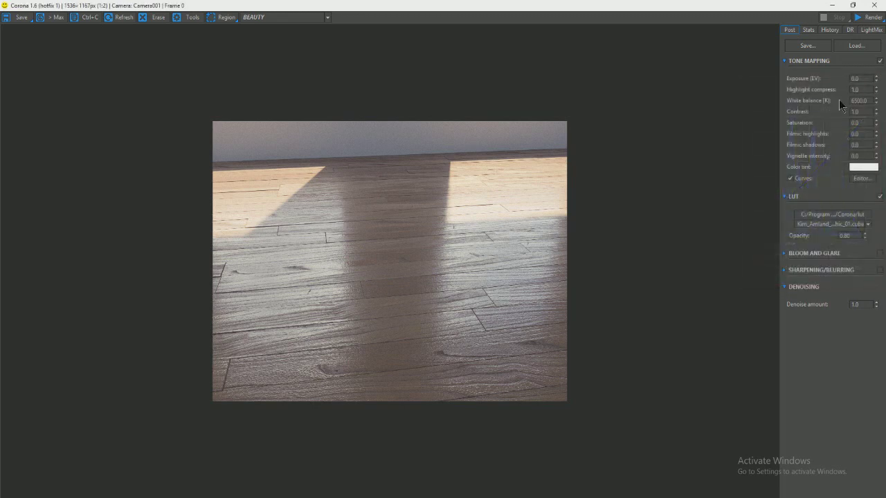
Step: Compare the render with and without the tone-mapping curves, leaving the curves enabled
left_click(790, 179)
left_click(790, 178)
left_click(791, 178)
left_click(790, 179)
Step: Try the Sharpening/Blurring effect on the rendered wood grain against the unsharpened image, and collapse the denoising settings
left_click(879, 271)
scroll(351, 367, "up", 2)
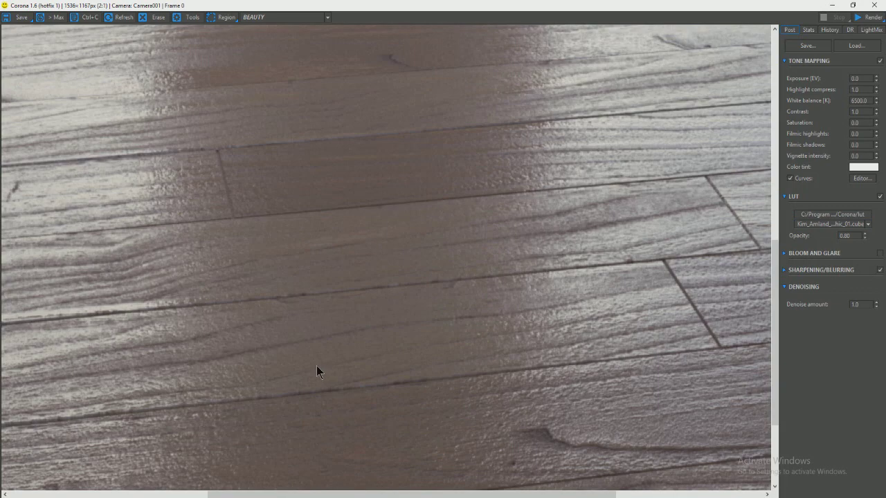
scroll(316, 365, "down", 1)
left_click(880, 271)
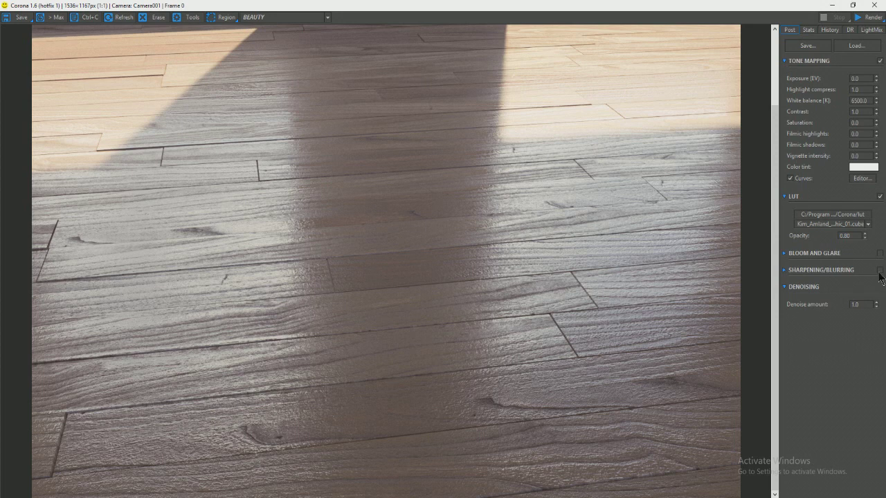
left_click(880, 272)
left_click(798, 290)
scroll(484, 256, "down", 1)
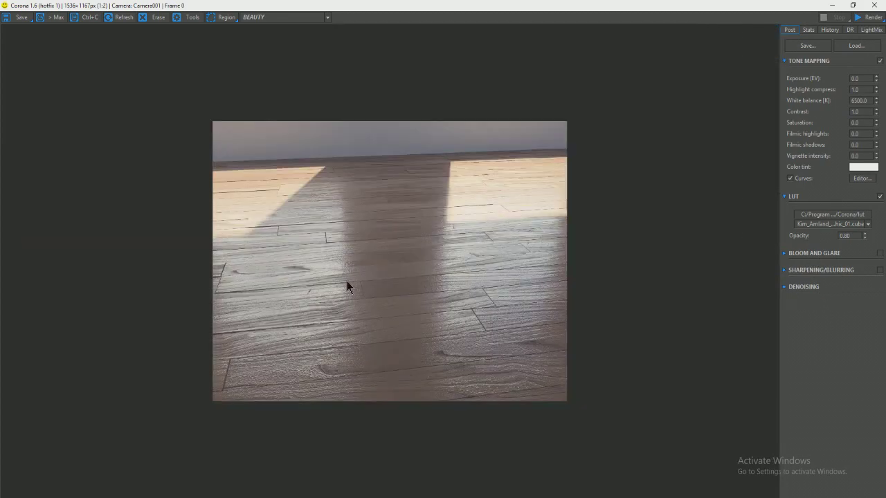